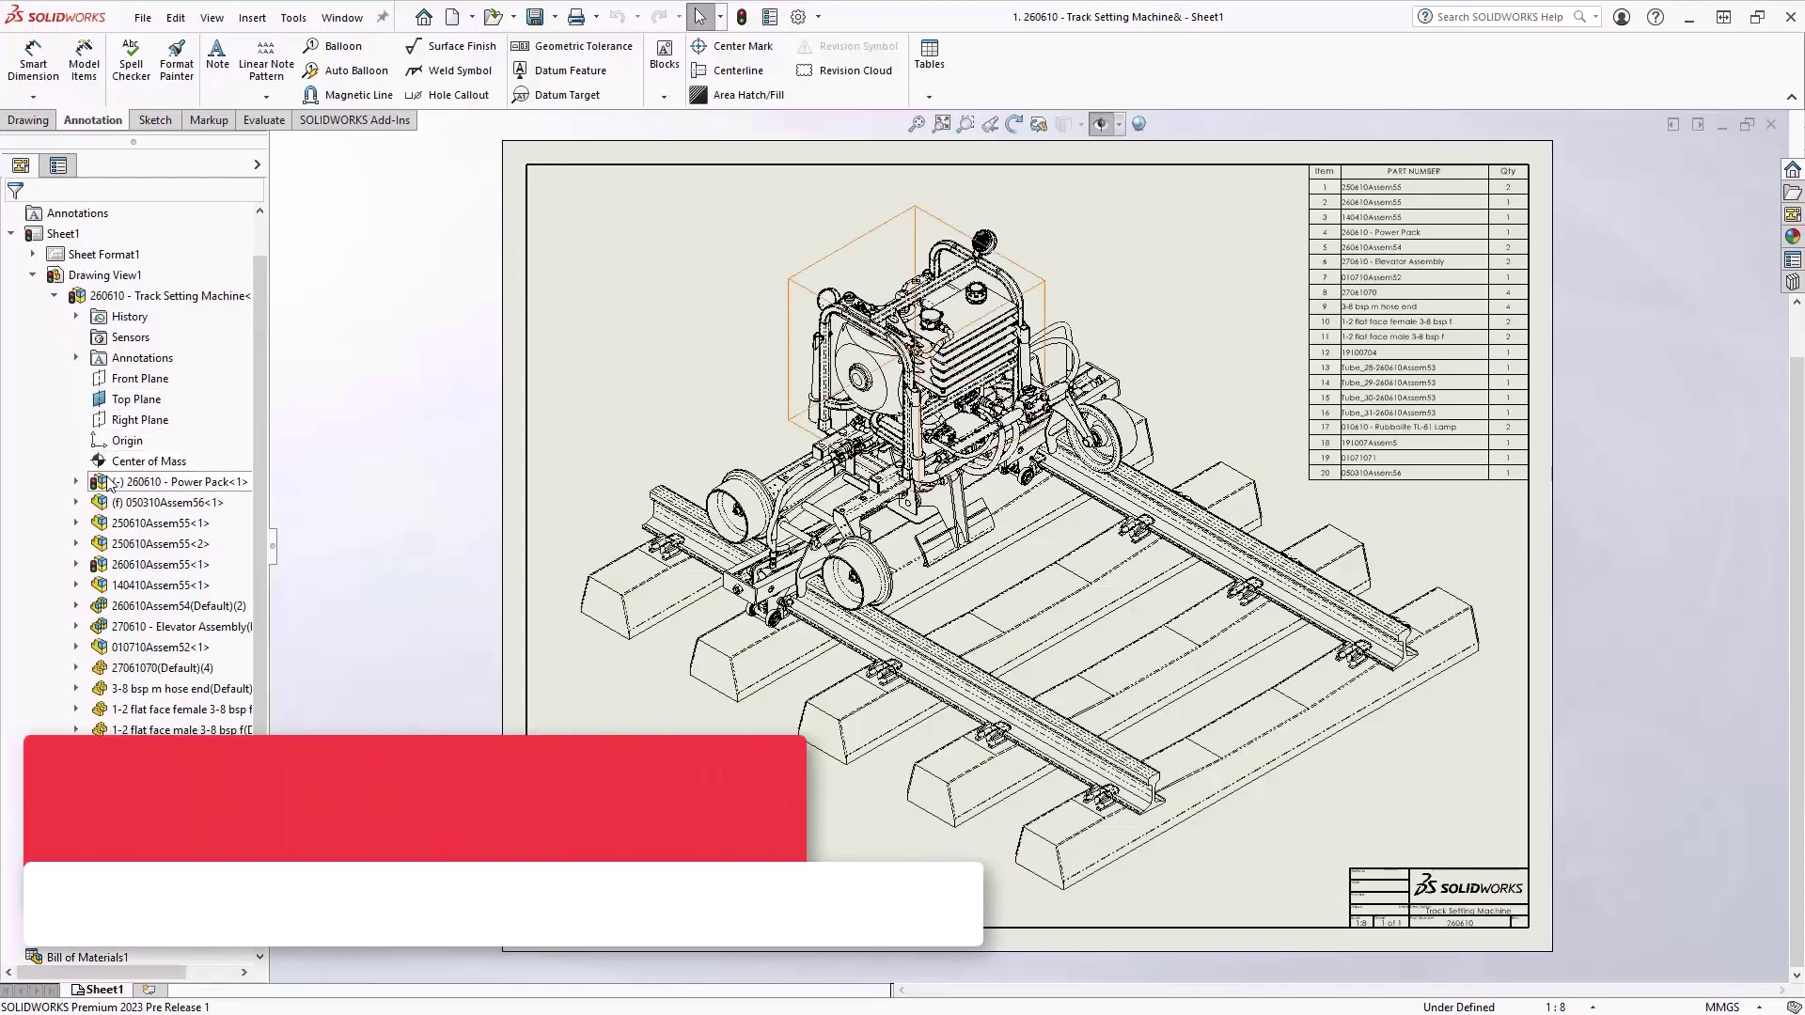
# Open the Power Pack drawing, then the Power Pack Frame drawing from its BOM row
pyautogui.rightClick(110, 483)
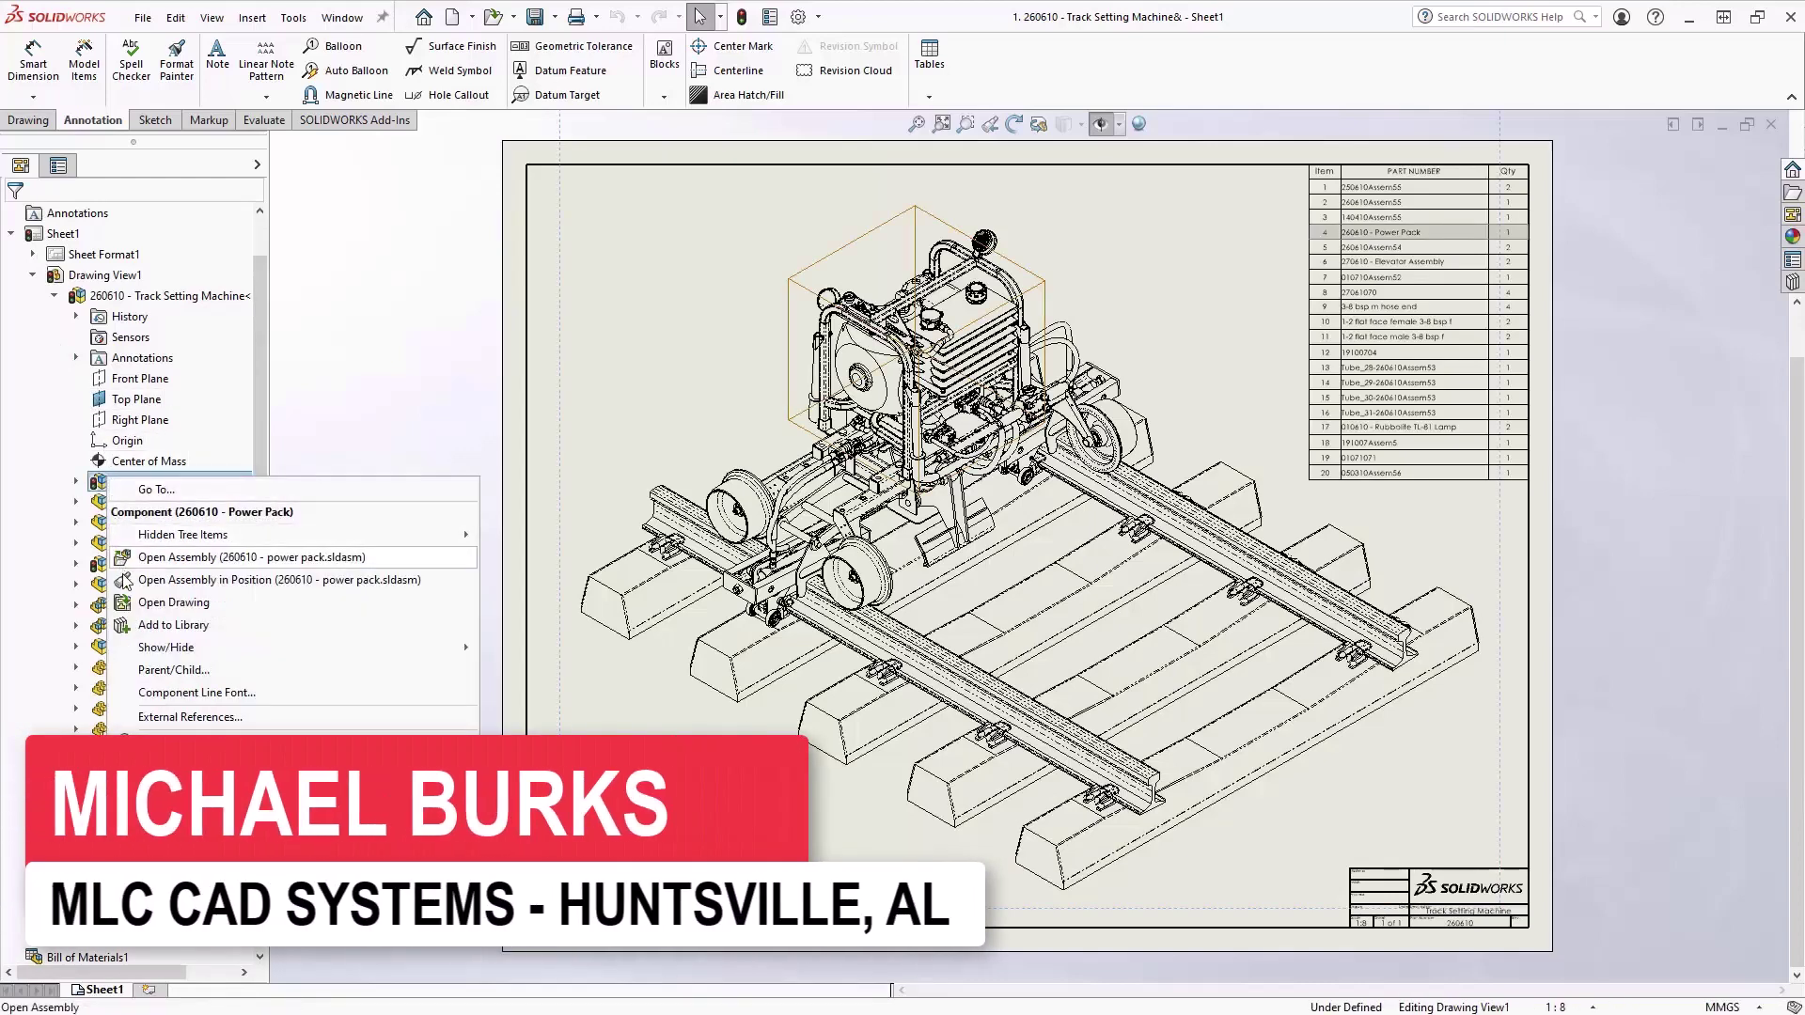
pyautogui.click(132, 607)
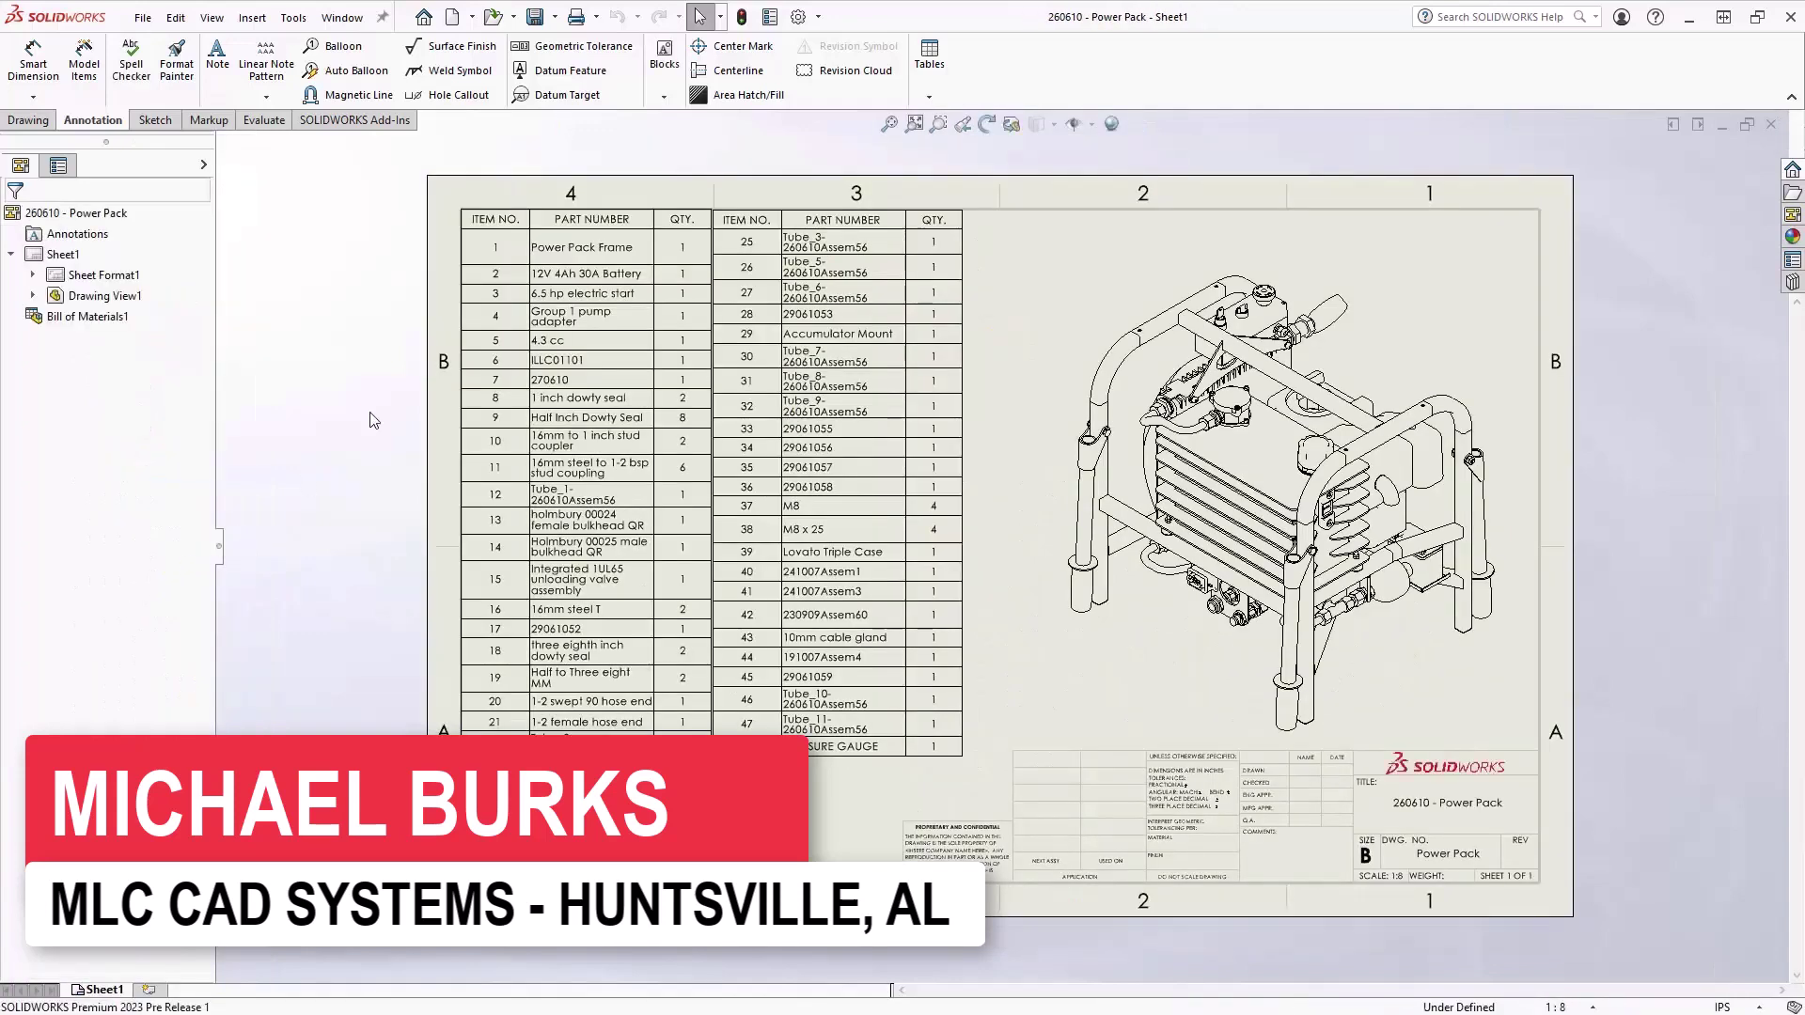
pyautogui.click(561, 252)
pyautogui.rightClick(561, 252)
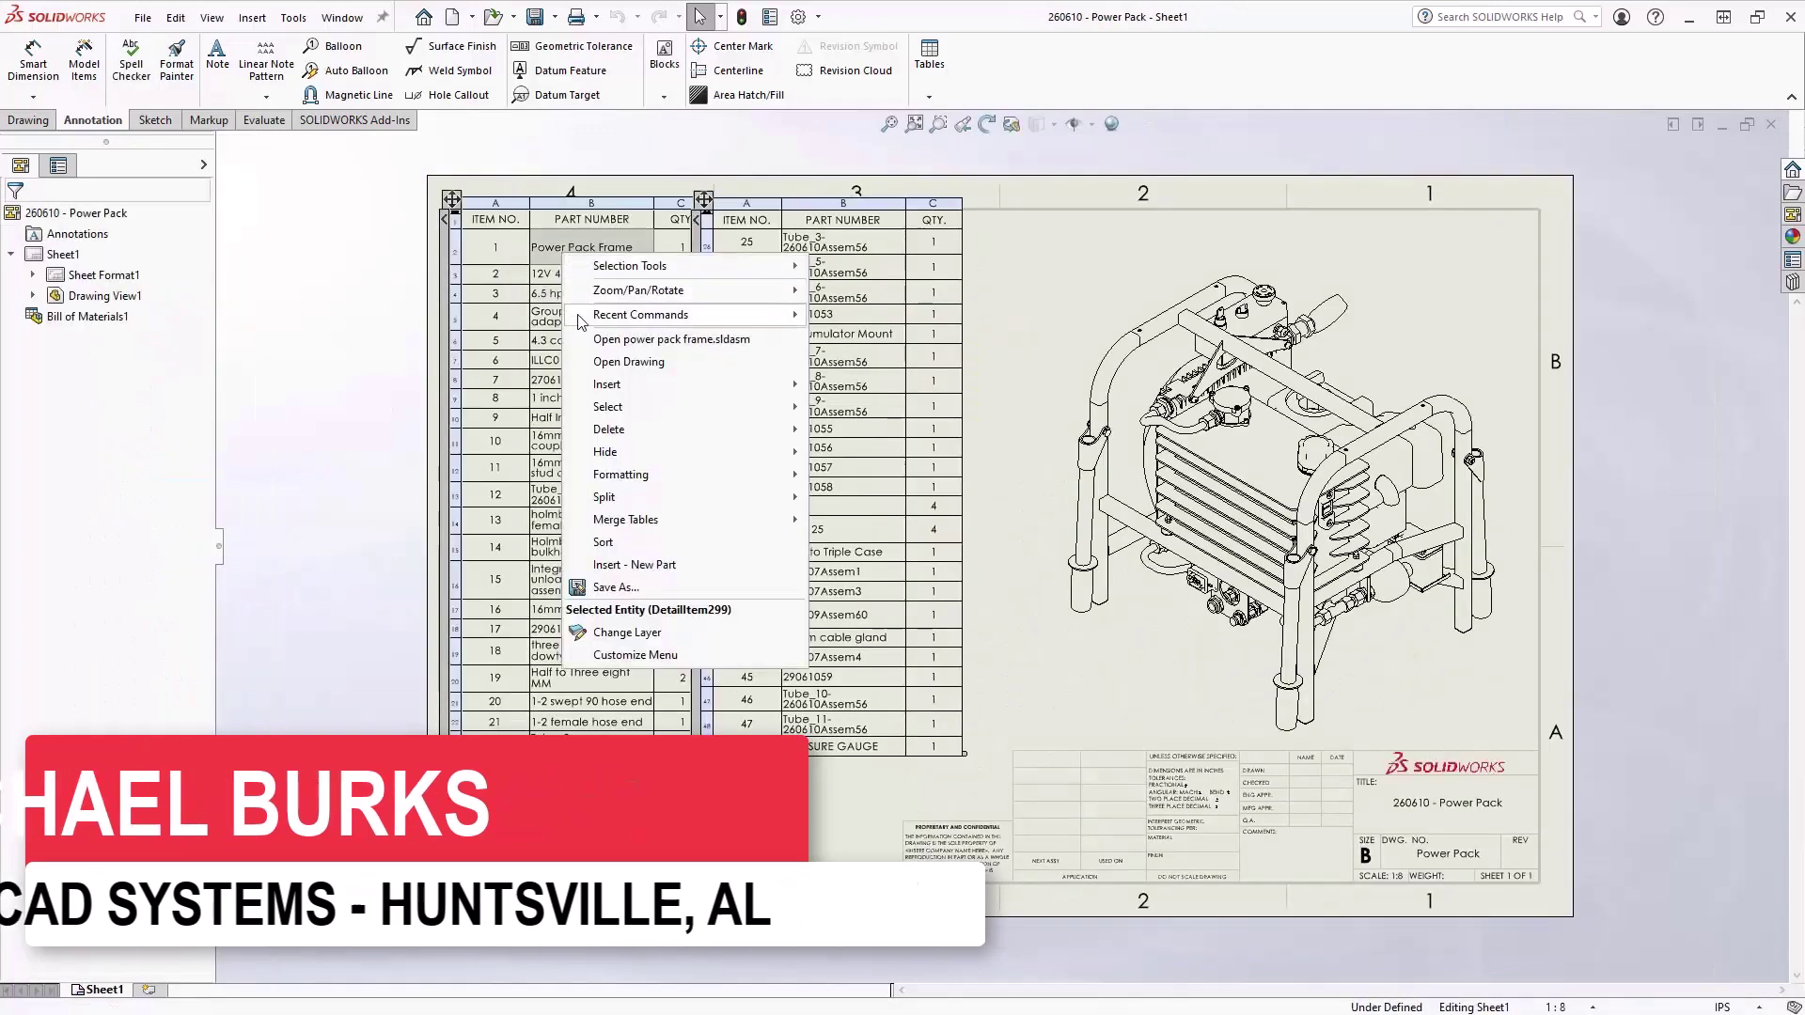
pyautogui.click(577, 361)
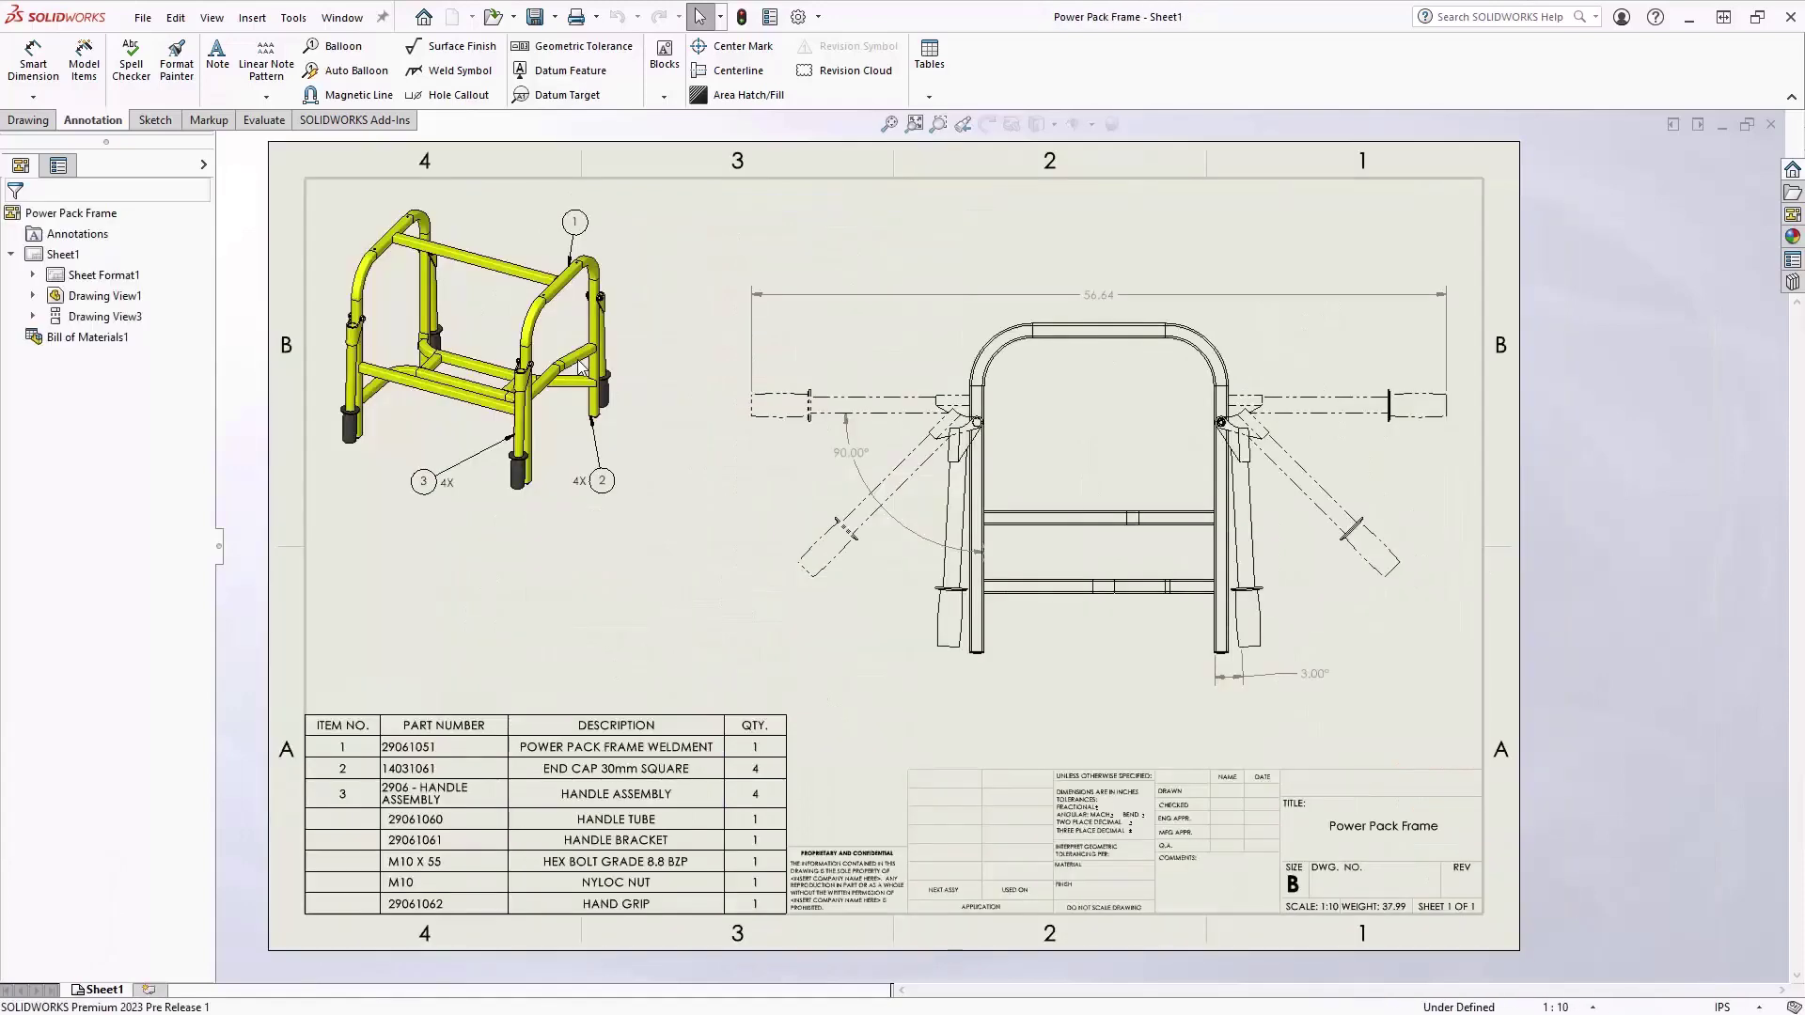
pyautogui.click(552, 282)
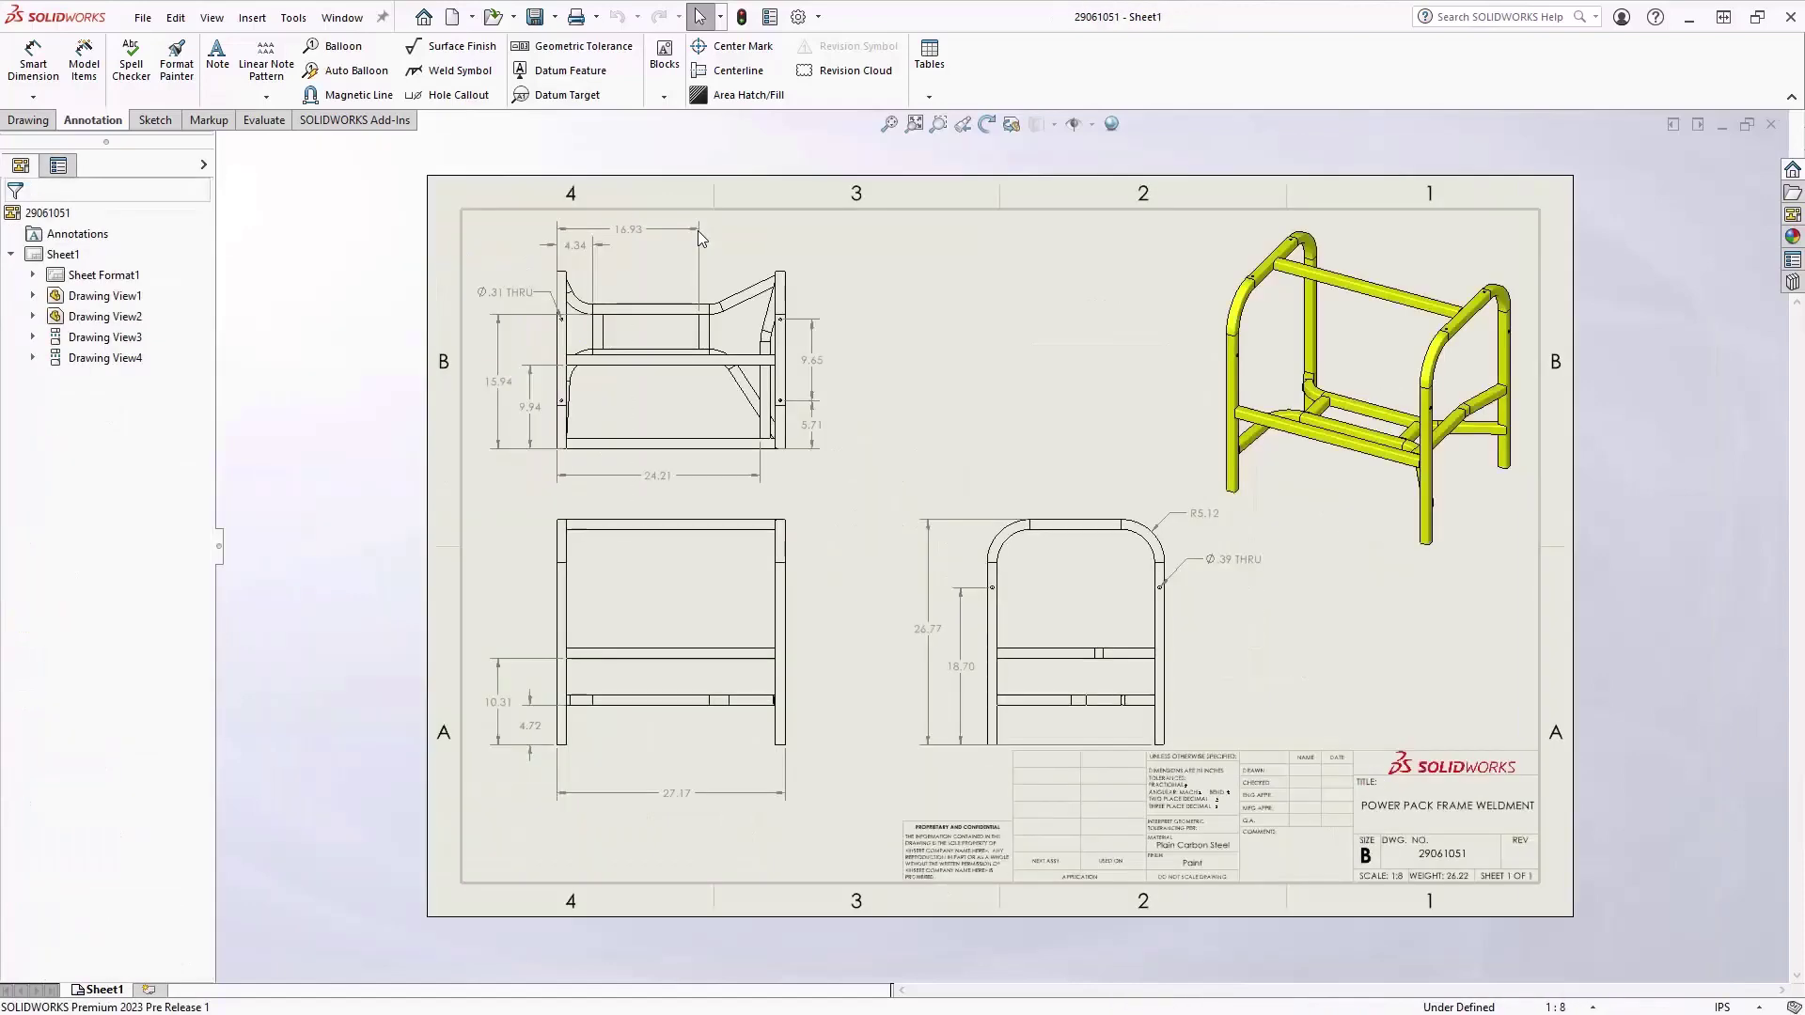
# Tile the four open drawings horizontally, then close them all without saving
pyautogui.click(348, 19)
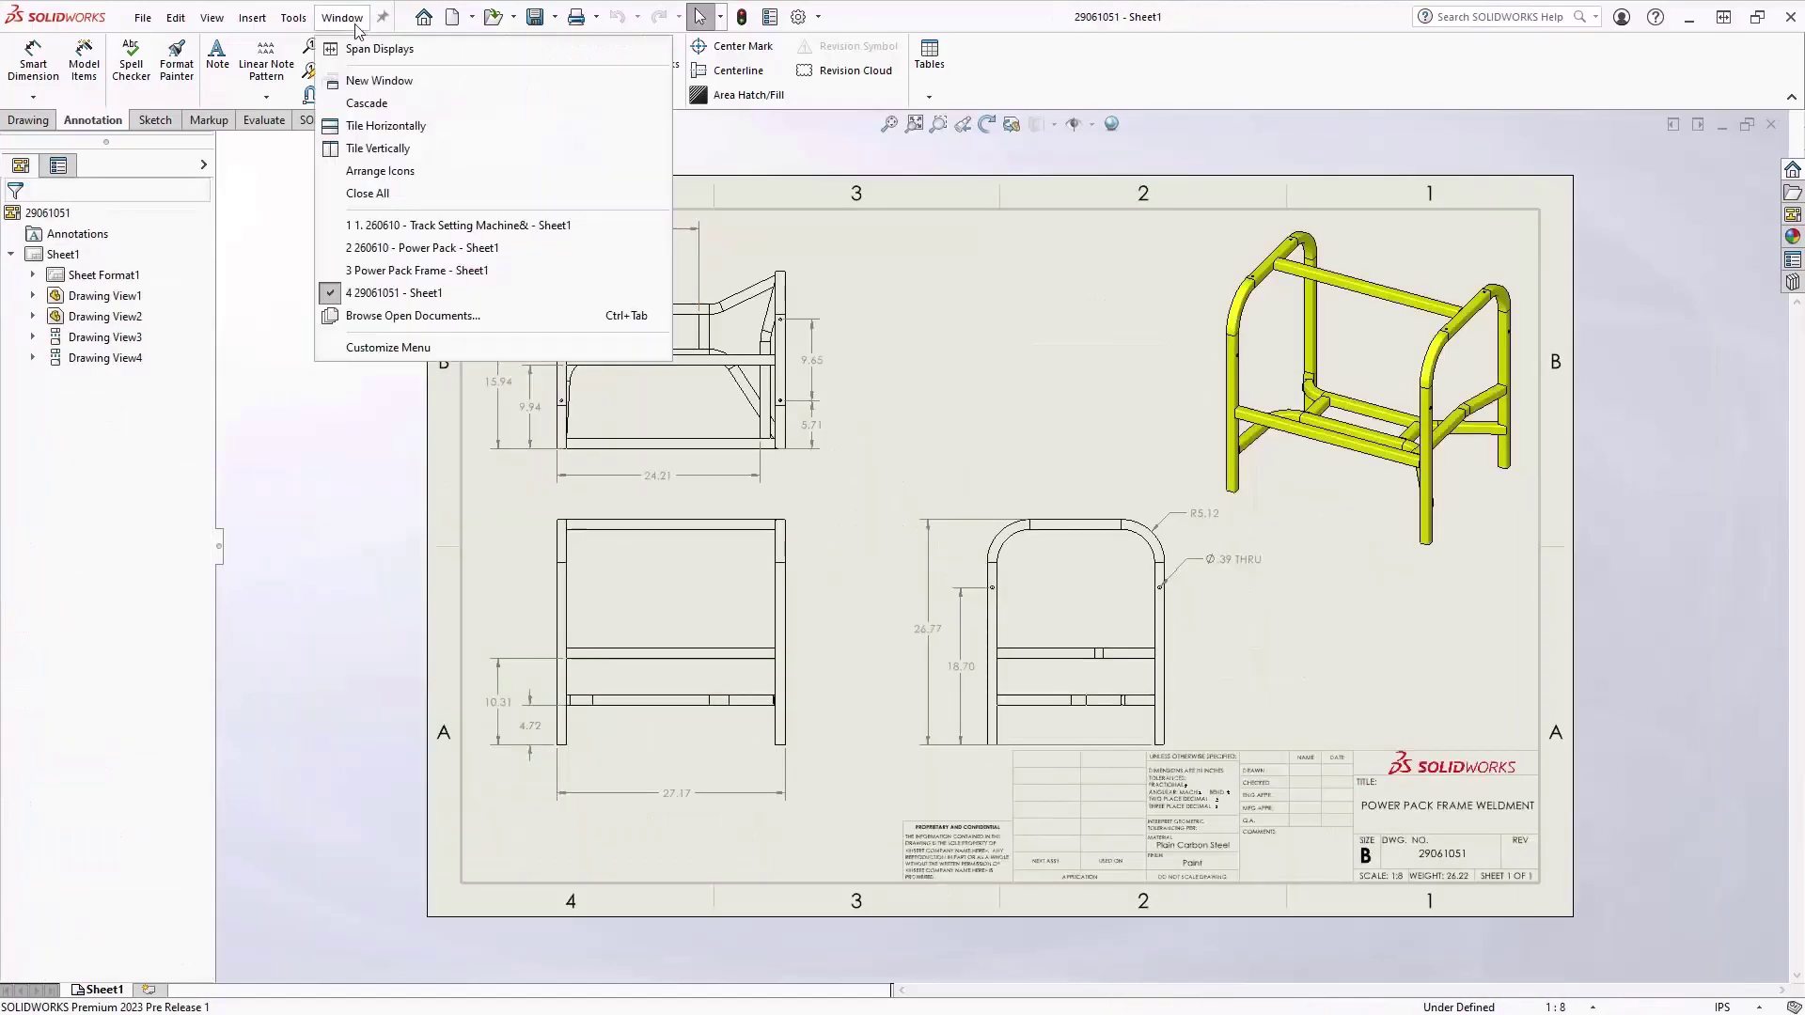
pyautogui.click(425, 125)
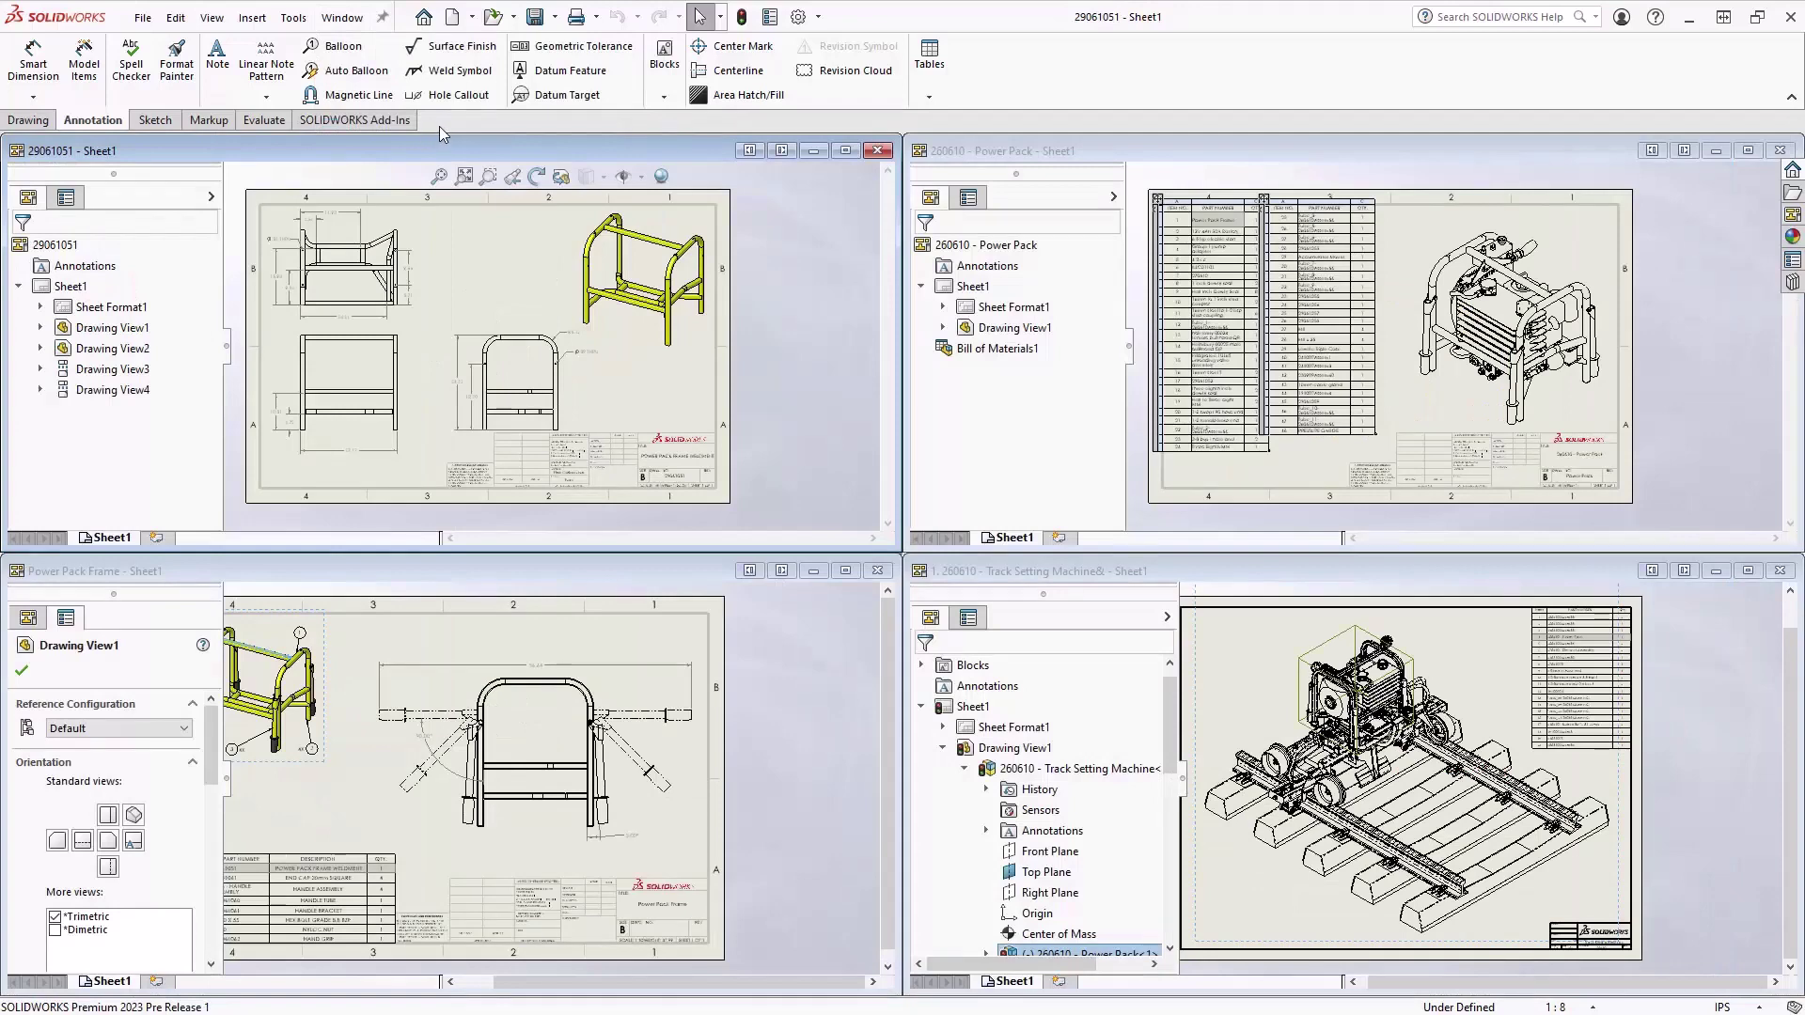
pyautogui.click(342, 18)
pyautogui.click(406, 194)
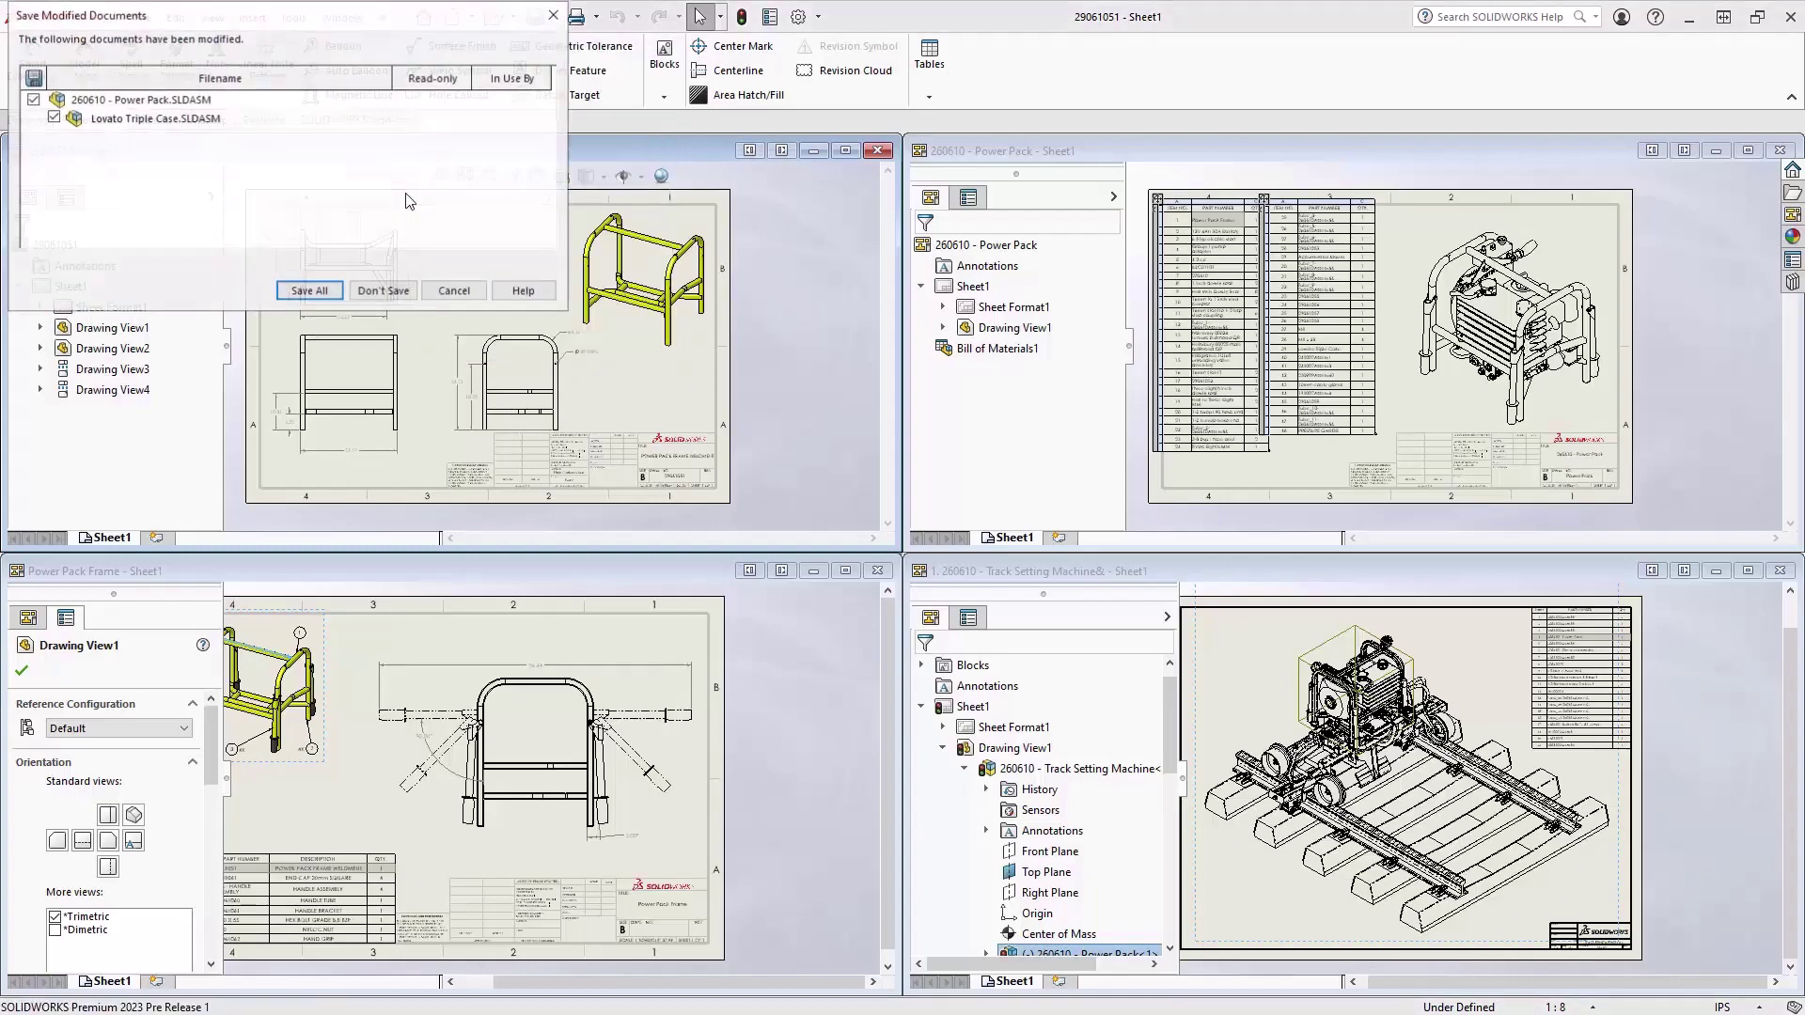
pyautogui.click(395, 291)
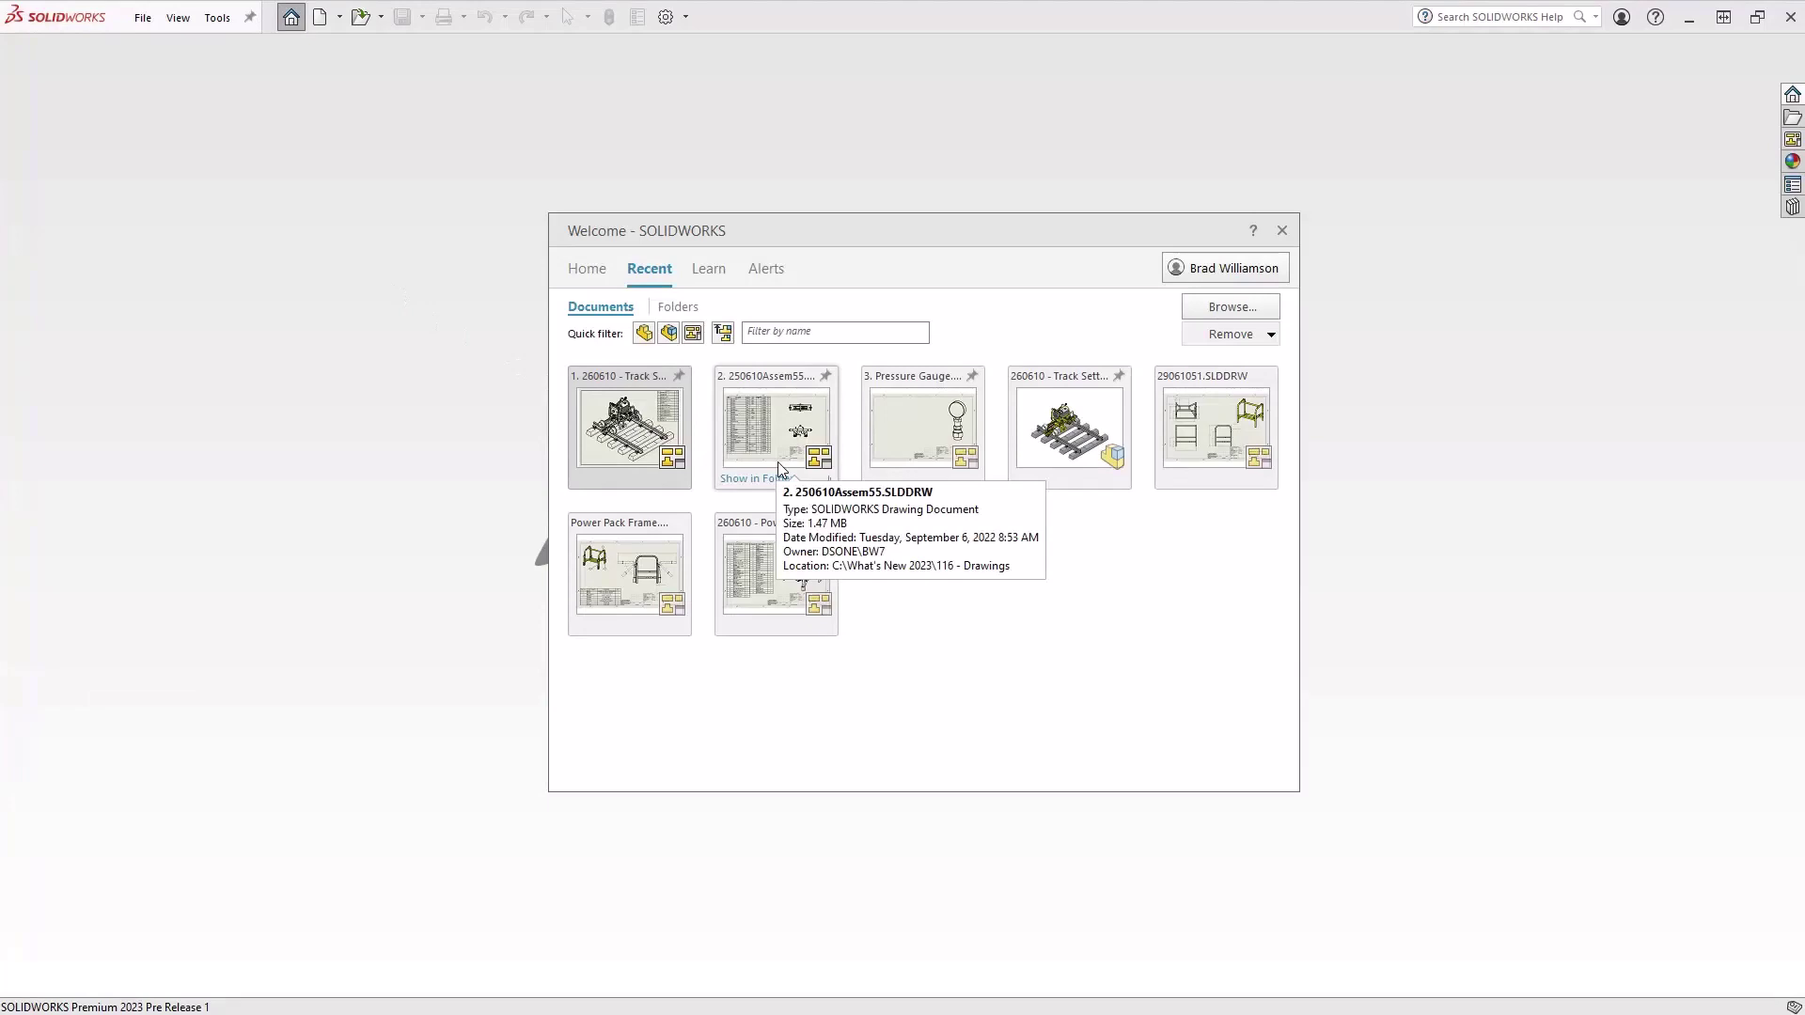
# Open 250610Assem55 from recent documents, maximize it and zoom into the BOM's bottom rows
pyautogui.click(779, 466)
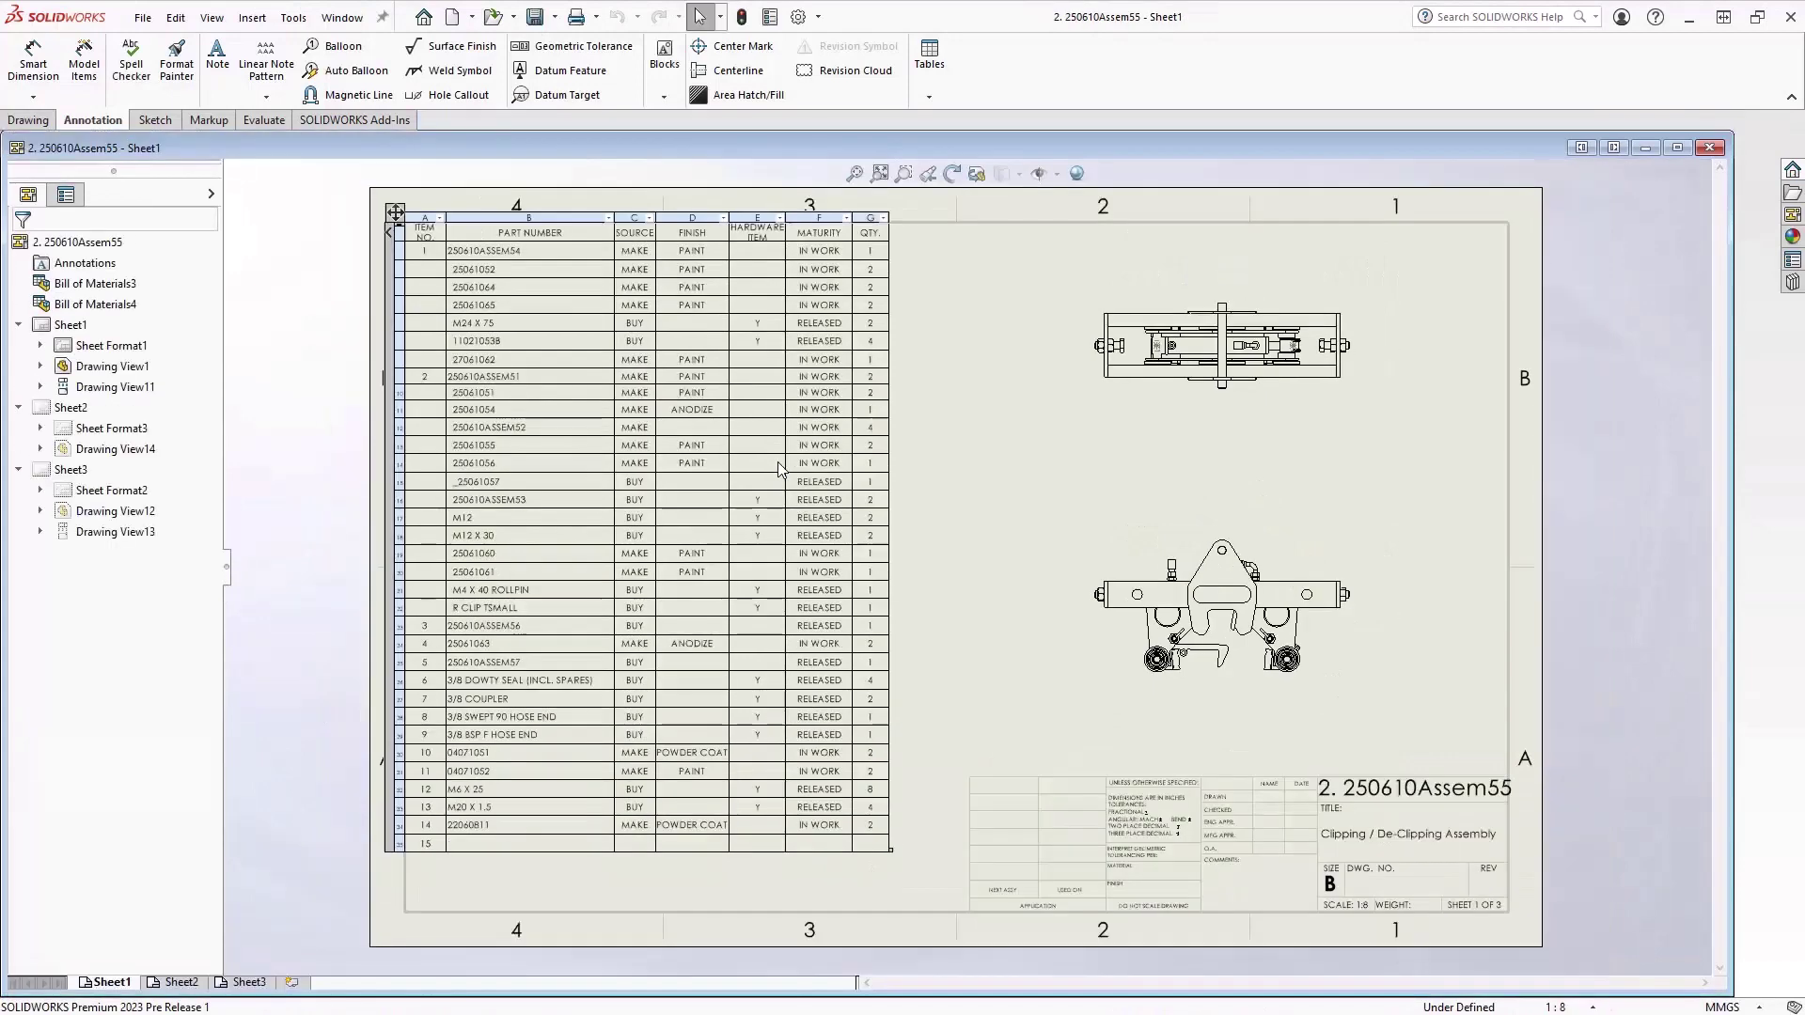
pyautogui.doubleClick(934, 145)
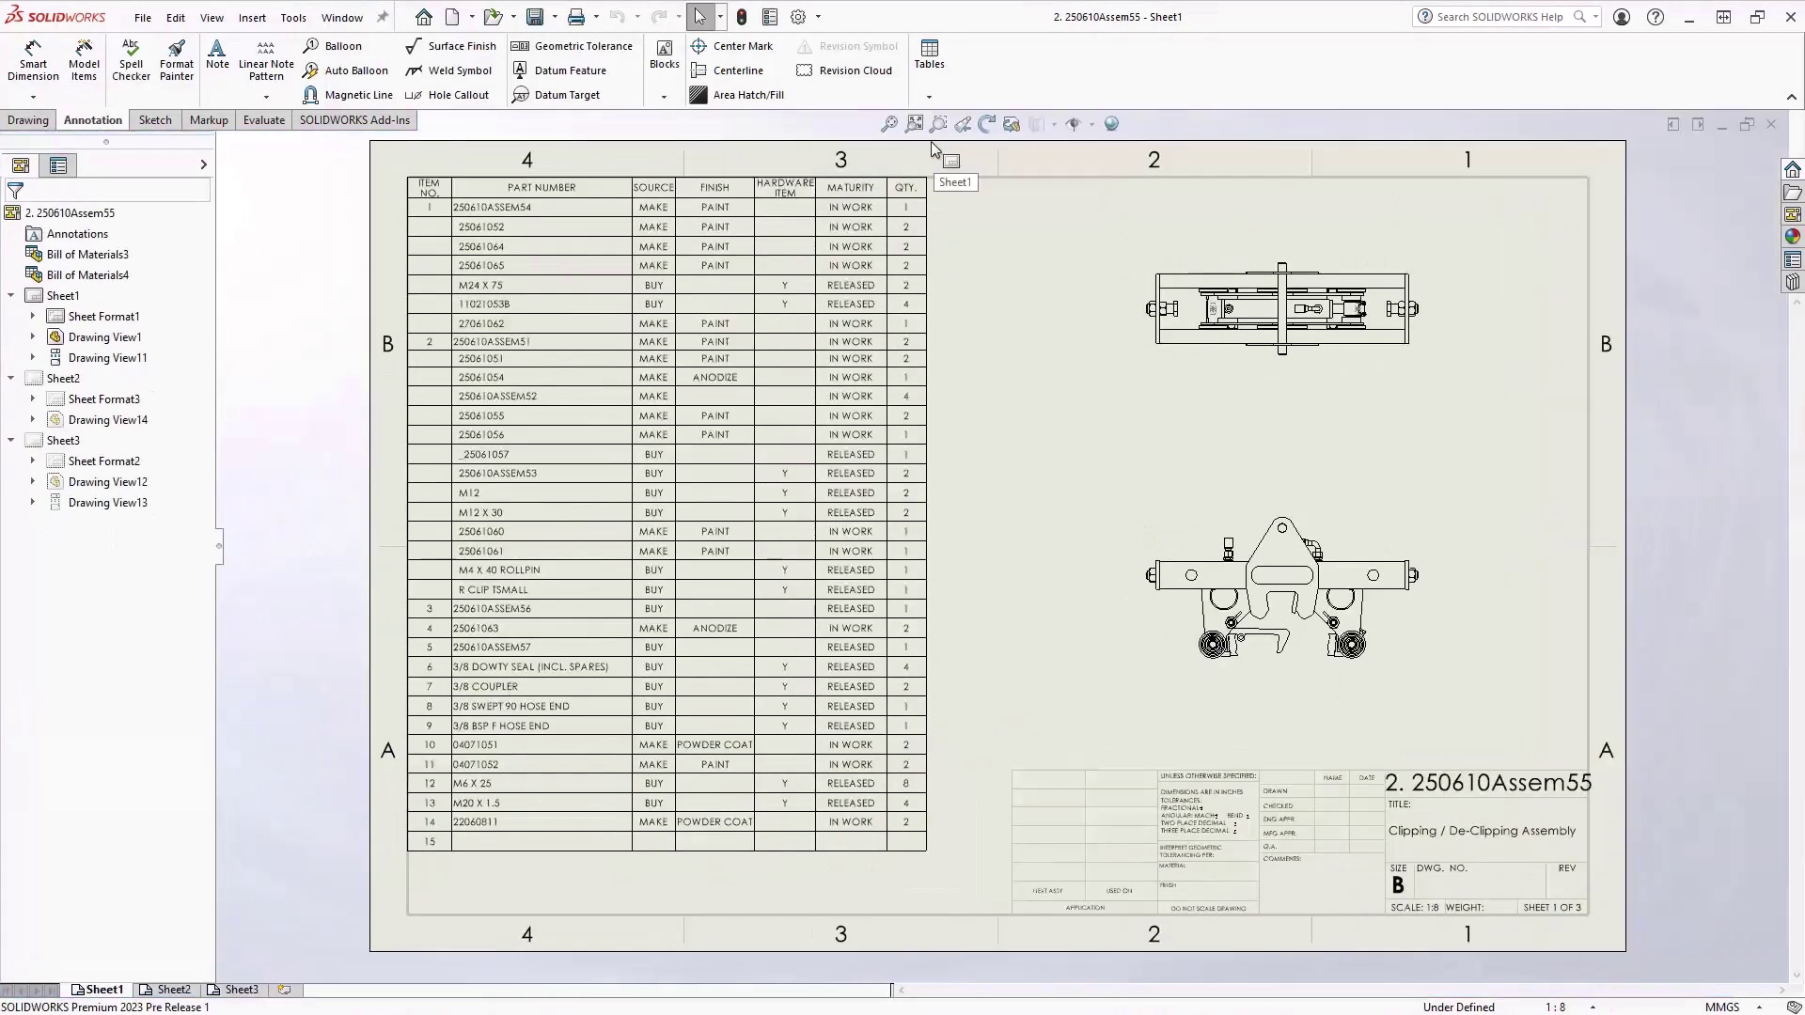
pyautogui.click(938, 125)
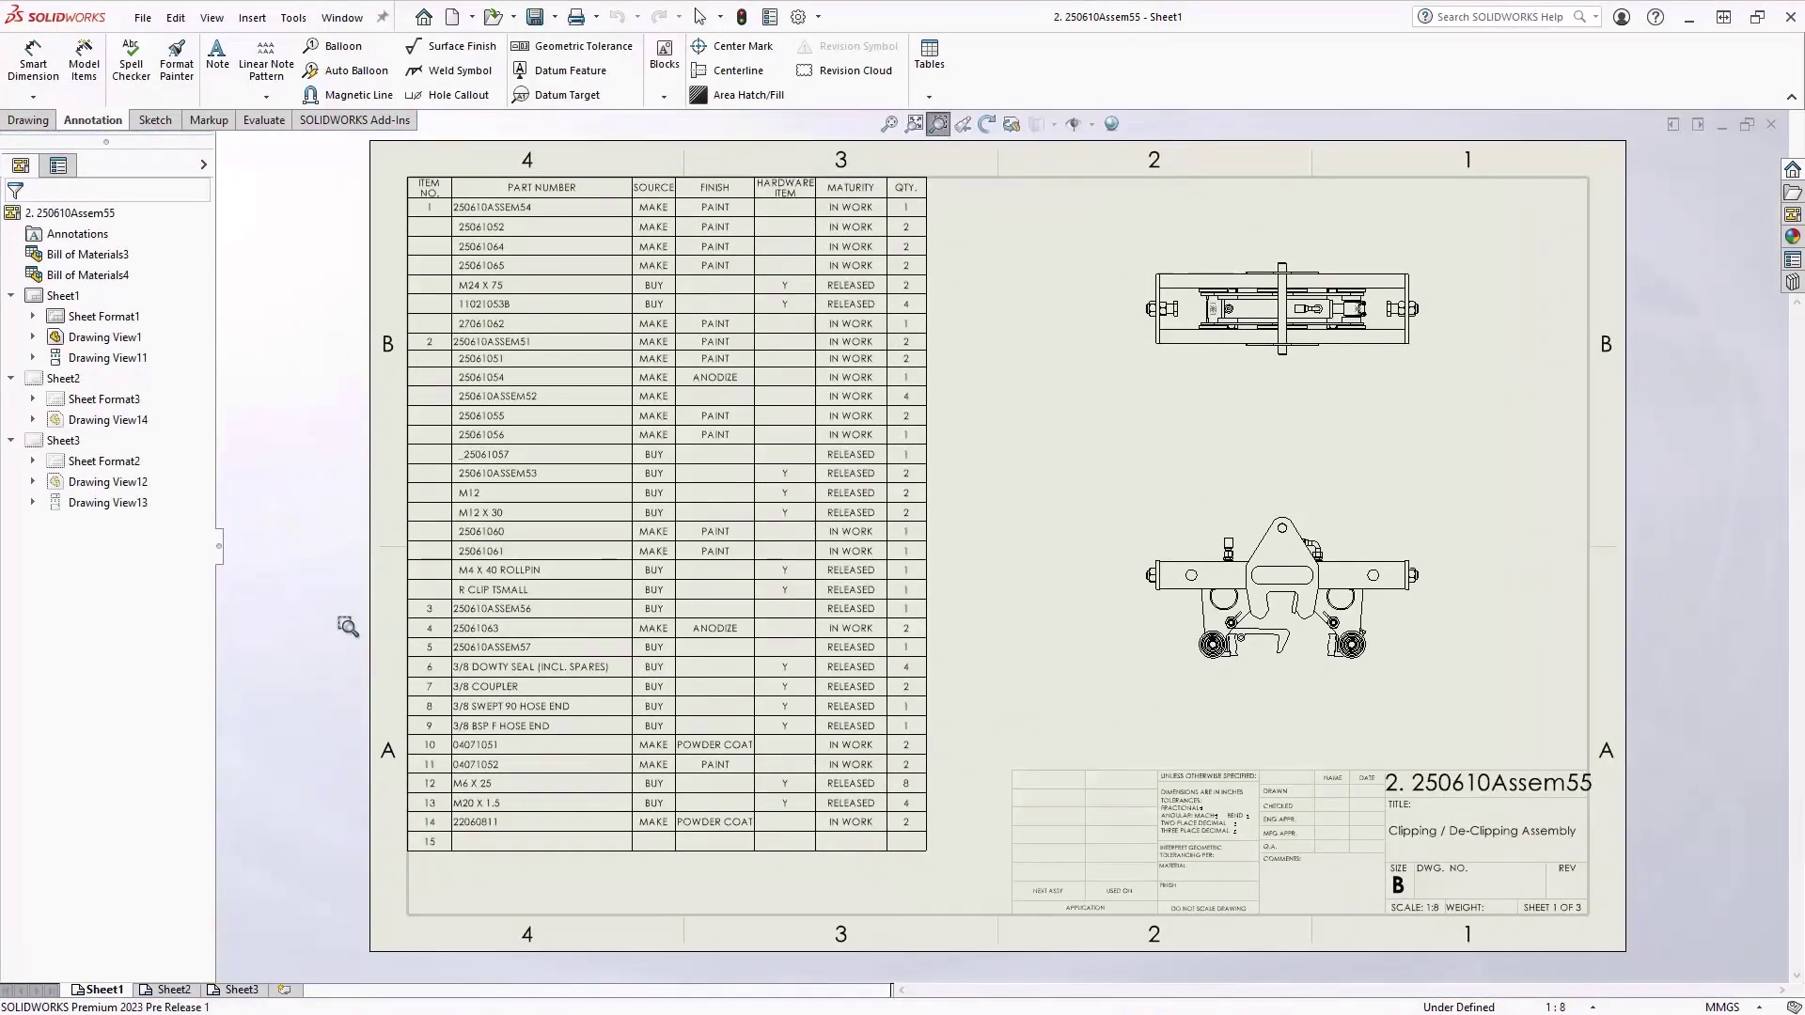
pyautogui.moveTo(346, 627); pyautogui.dragTo(992, 922)
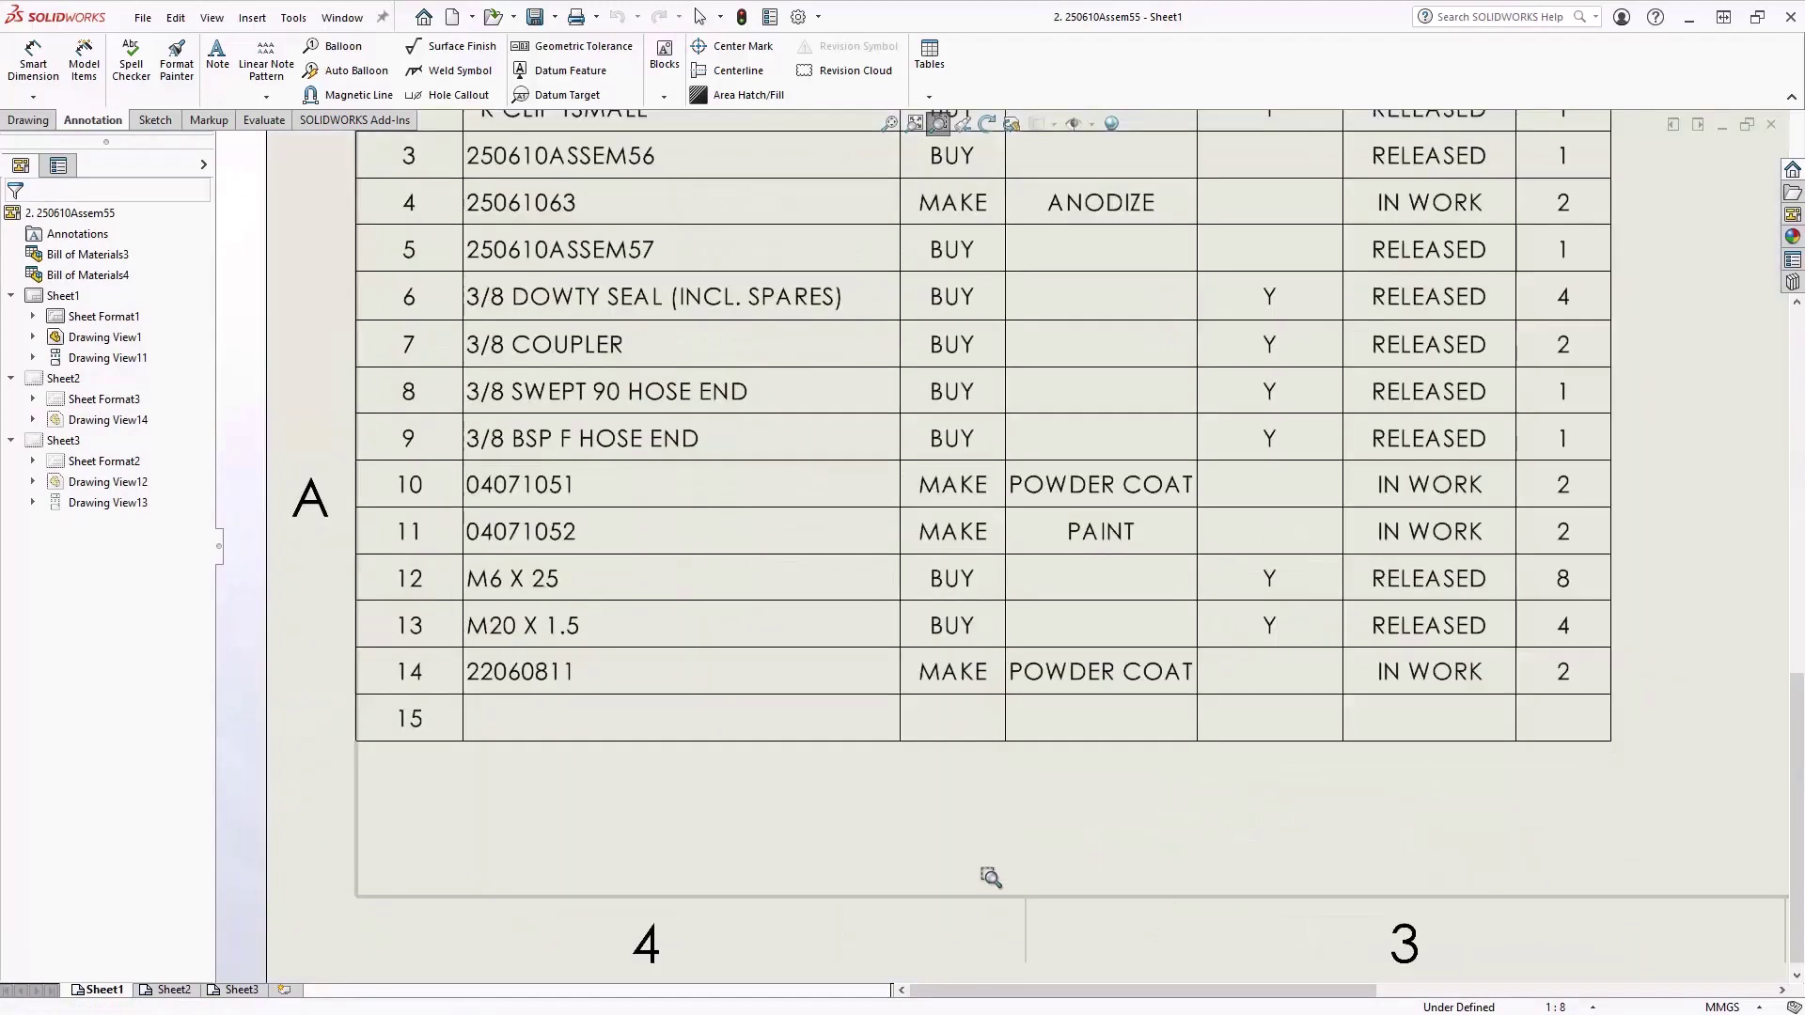
pyautogui.press('Escape')
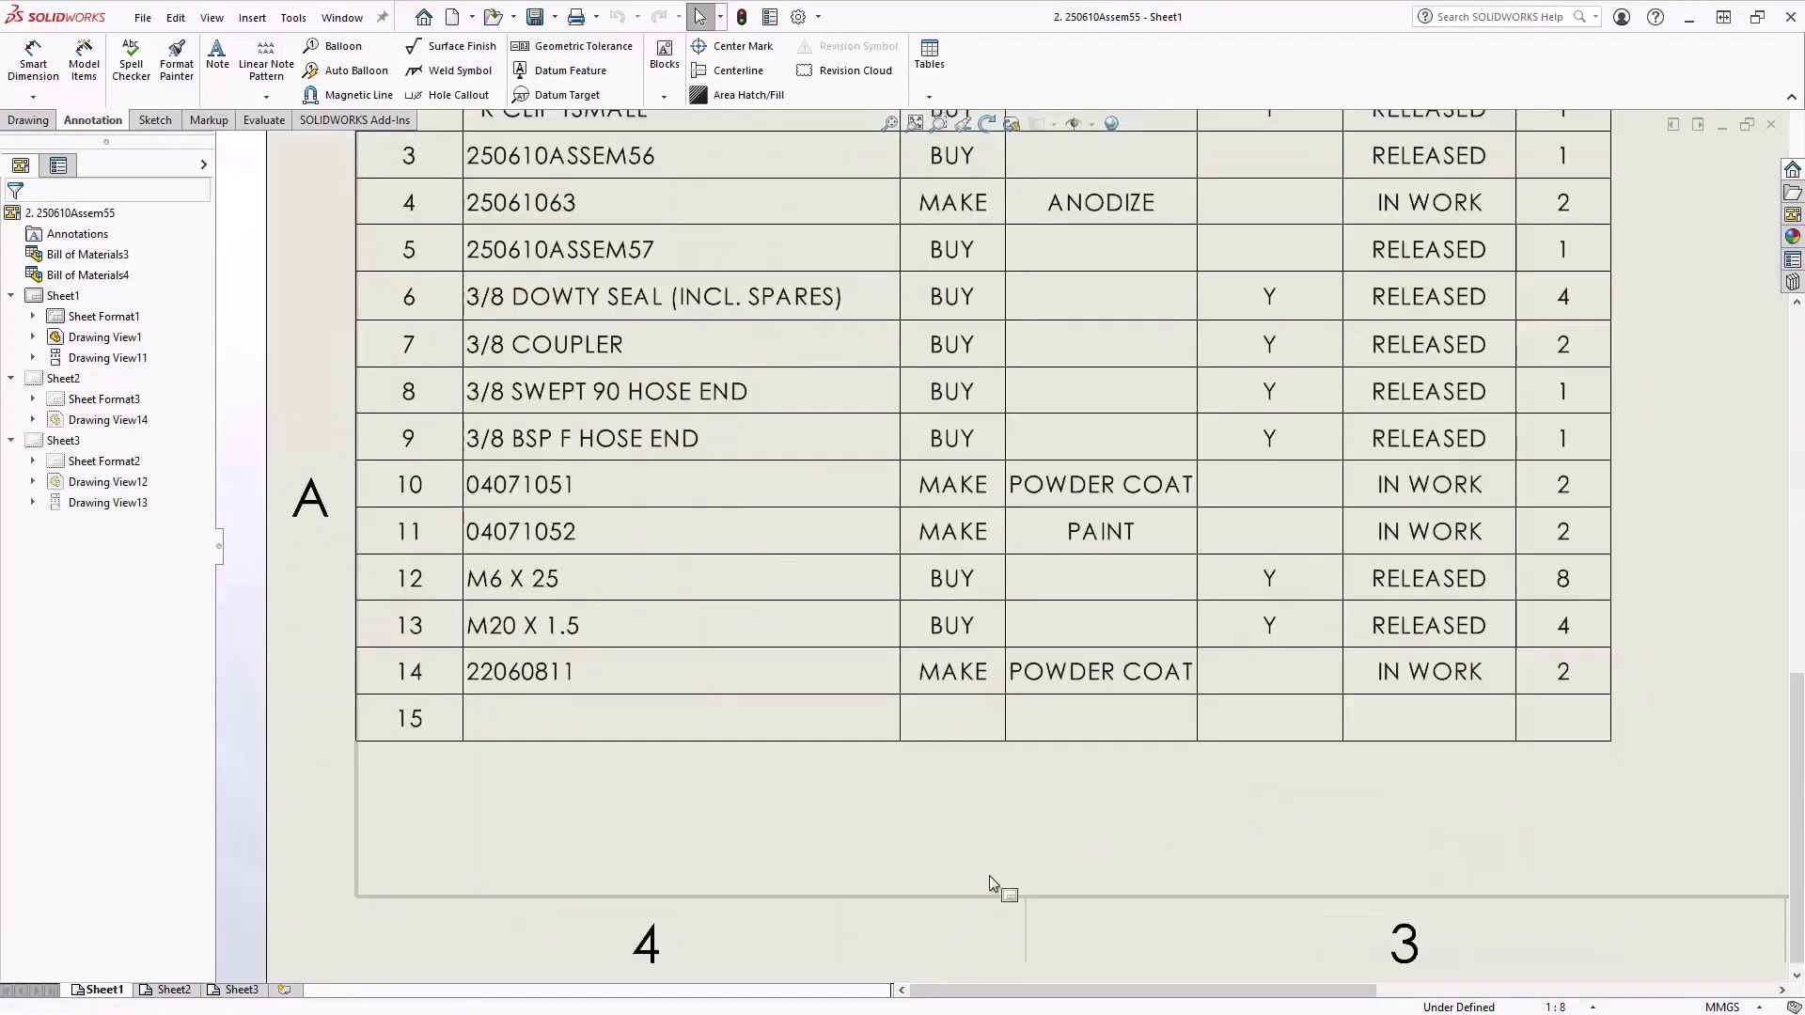
# Fill BOM row 15 with LITHIUM GREASE, BUY and RELEASED, then fit the sheet
pyautogui.doubleClick(540, 733)
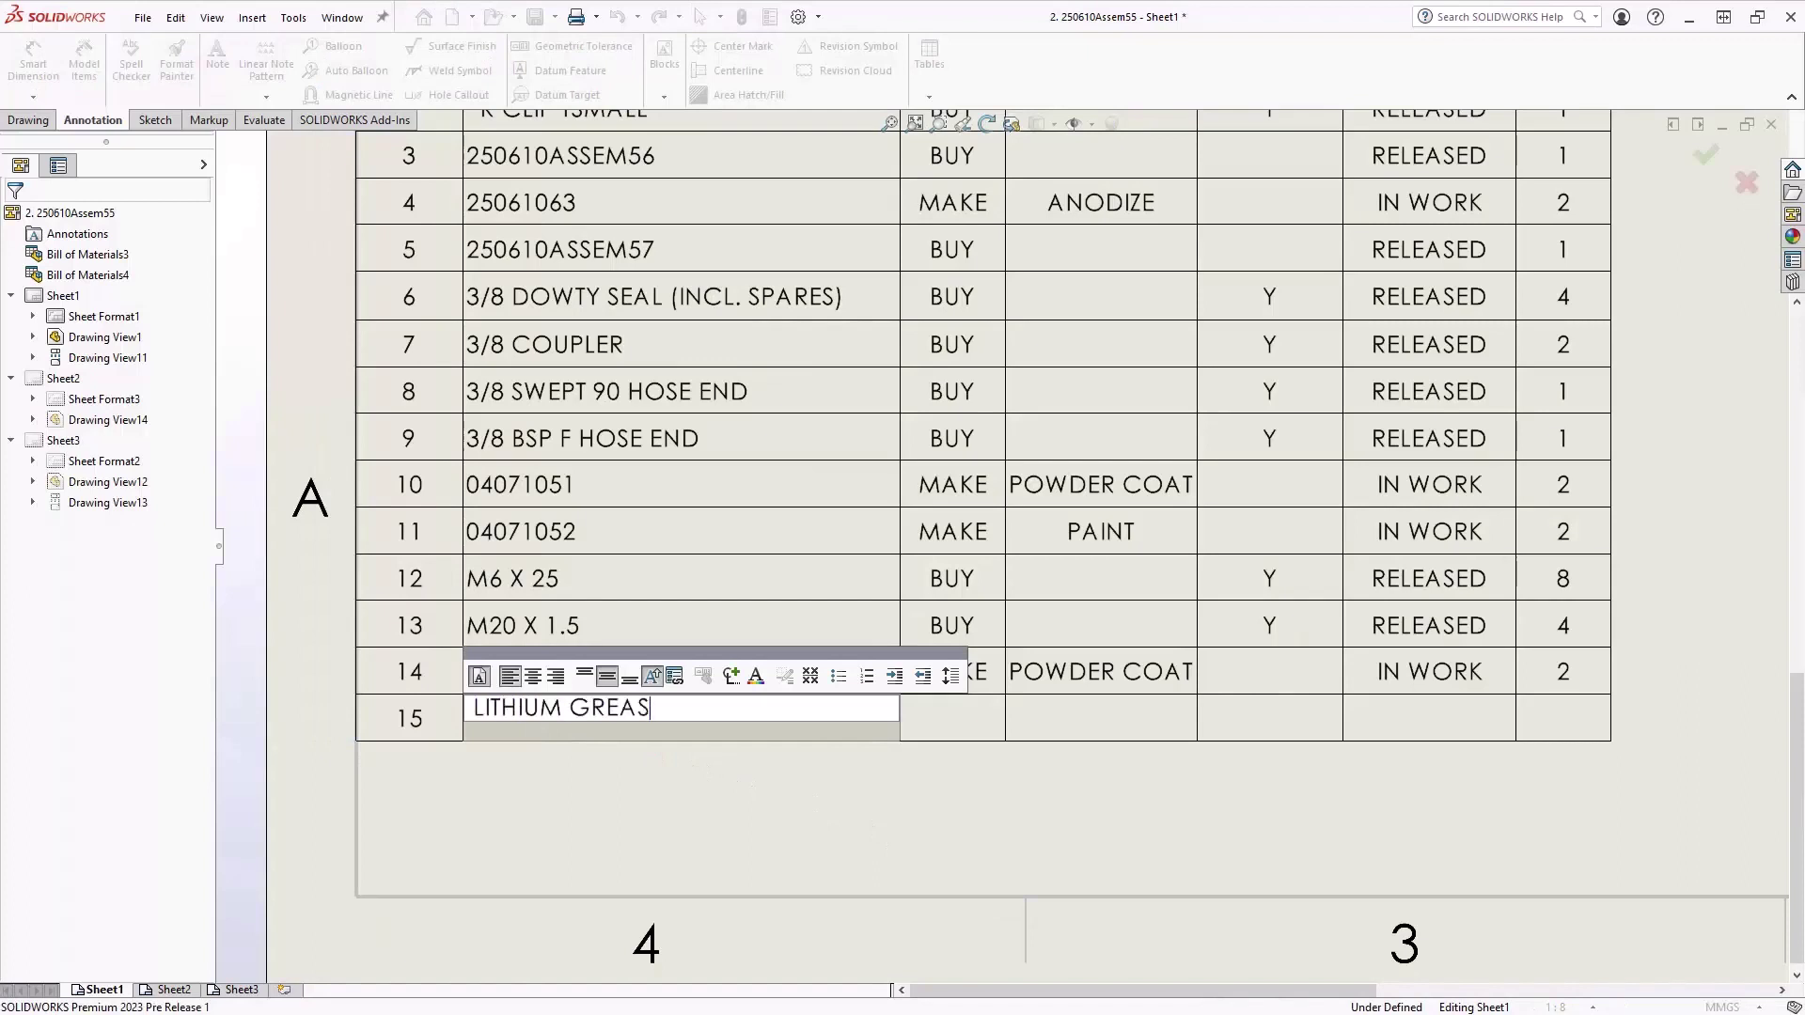
pyautogui.press('Tab')
pyautogui.write('BUY')
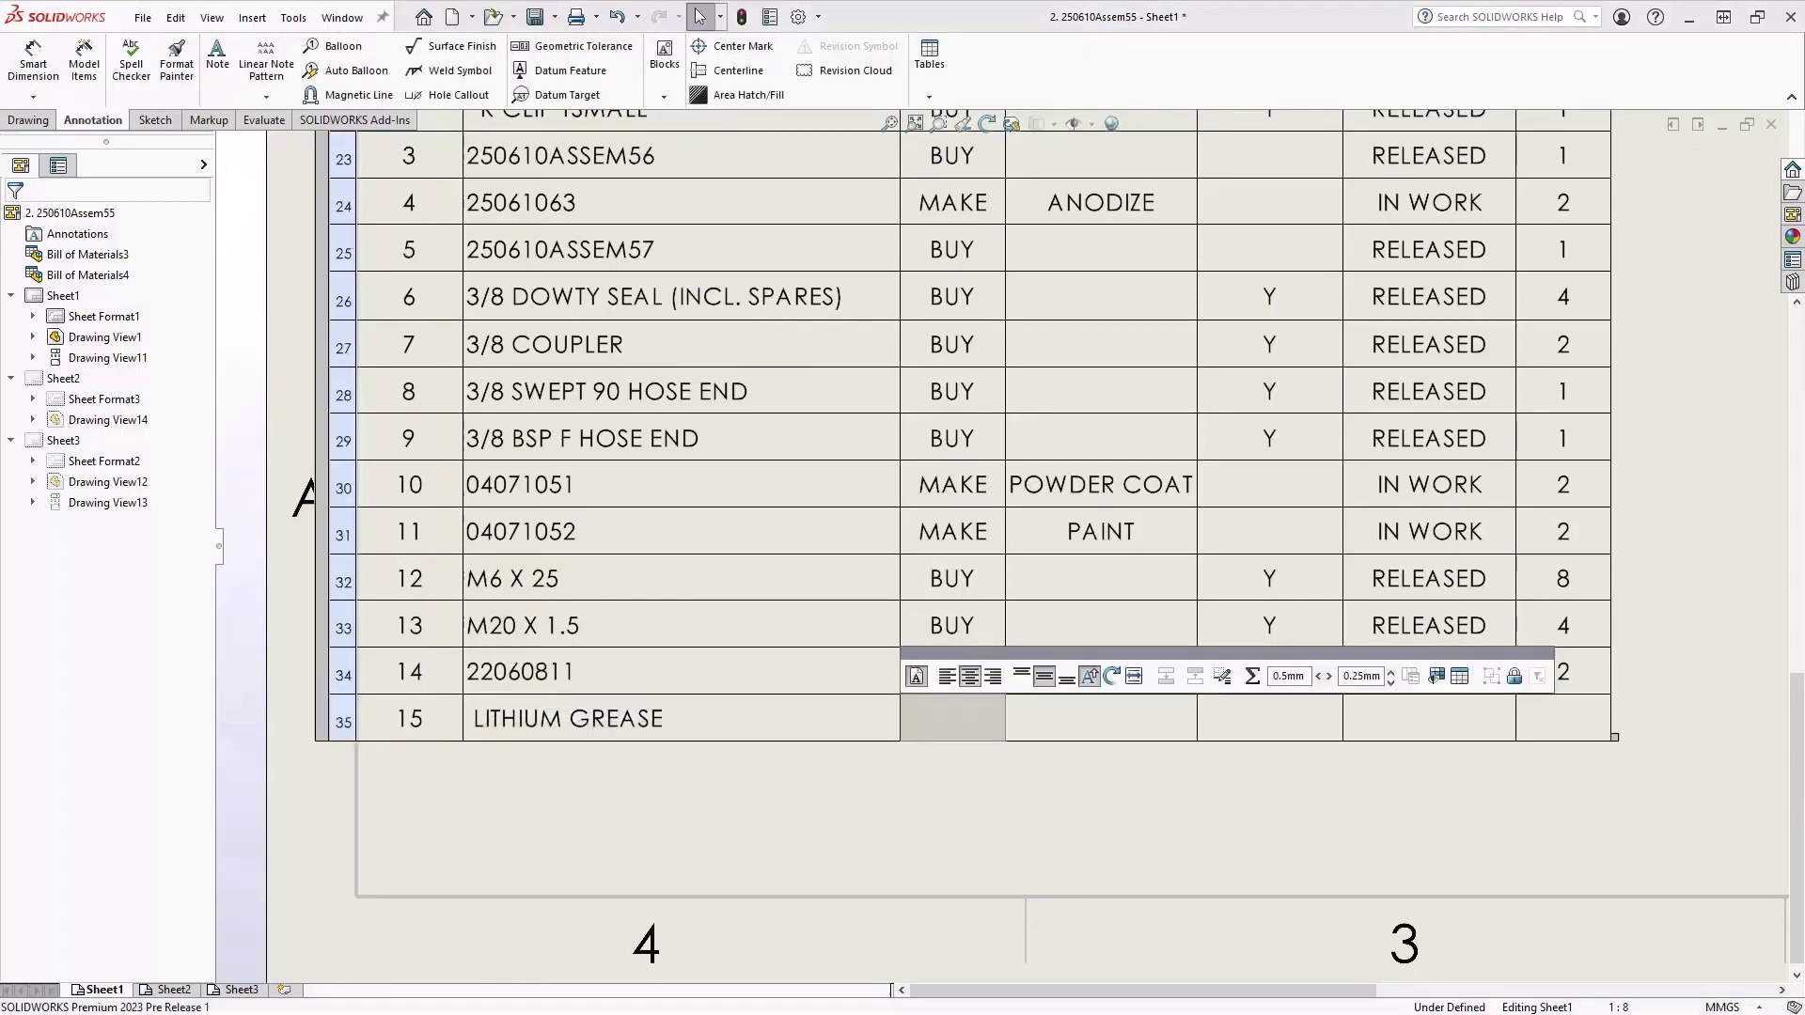
pyautogui.press('Tab')
pyautogui.press('Tab')
pyautogui.press('Tab')
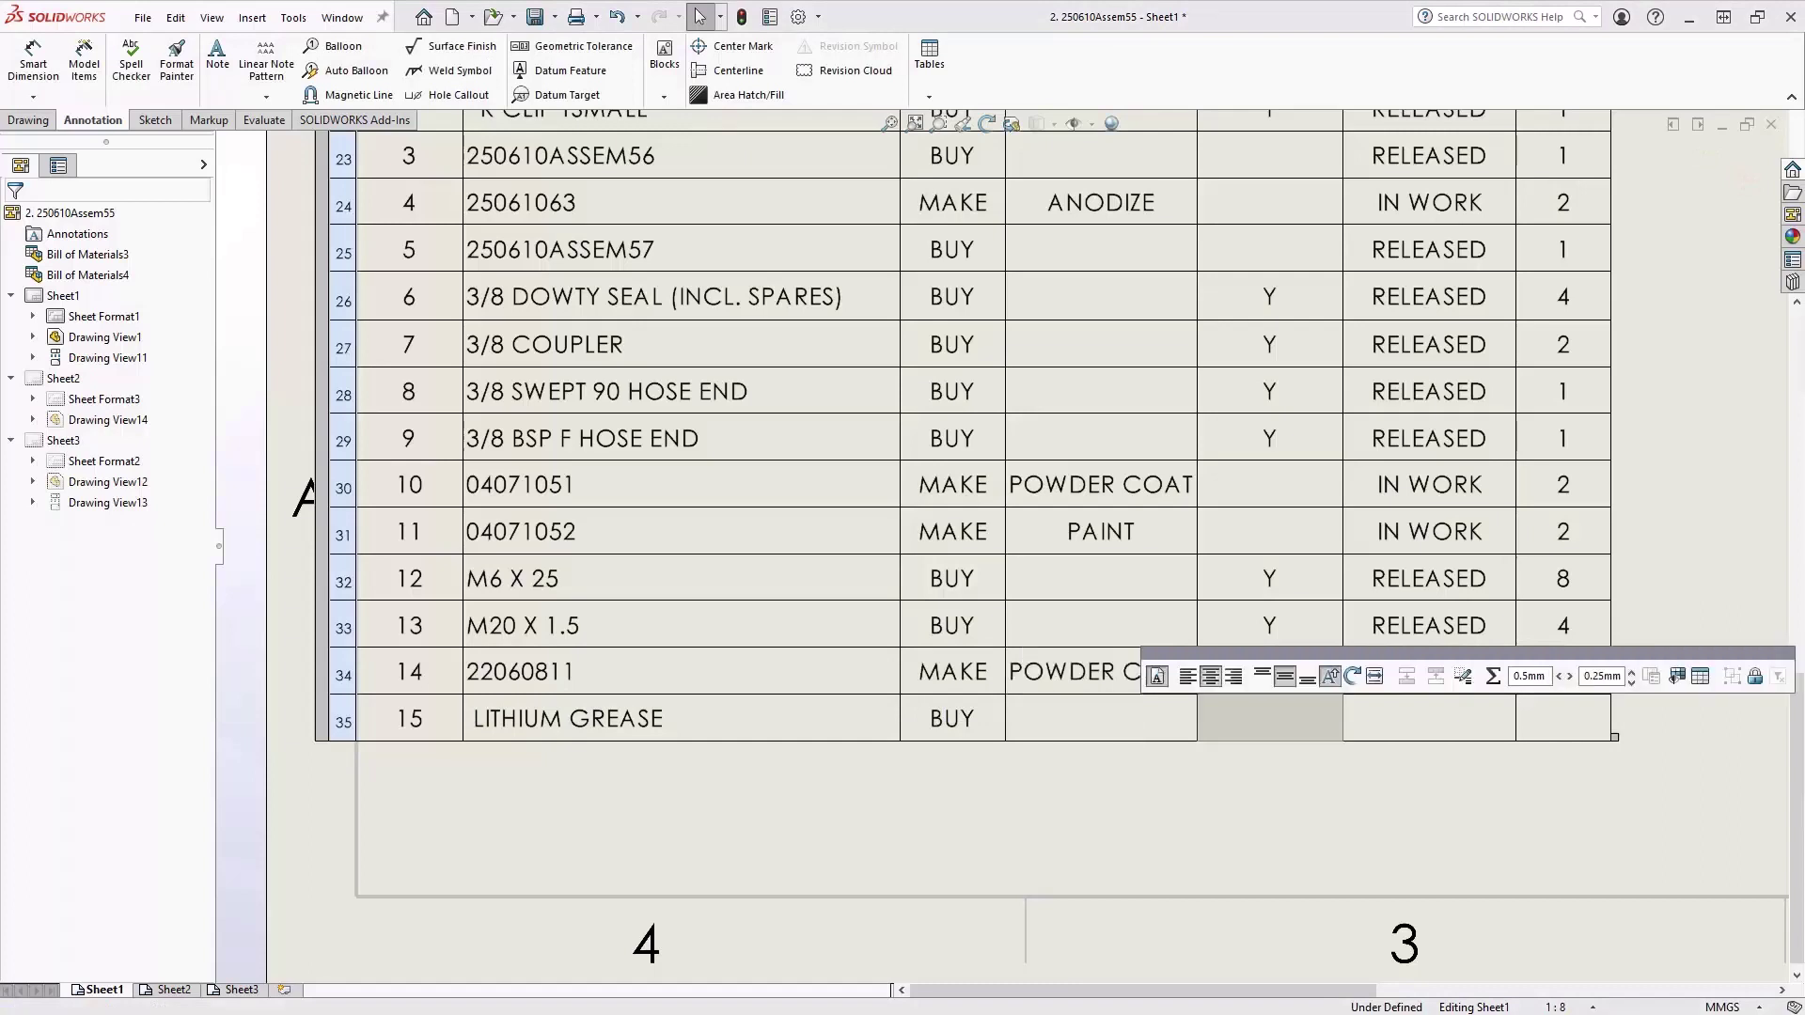
pyautogui.write('RELEASED')
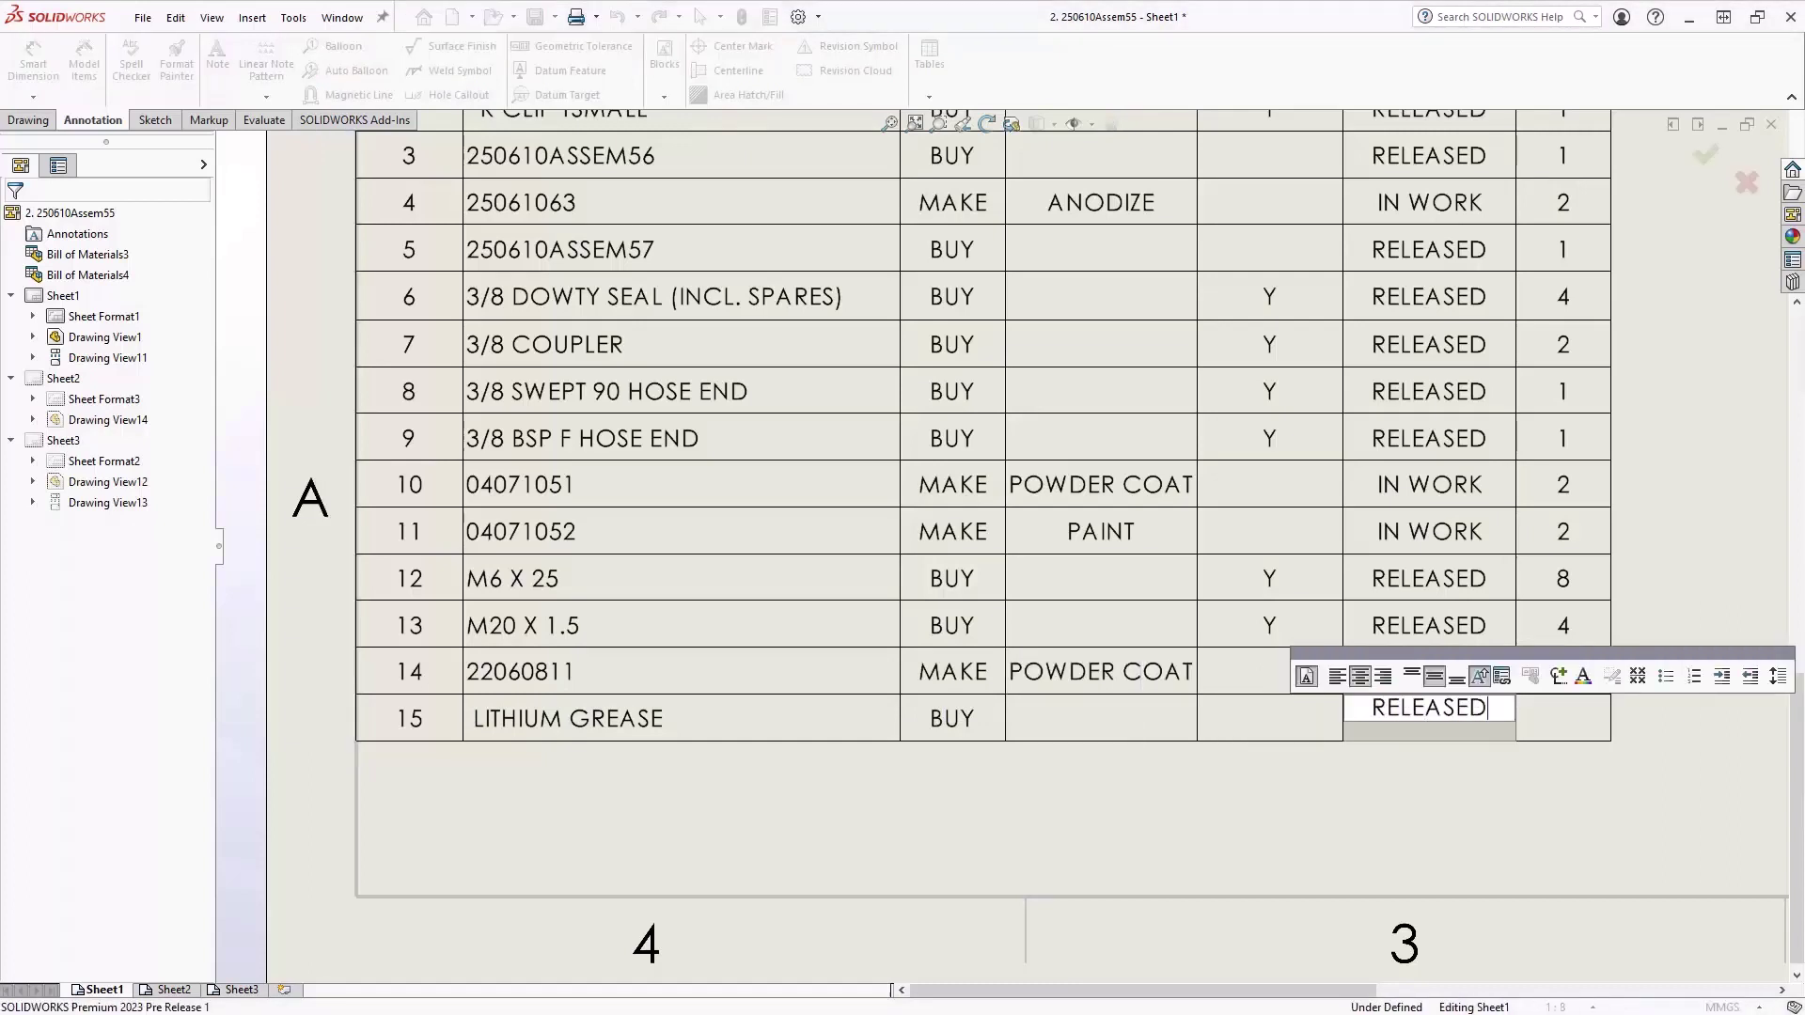
pyautogui.press('Return')
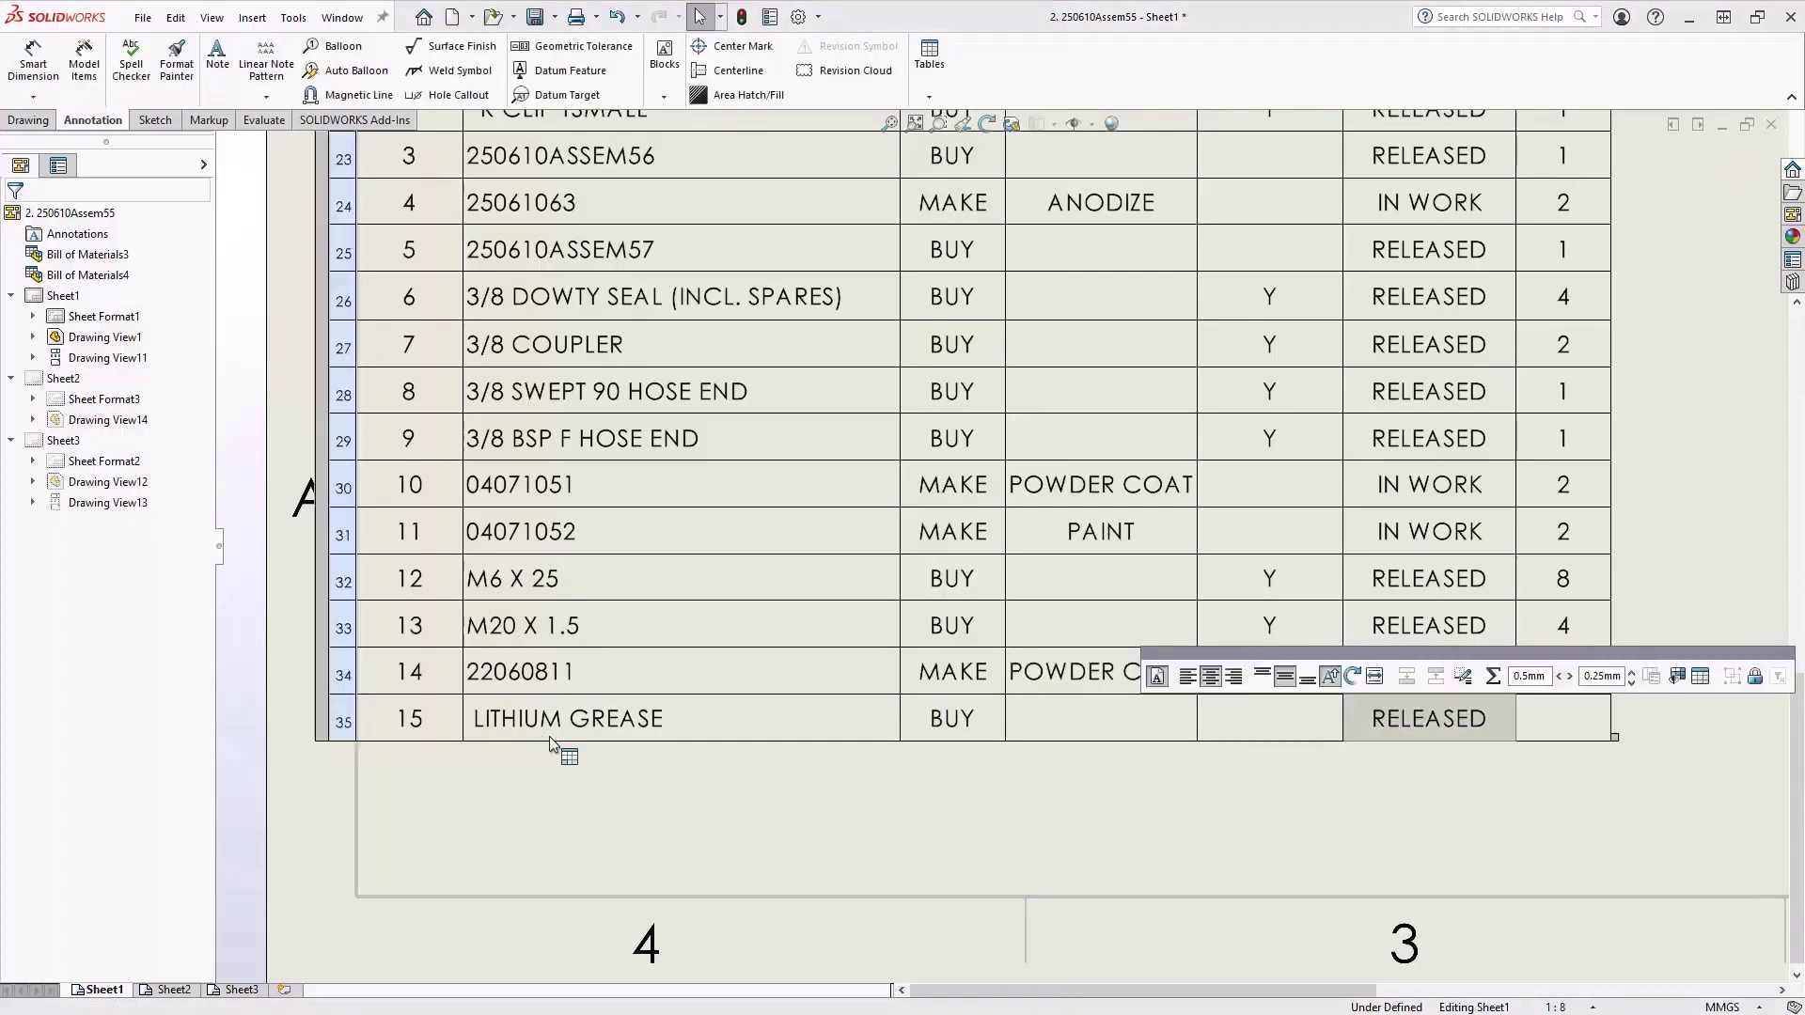
pyautogui.click(564, 772)
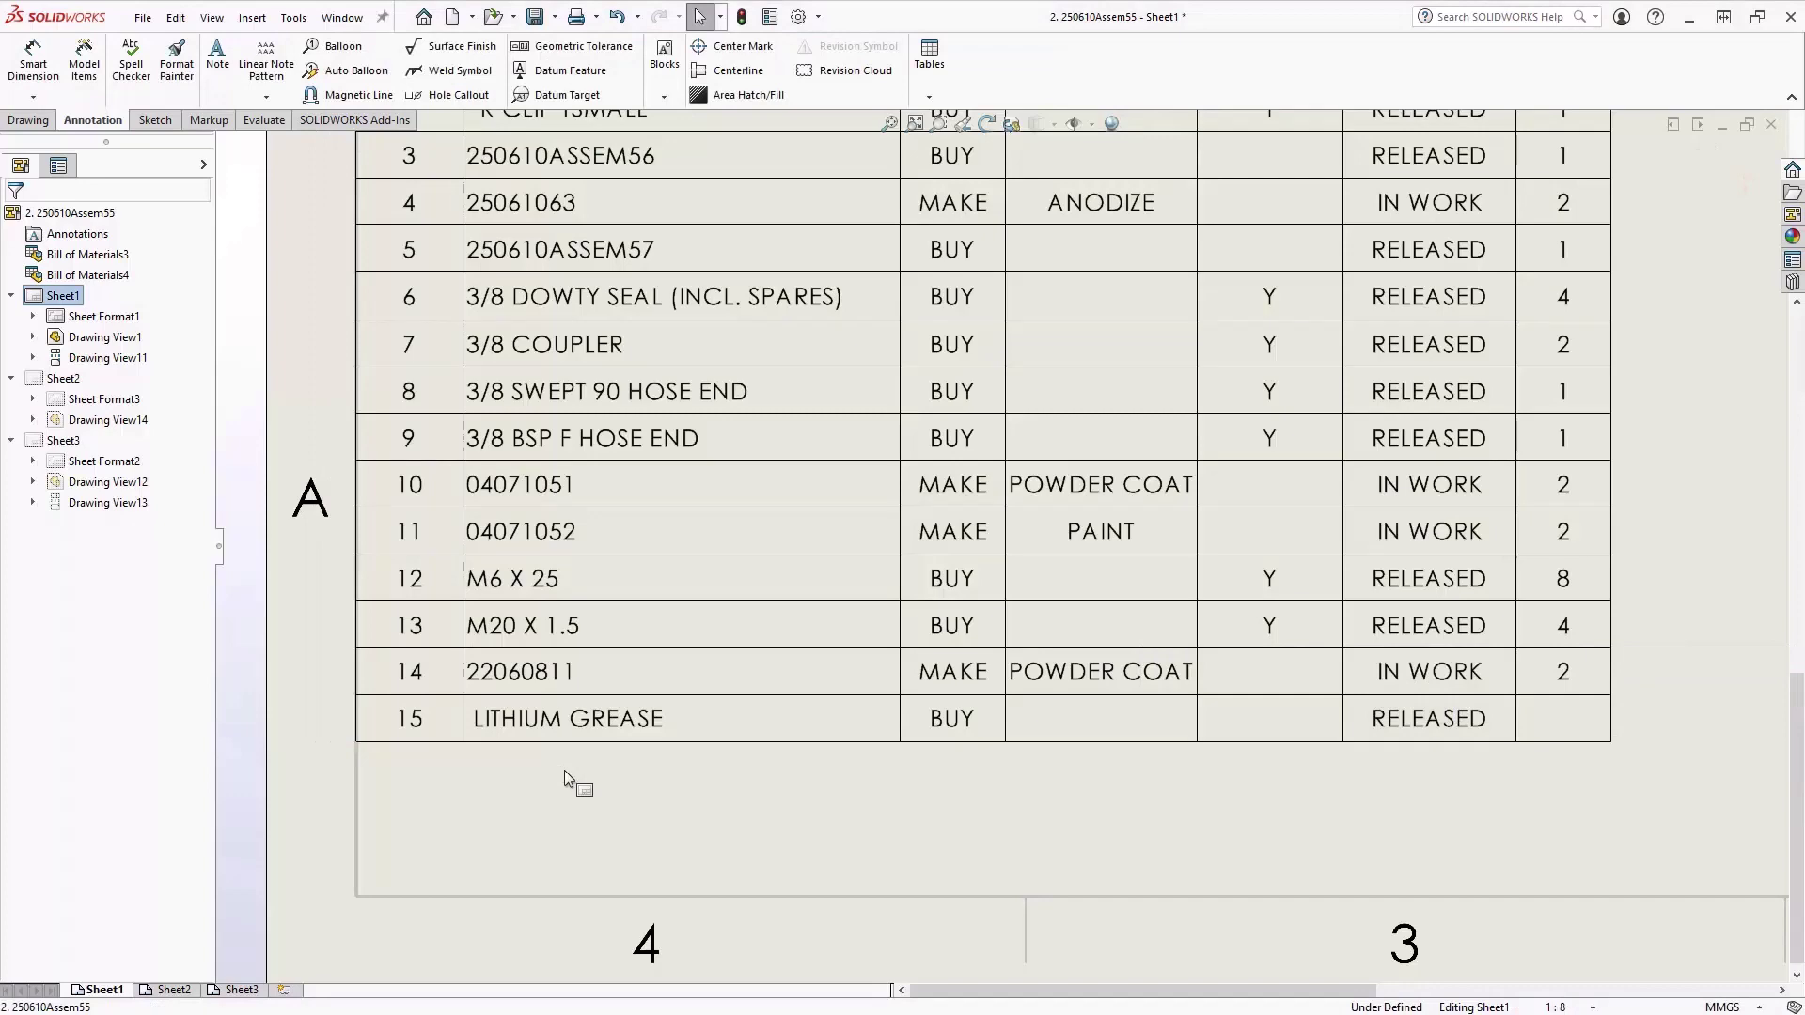
pyautogui.press('f')
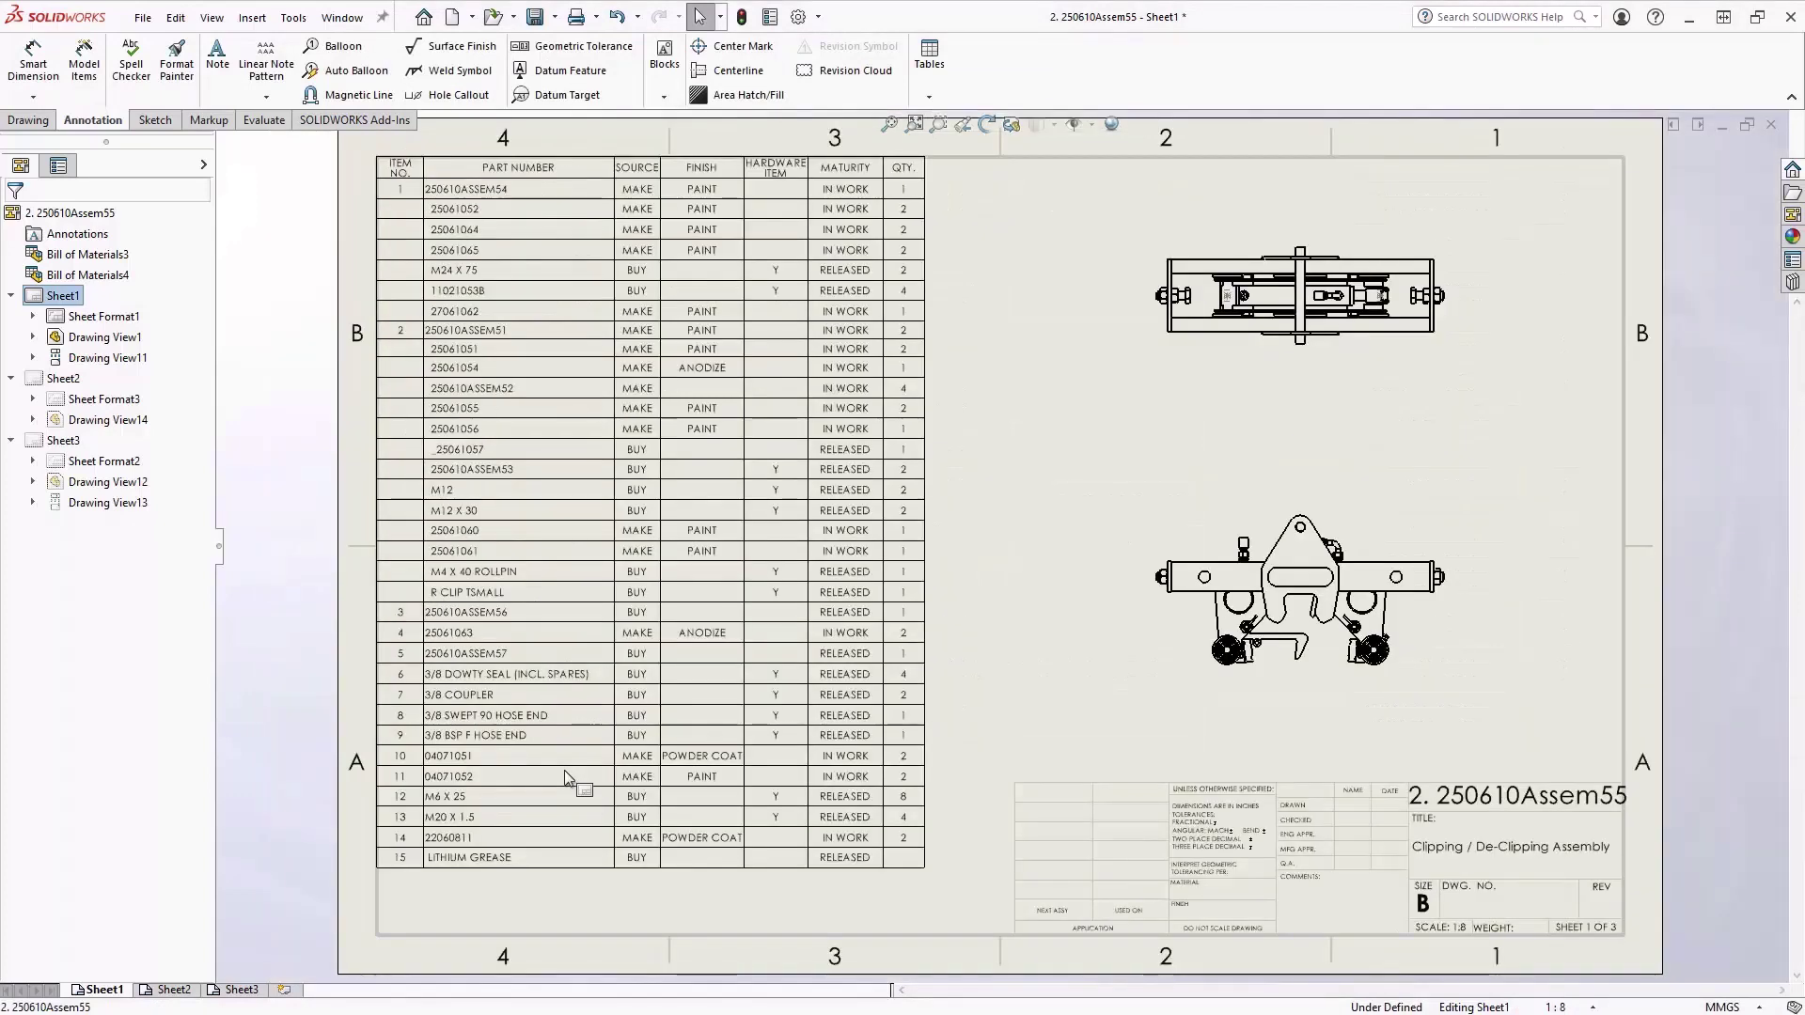
# Set the Drawings, Modified Cells (BOM) system colour to red
pyautogui.click(798, 16)
pyautogui.click(552, 336)
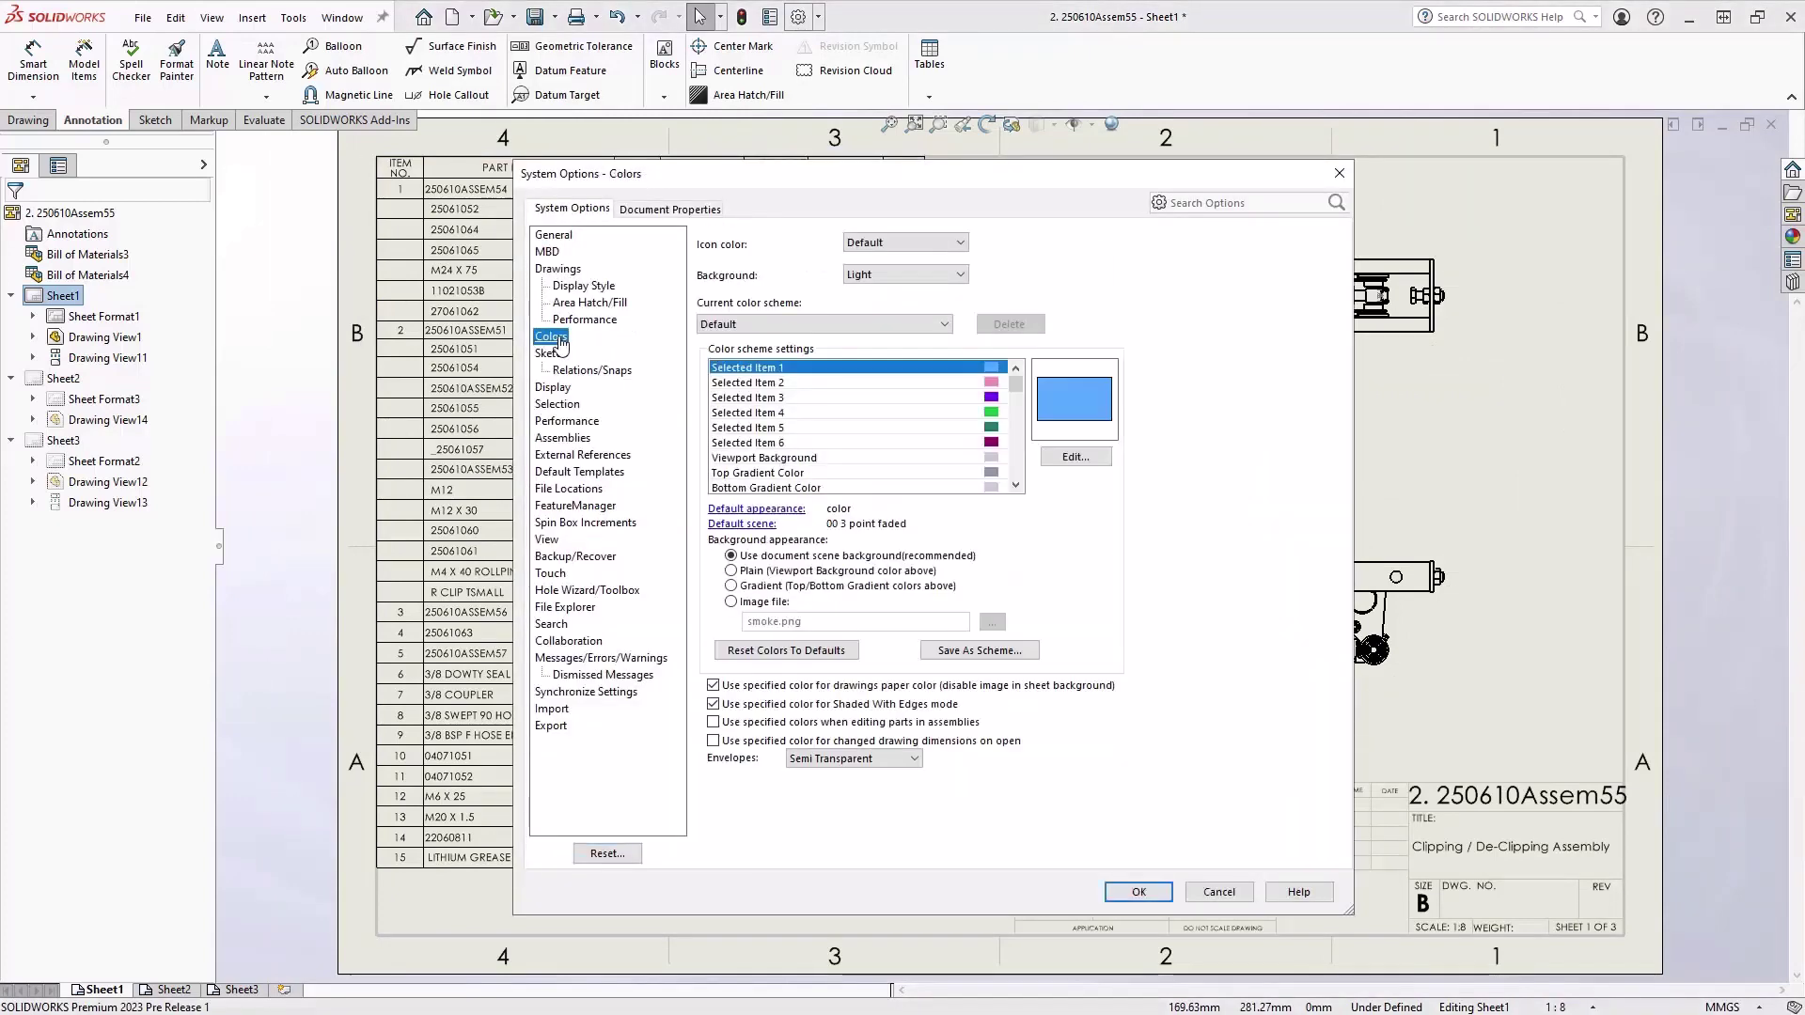
pyautogui.moveTo(1017, 396); pyautogui.dragTo(1017, 418)
pyautogui.click(955, 415)
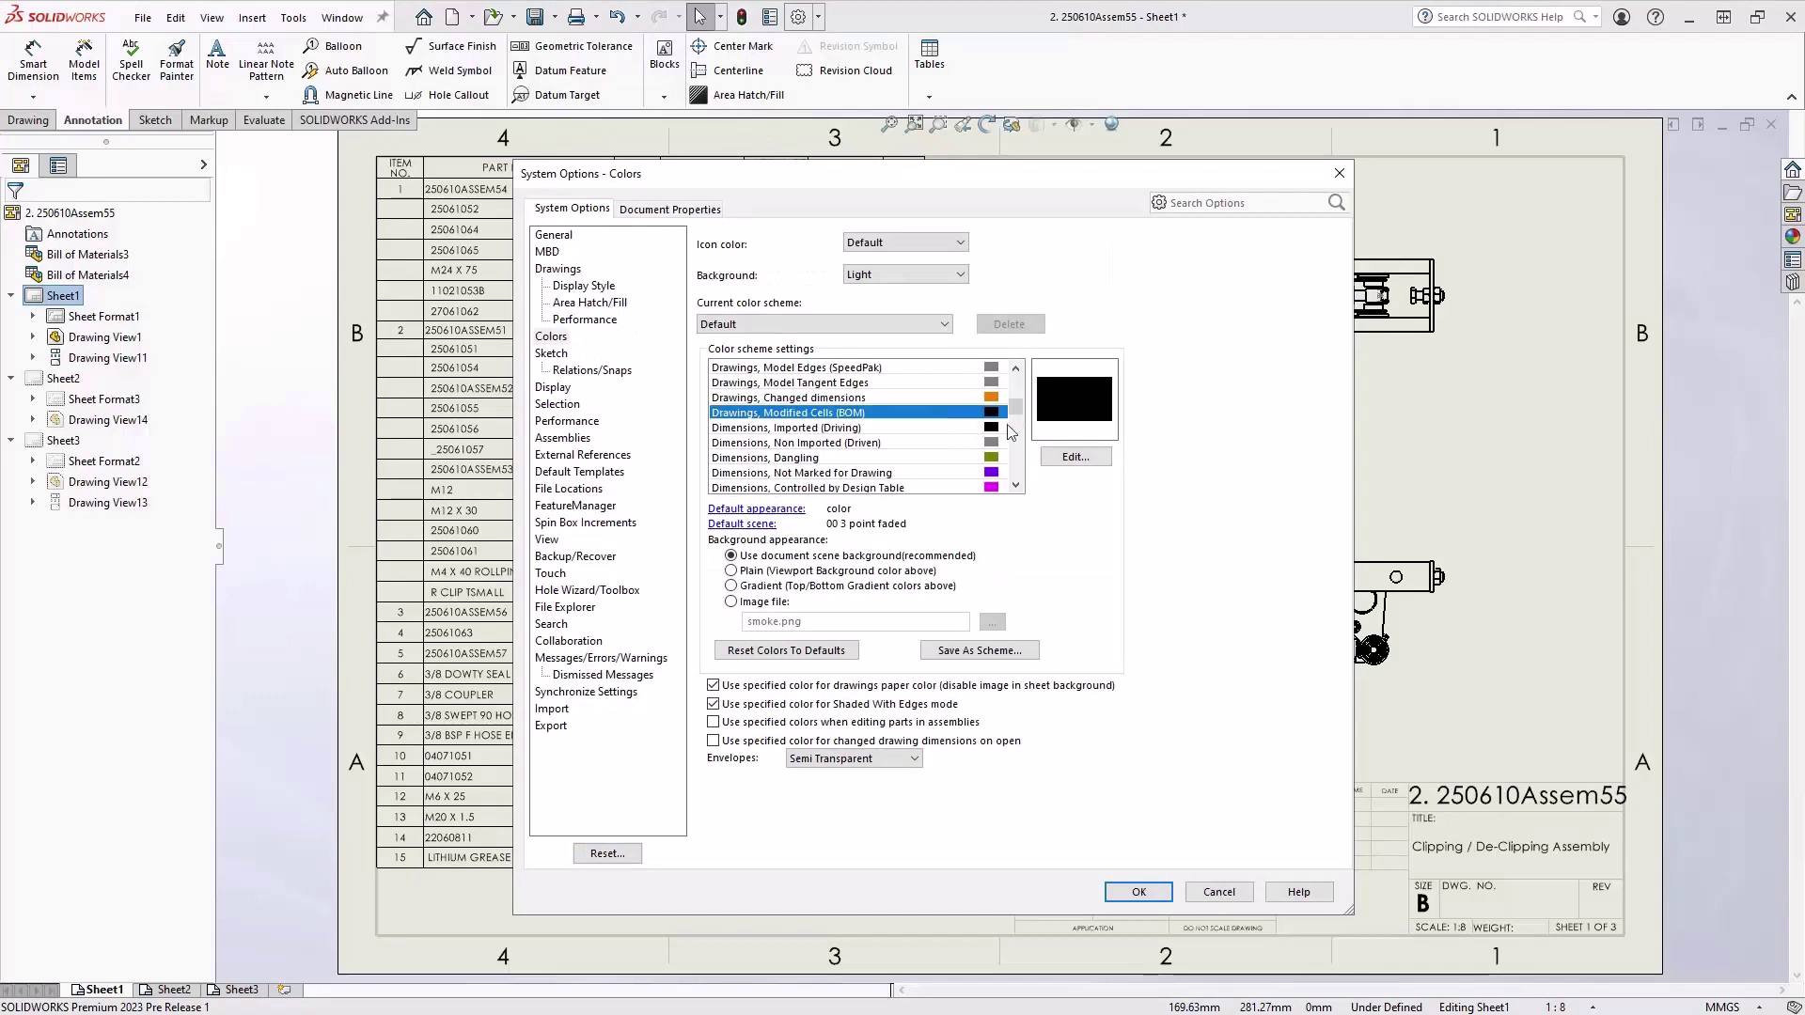
pyautogui.click(1070, 459)
pyautogui.click(741, 463)
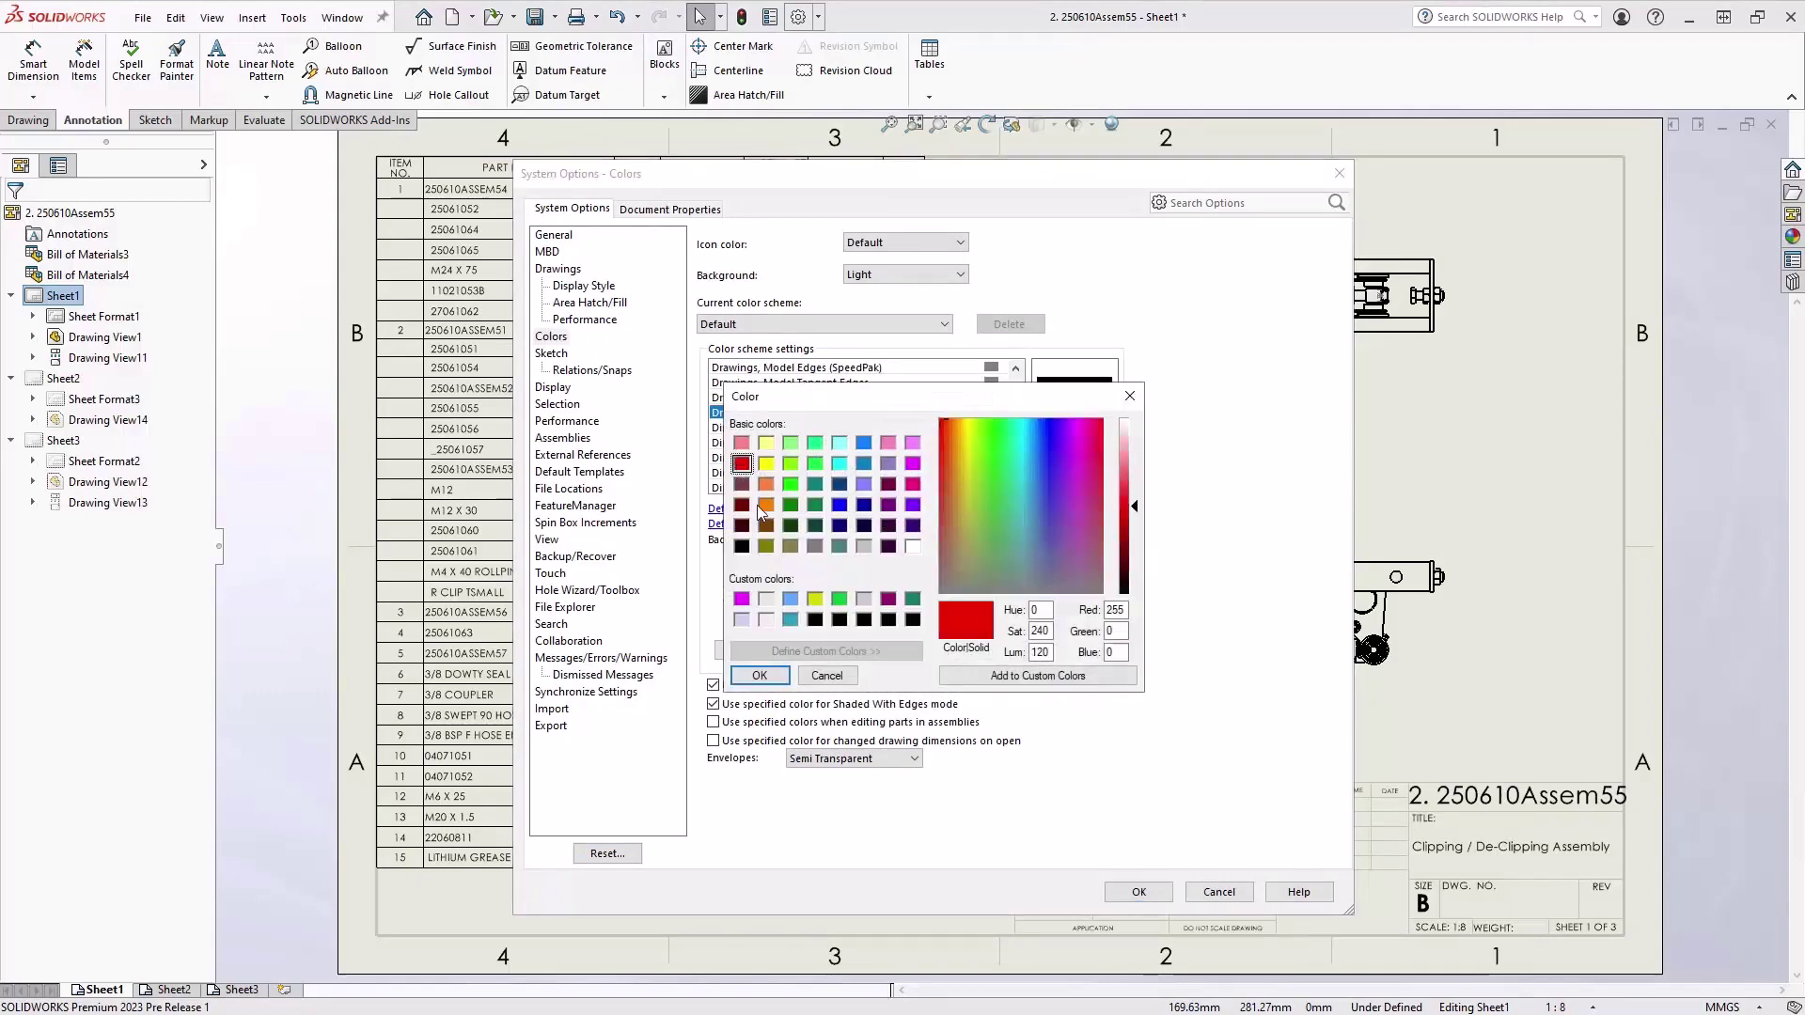
pyautogui.click(759, 676)
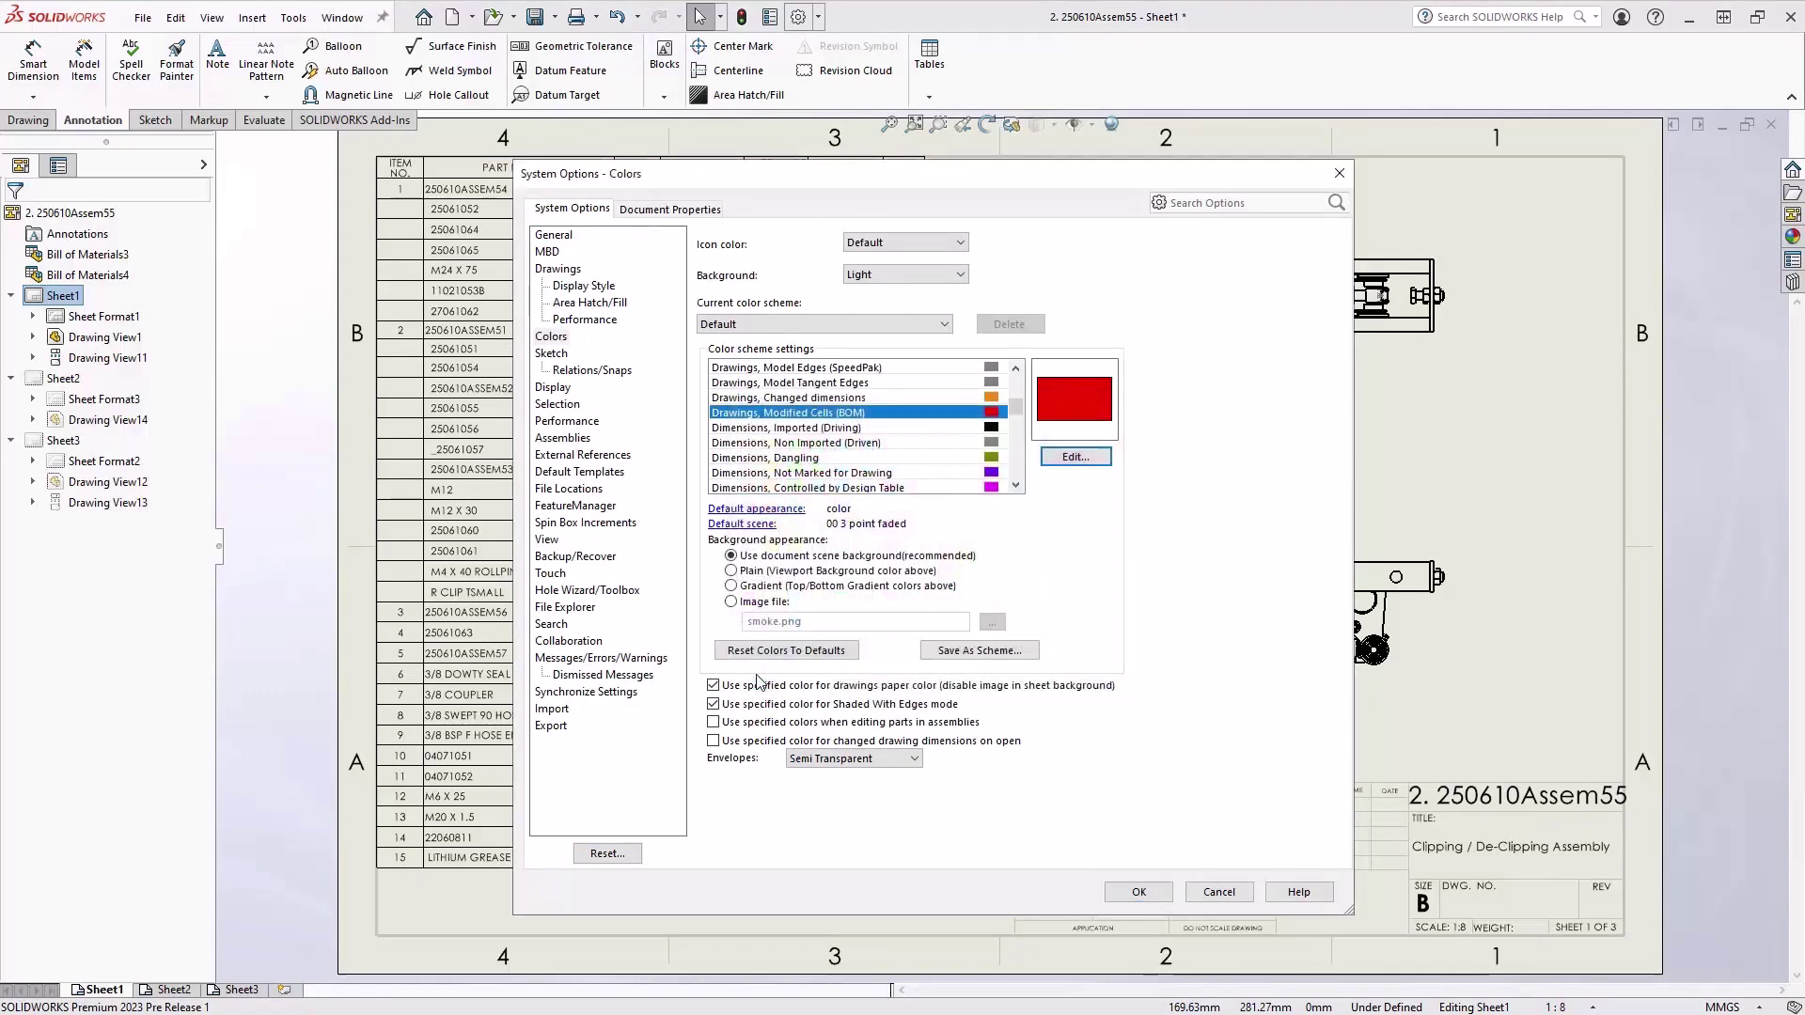
pyautogui.click(1138, 892)
pyautogui.click(924, 851)
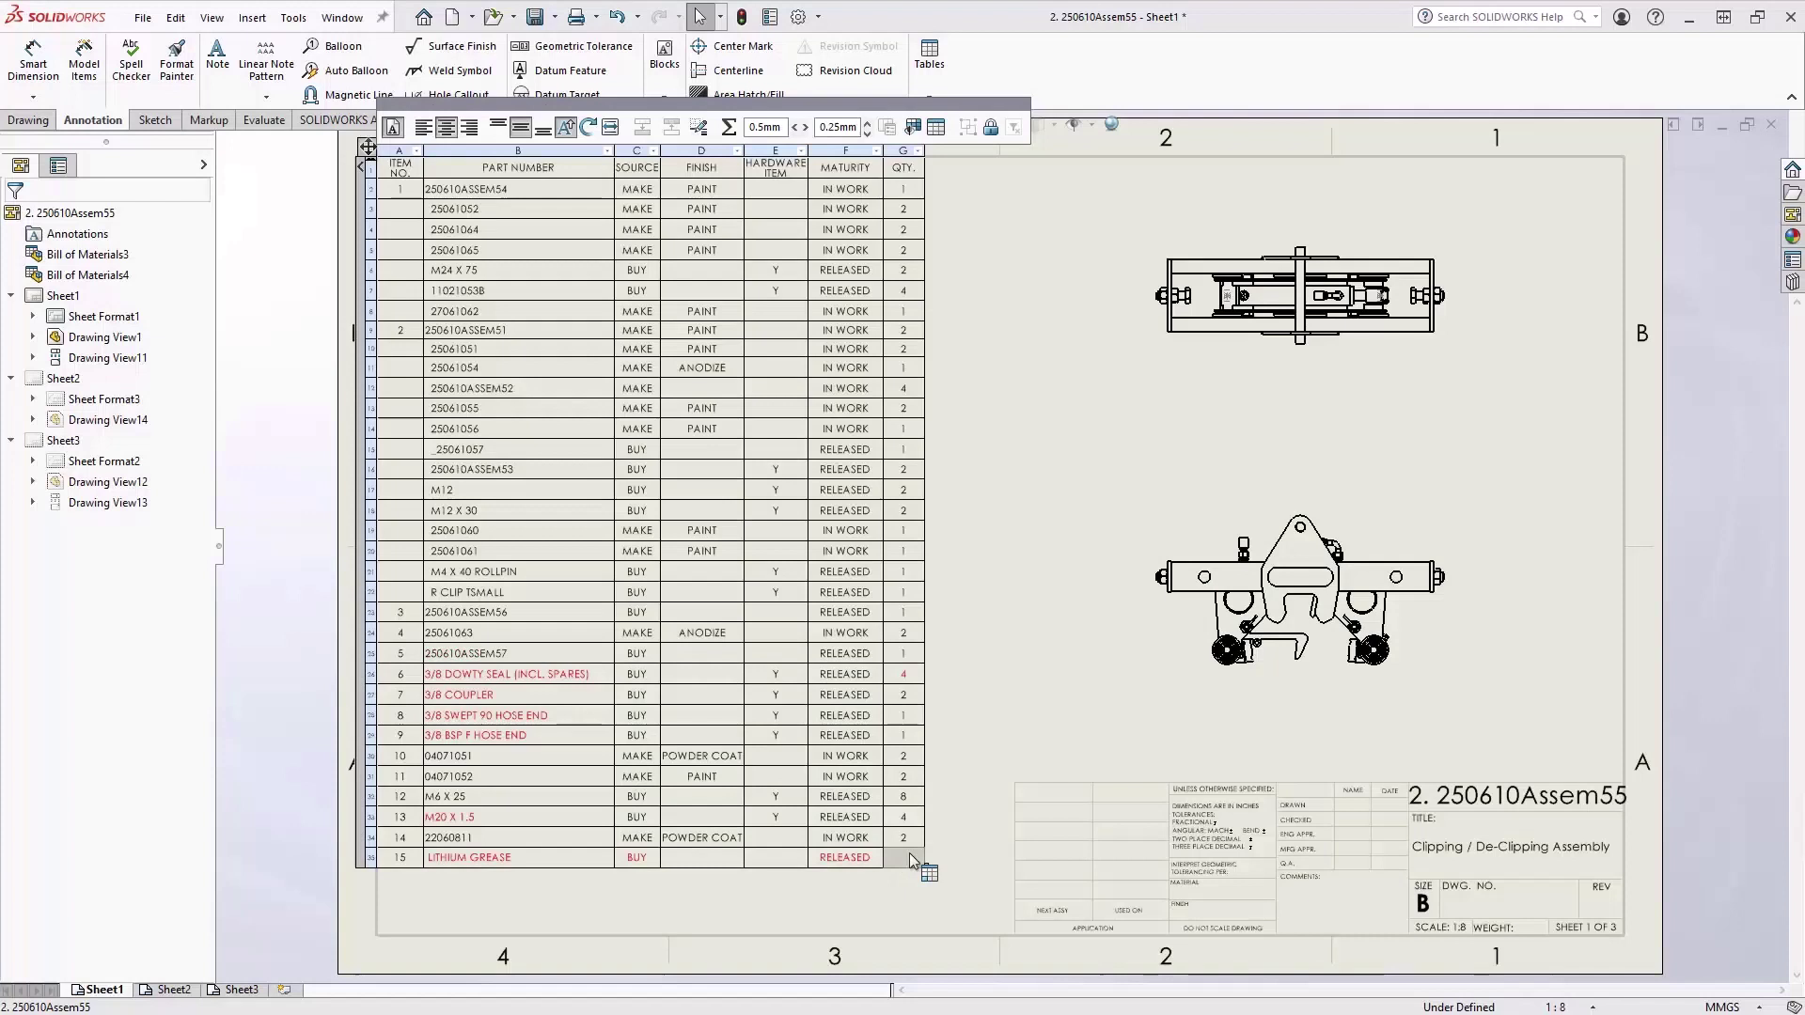
# Restore row 6's original quantity, deselect the BOM and call up the mouse gesture wheel
pyautogui.rightClick(914, 683)
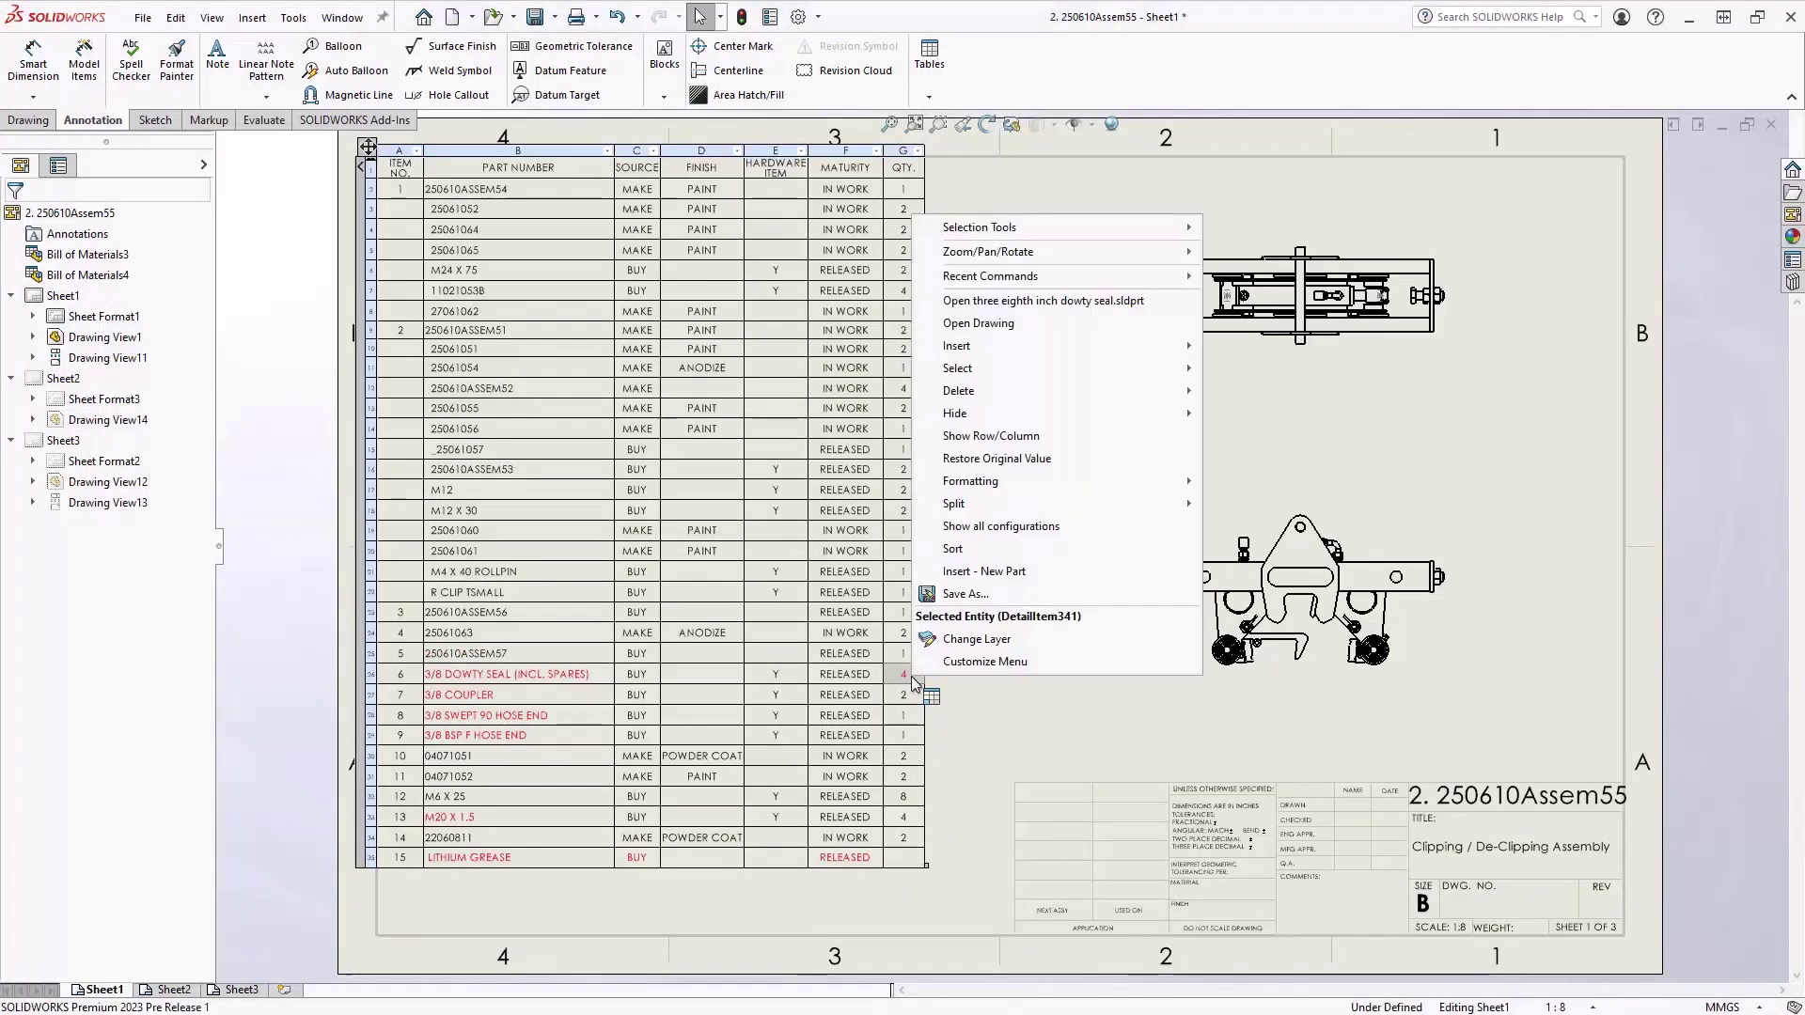
pyautogui.click(1070, 461)
pyautogui.click(1068, 459)
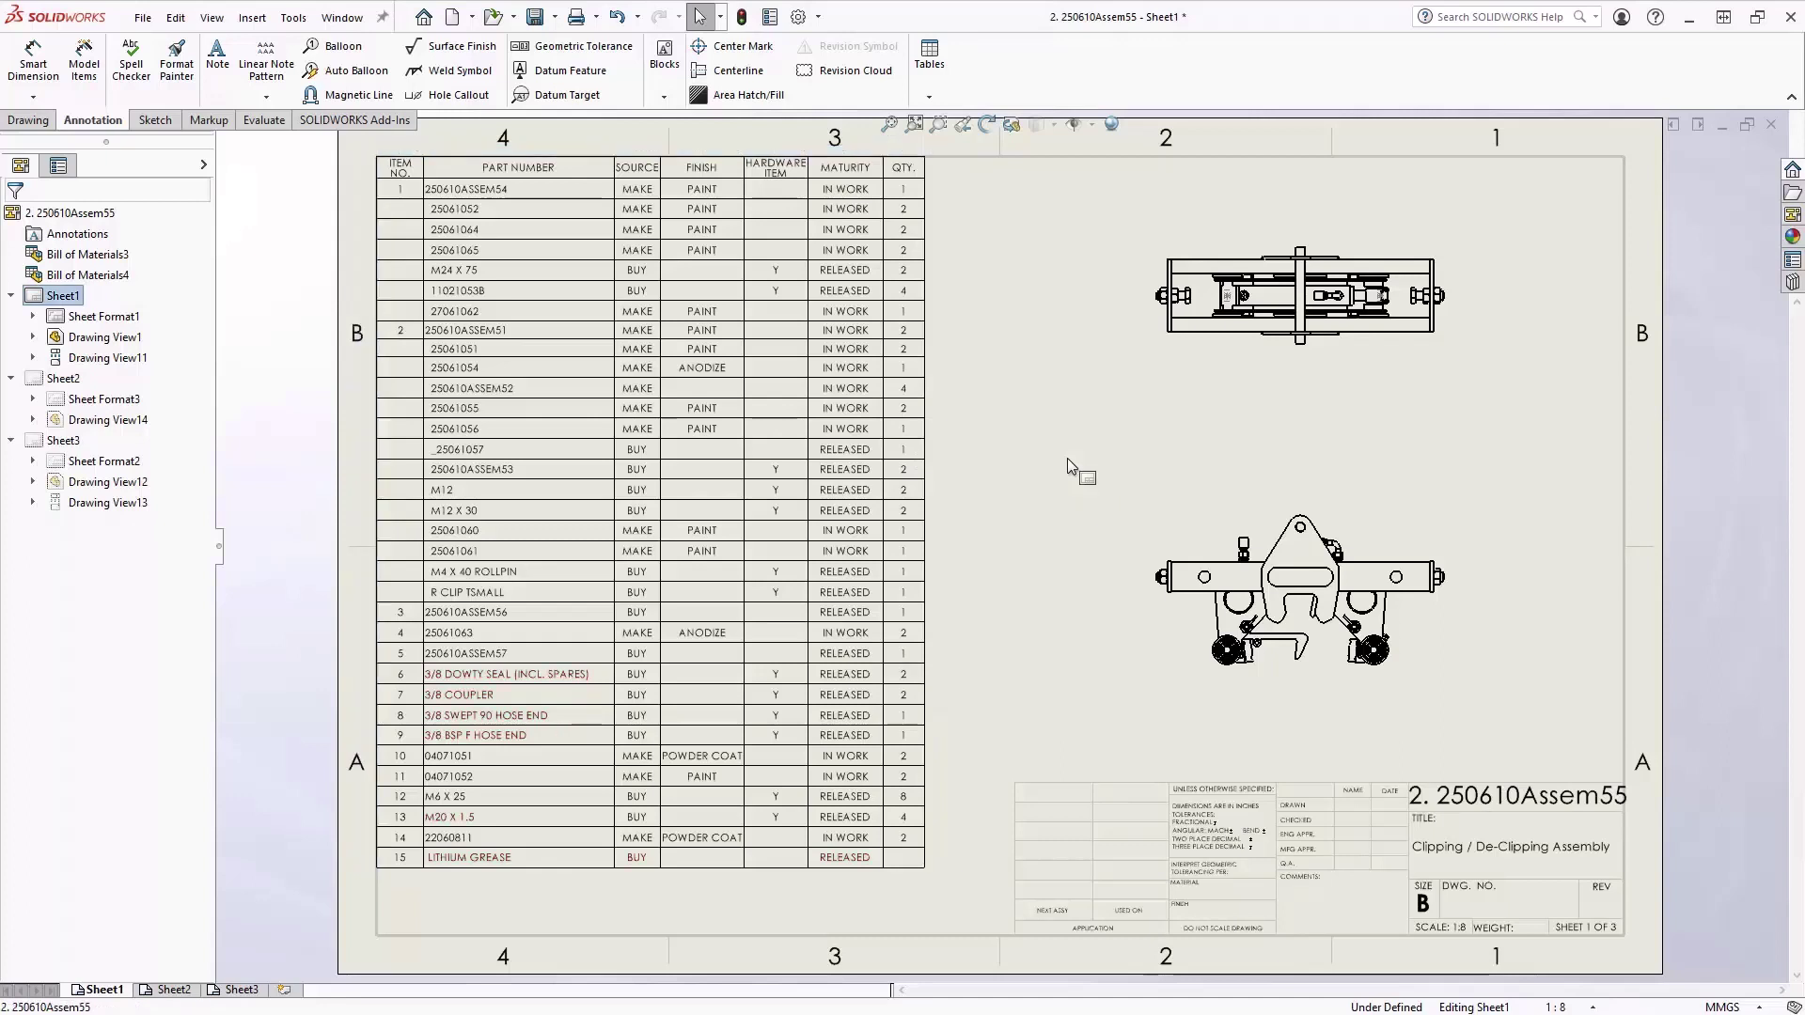
pyautogui.moveTo(1079, 459); pyautogui.dragTo(1143, 465, button='right')
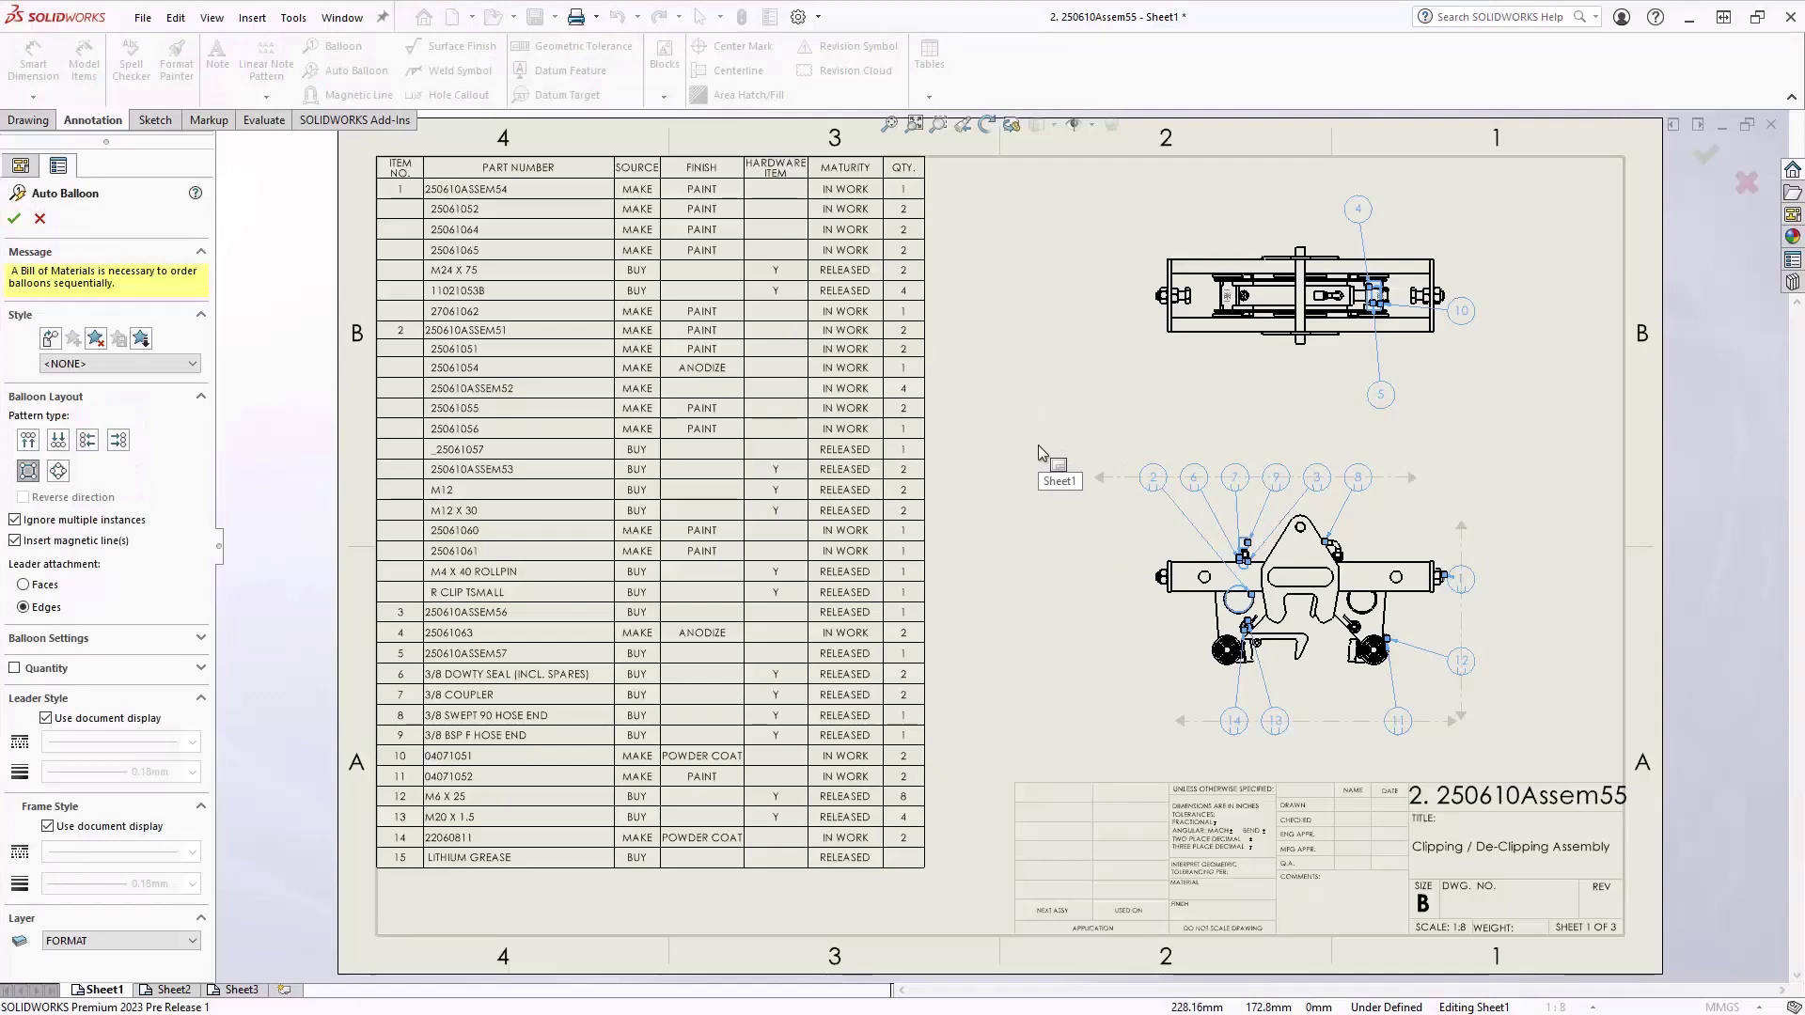
# Add quantity labels to the auto balloons and stretch the top and bottom balloon rows to re-space them
pyautogui.click(14, 669)
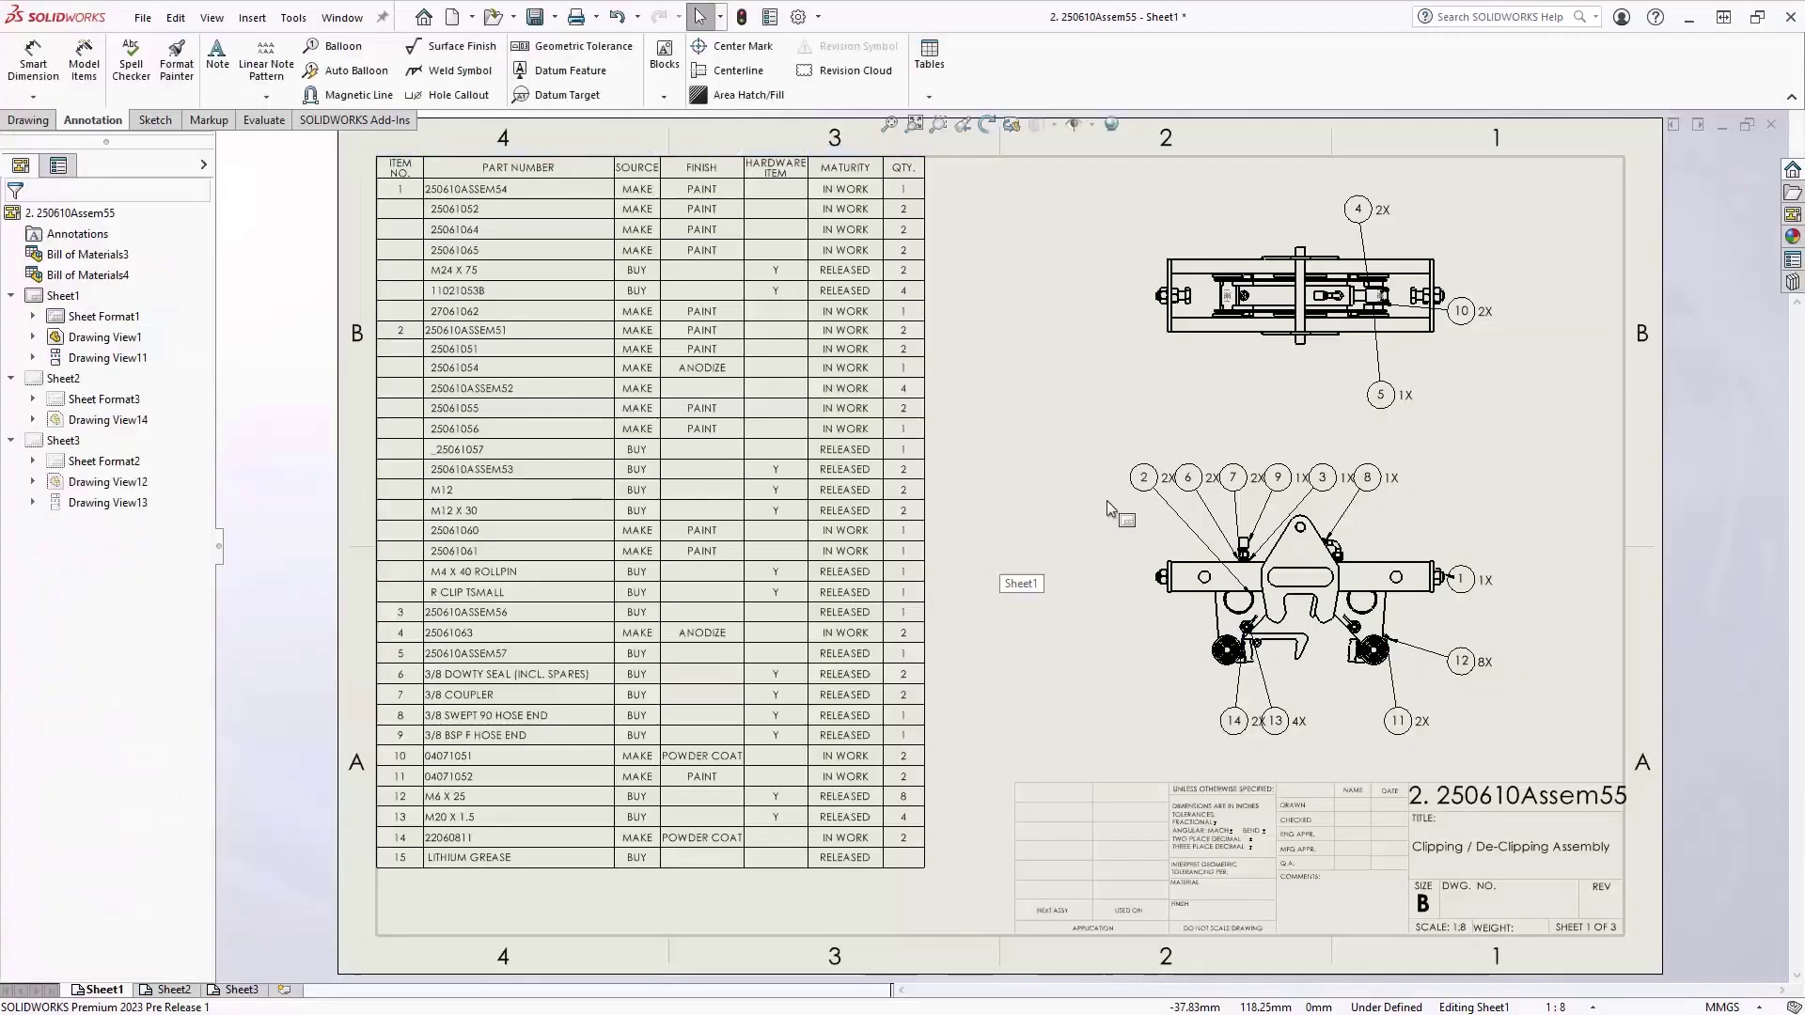
pyautogui.moveTo(1144, 481); pyautogui.dragTo(983, 482)
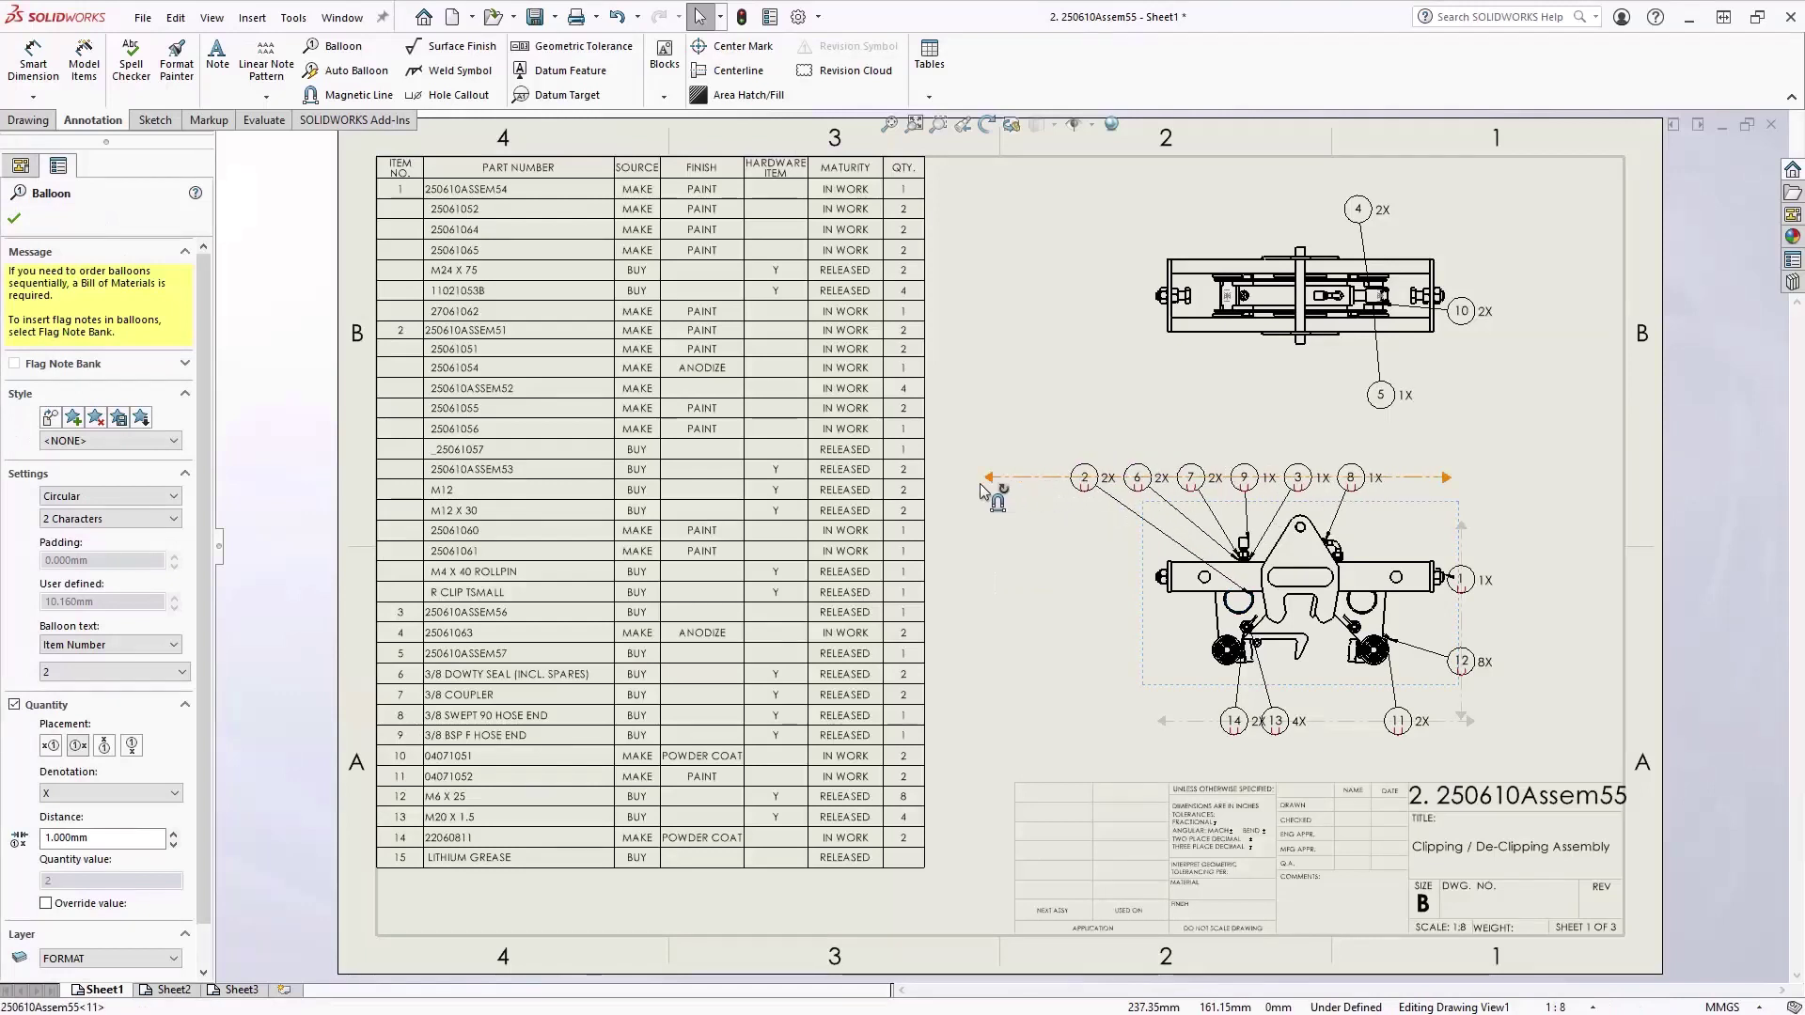
pyautogui.moveTo(1447, 477); pyautogui.dragTo(1608, 478)
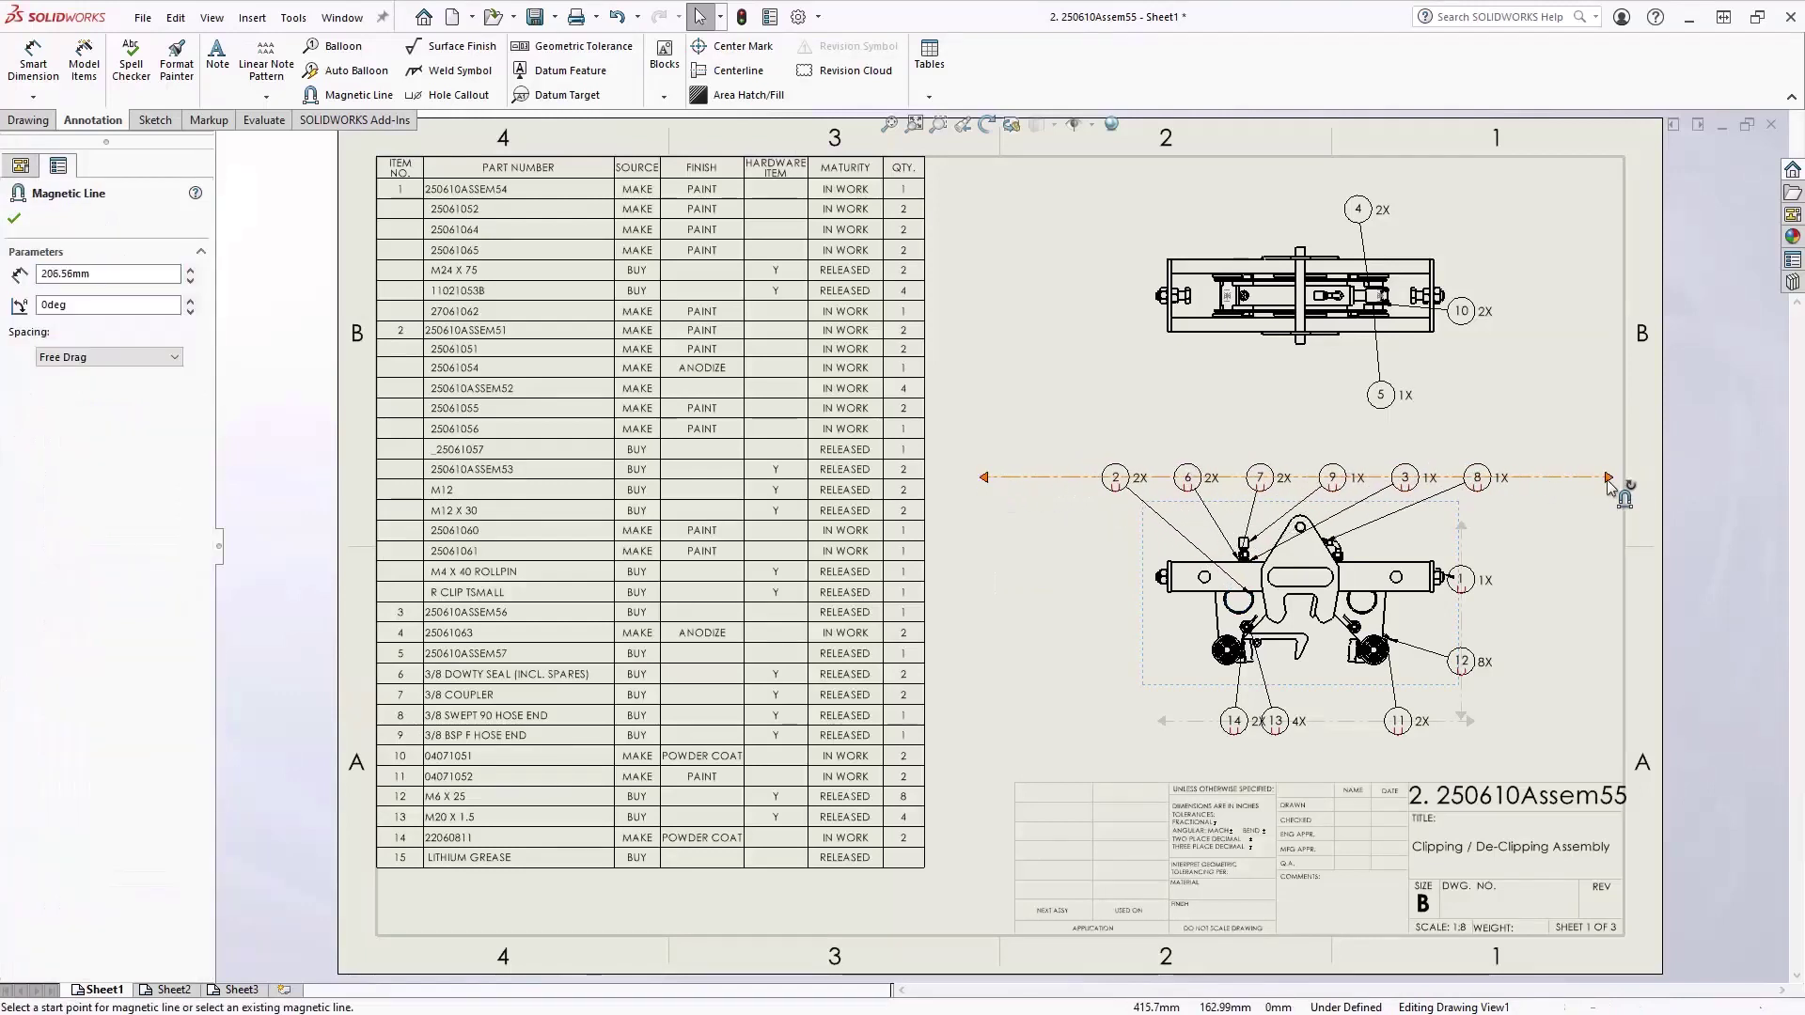
pyautogui.moveTo(1463, 563); pyautogui.dragTo(1533, 564)
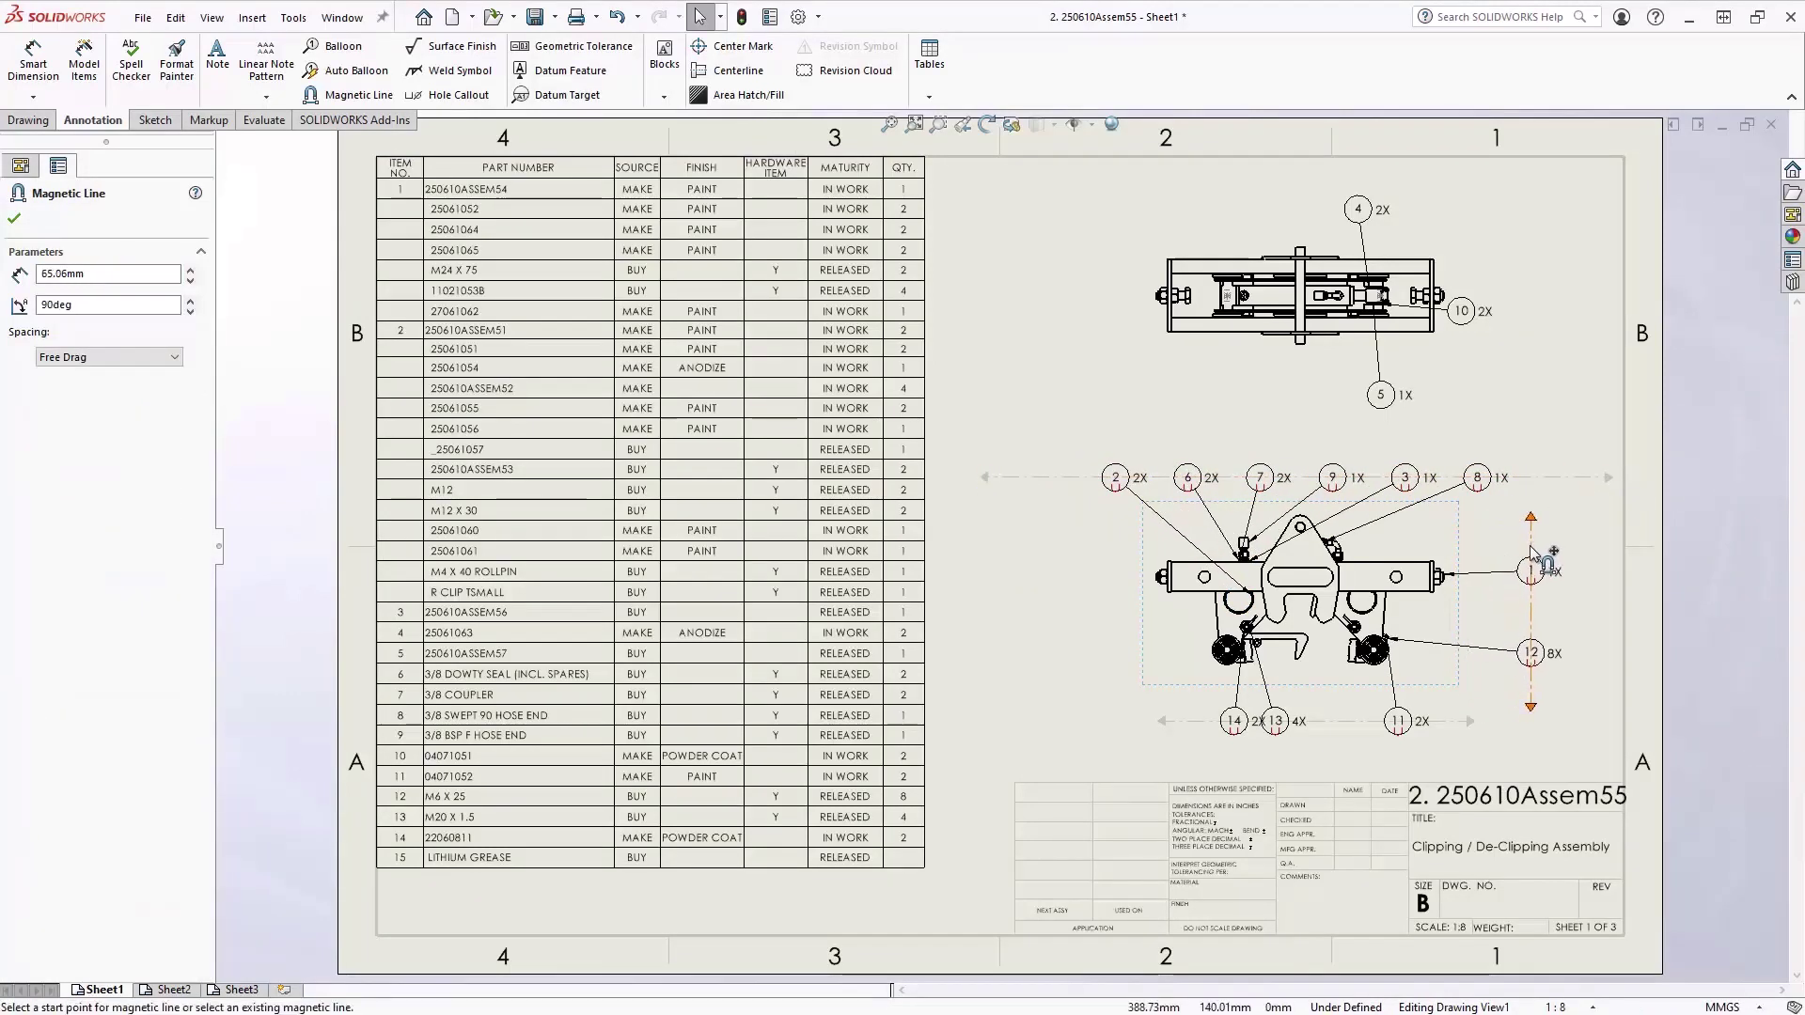
pyautogui.moveTo(1473, 724); pyautogui.dragTo(1580, 722)
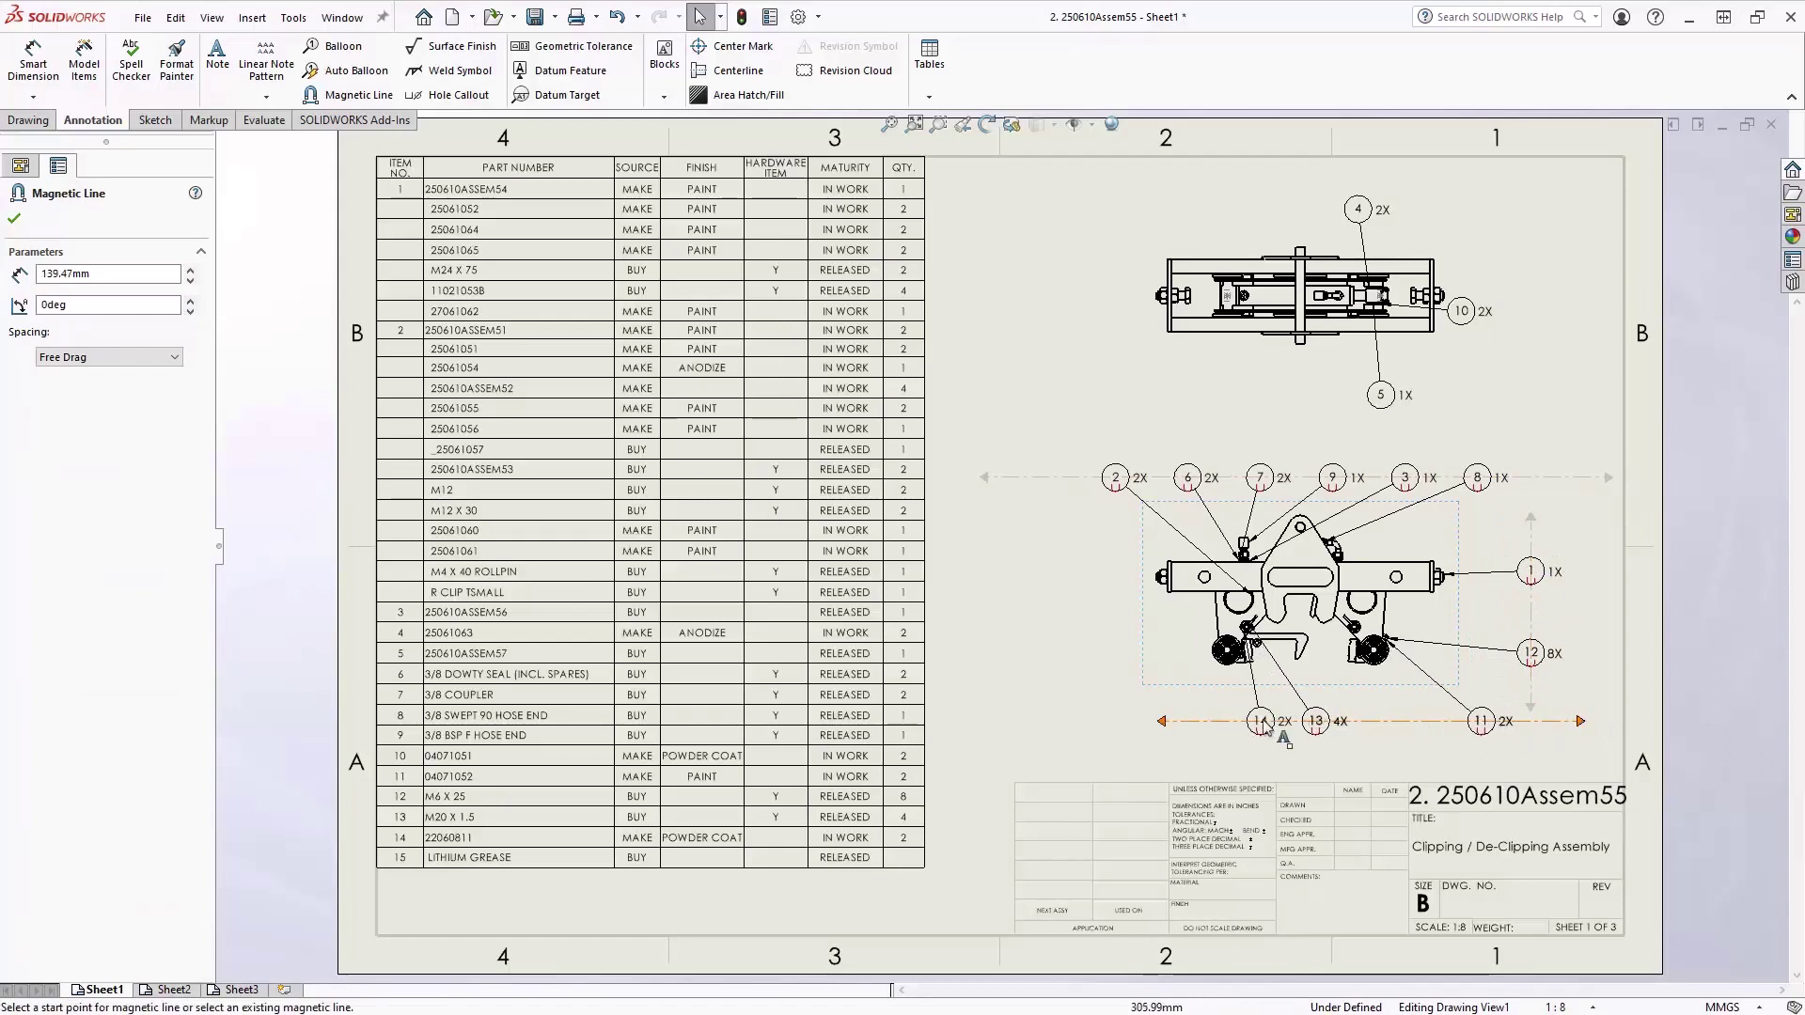
pyautogui.moveTo(1160, 722); pyautogui.dragTo(1019, 715)
pyautogui.press('Escape')
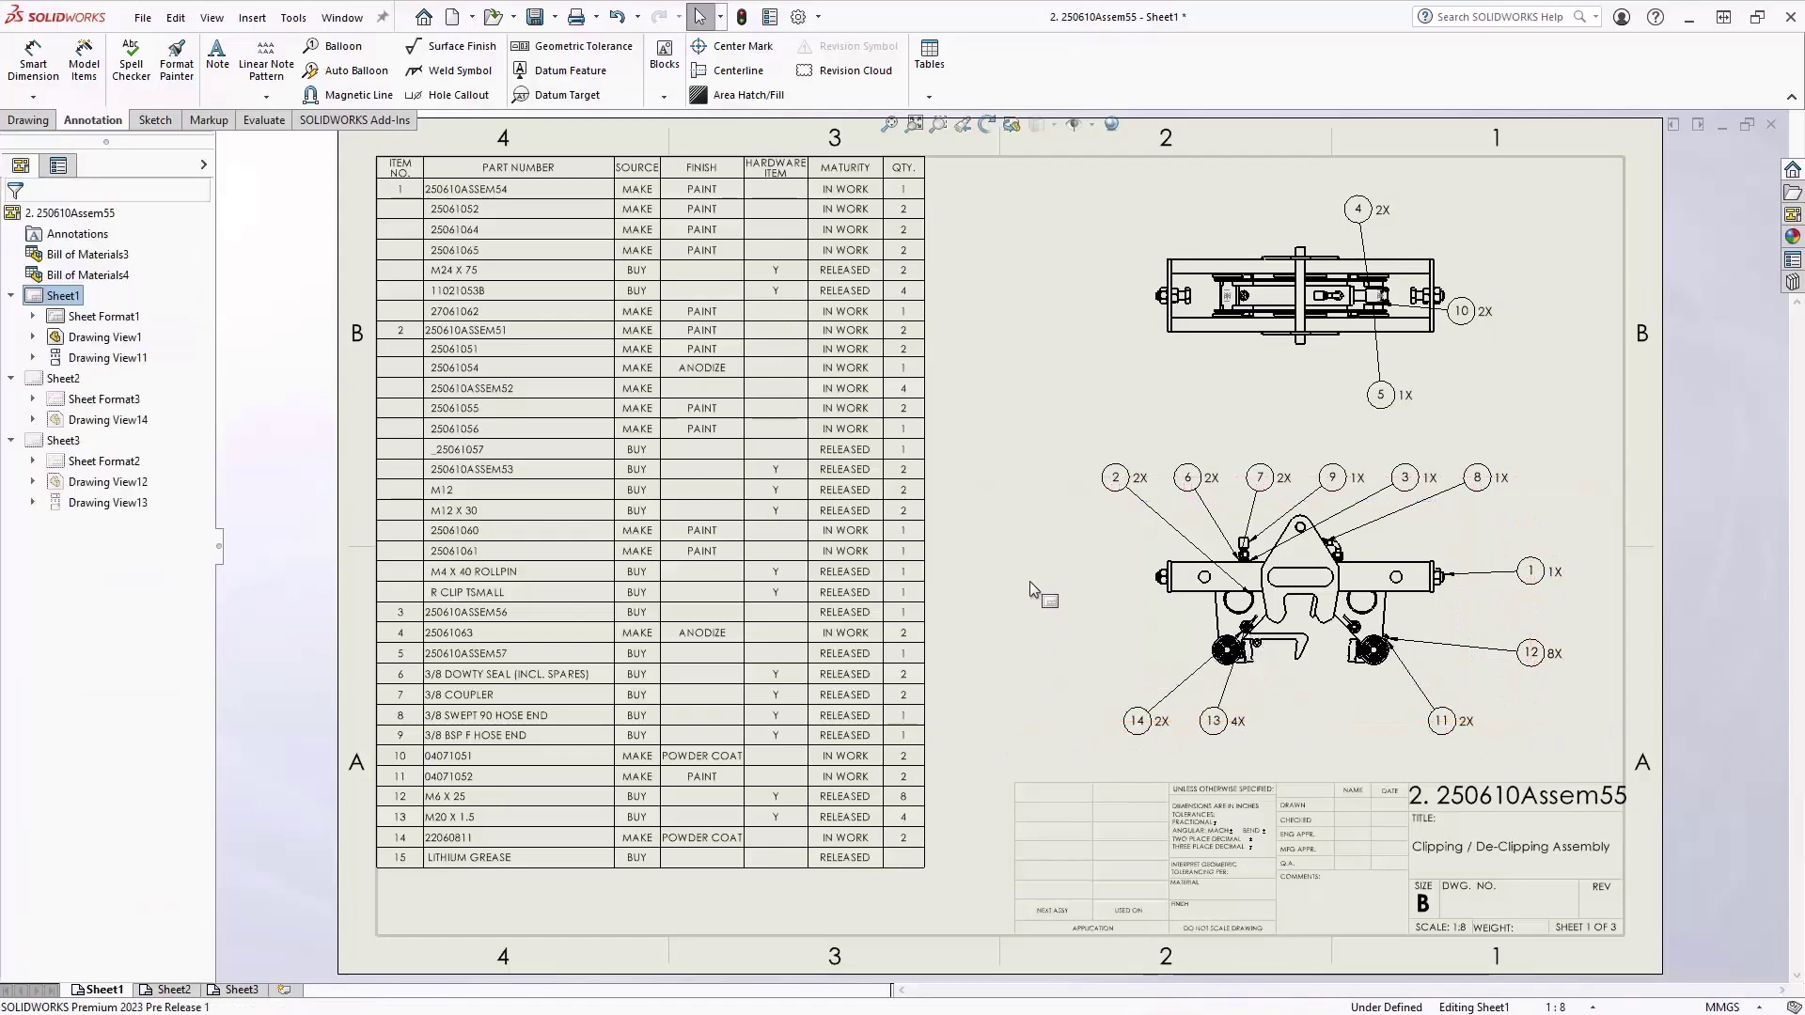
# Remove the 1X quantity labels from balloons 5, 9, 3 and 1
pyautogui.click(1380, 395)
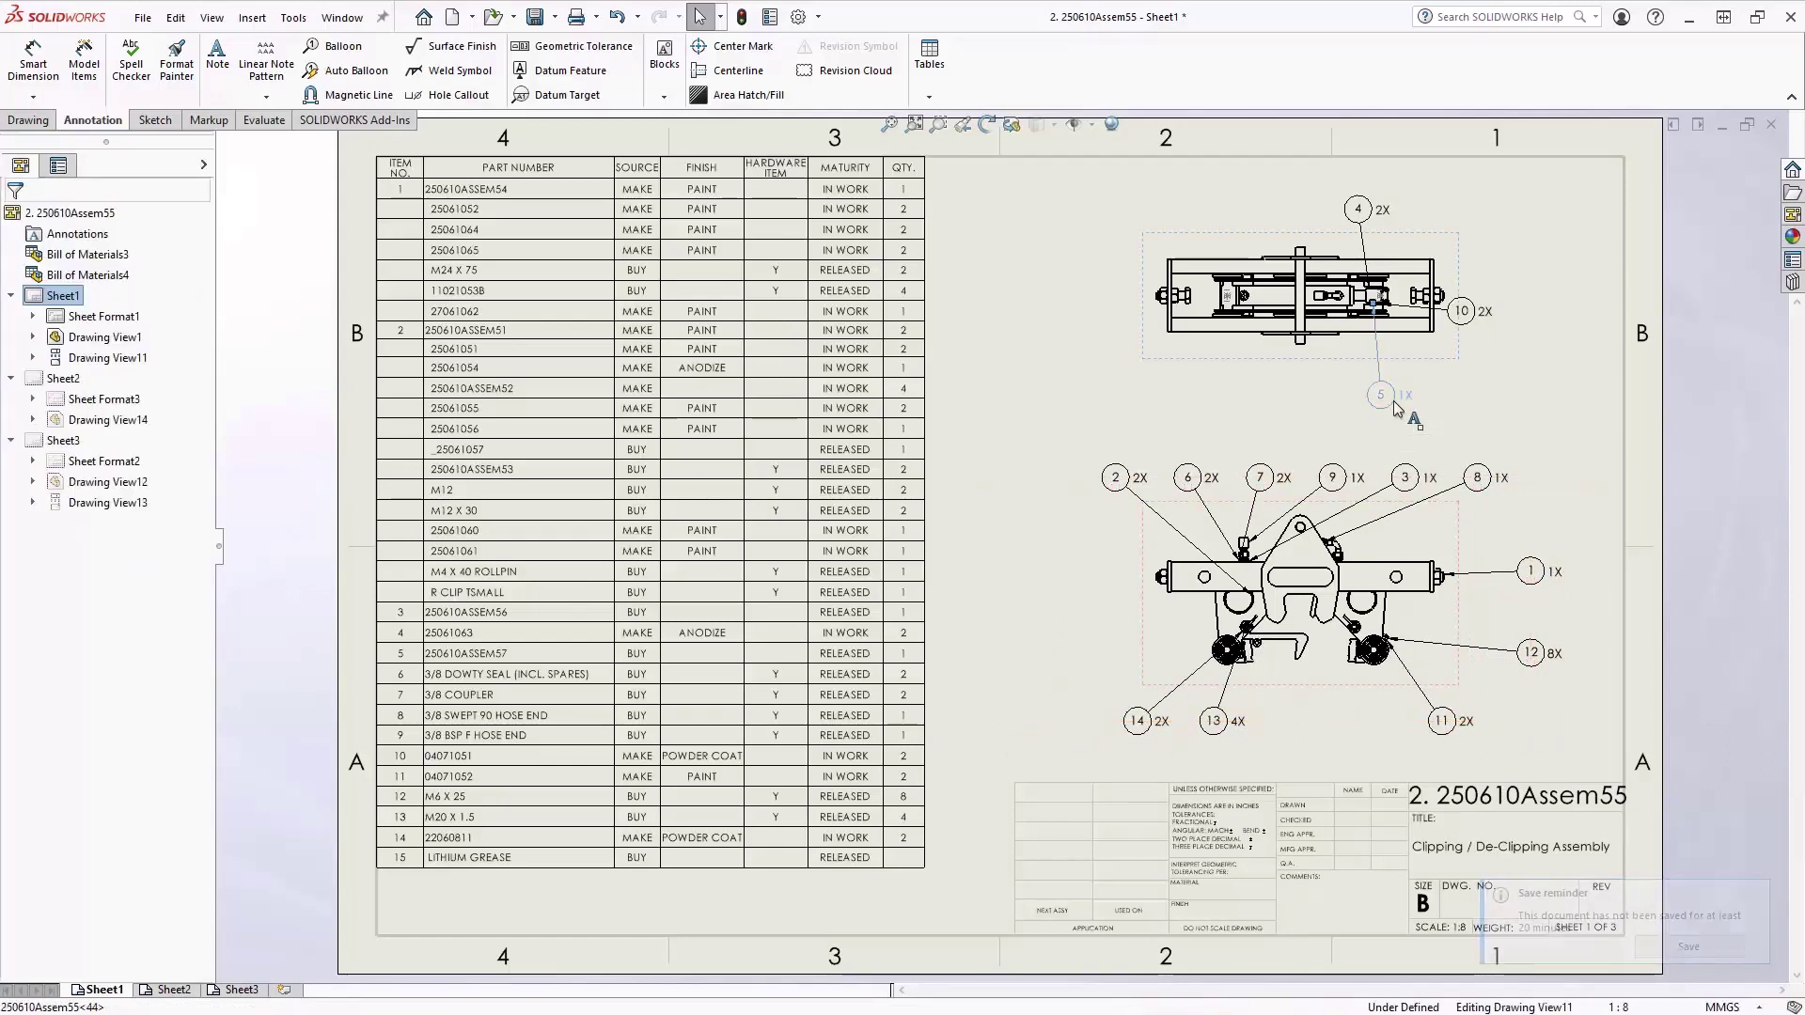
pyautogui.keyDown('ctrl'); pyautogui.click(1332, 478); pyautogui.keyUp('ctrl')
pyautogui.keyDown('ctrl'); pyautogui.click(1403, 480); pyautogui.keyUp('ctrl')
pyautogui.keyDown('ctrl'); pyautogui.click(1531, 570); pyautogui.keyUp('ctrl')
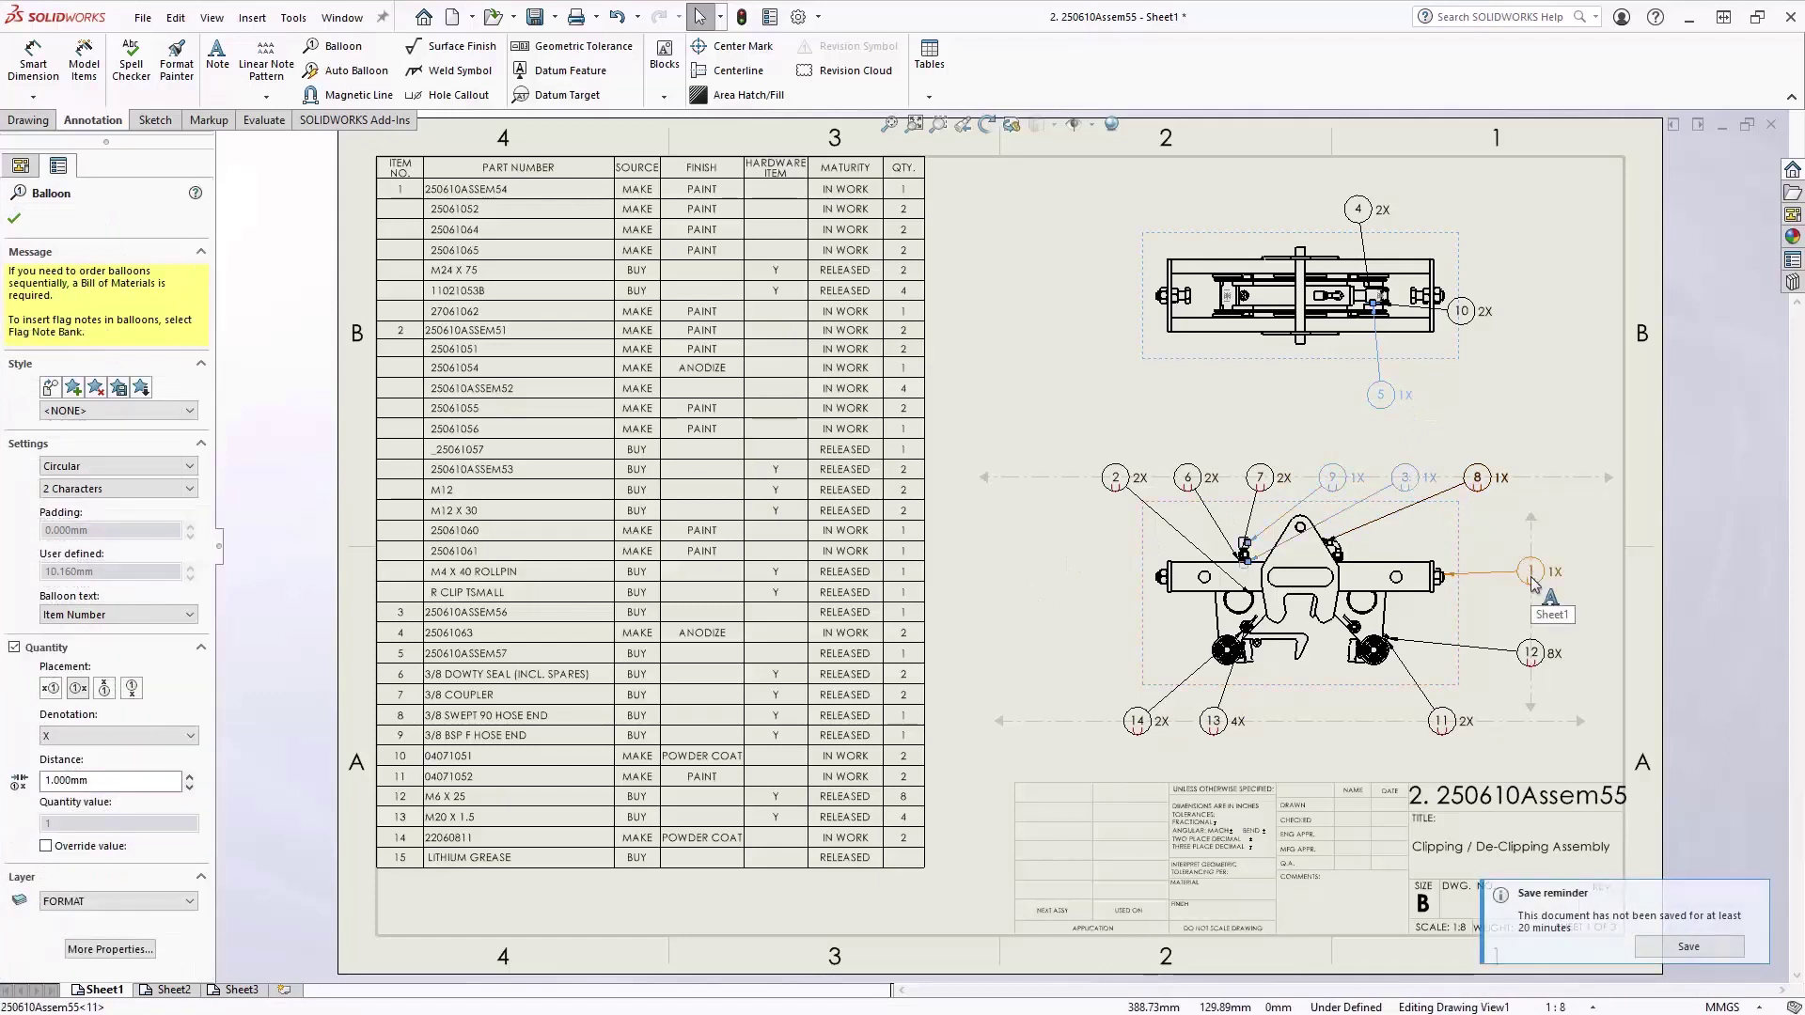
pyautogui.click(15, 647)
pyautogui.click(1058, 397)
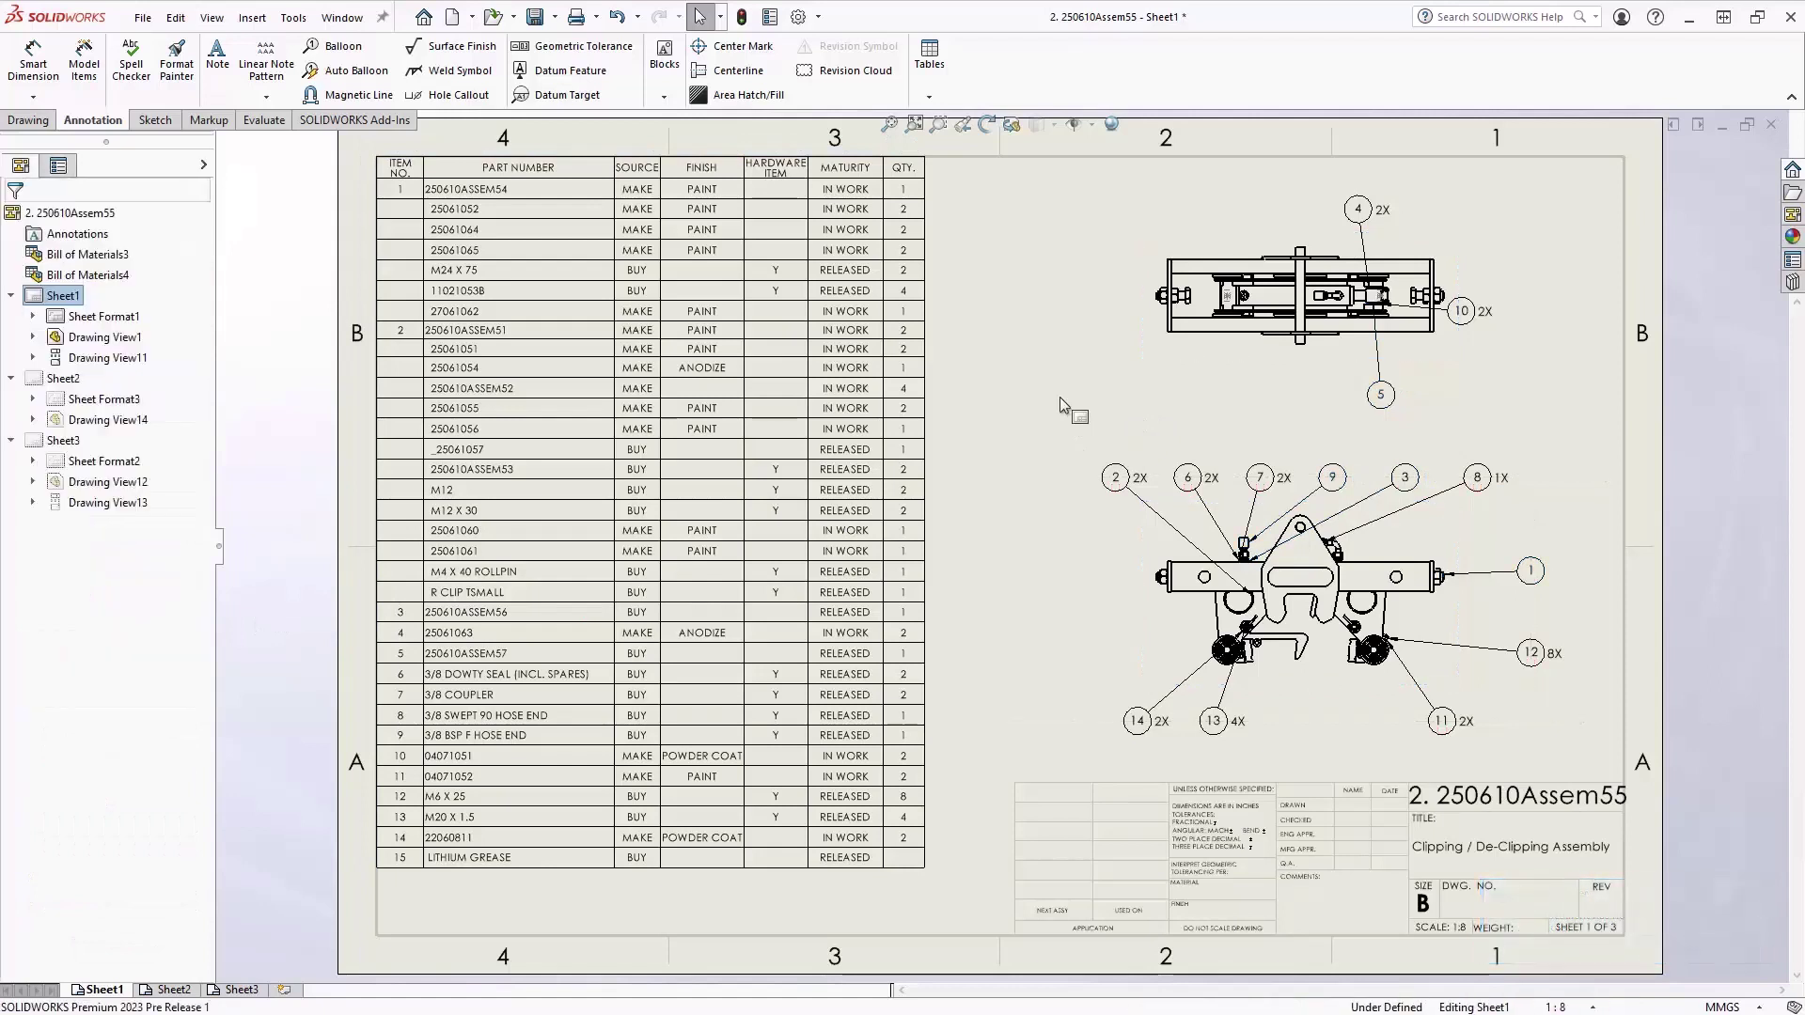
# Switch to Sheet2 and zoom into the upper part of the Purchasing BOM
pyautogui.click(666, 673)
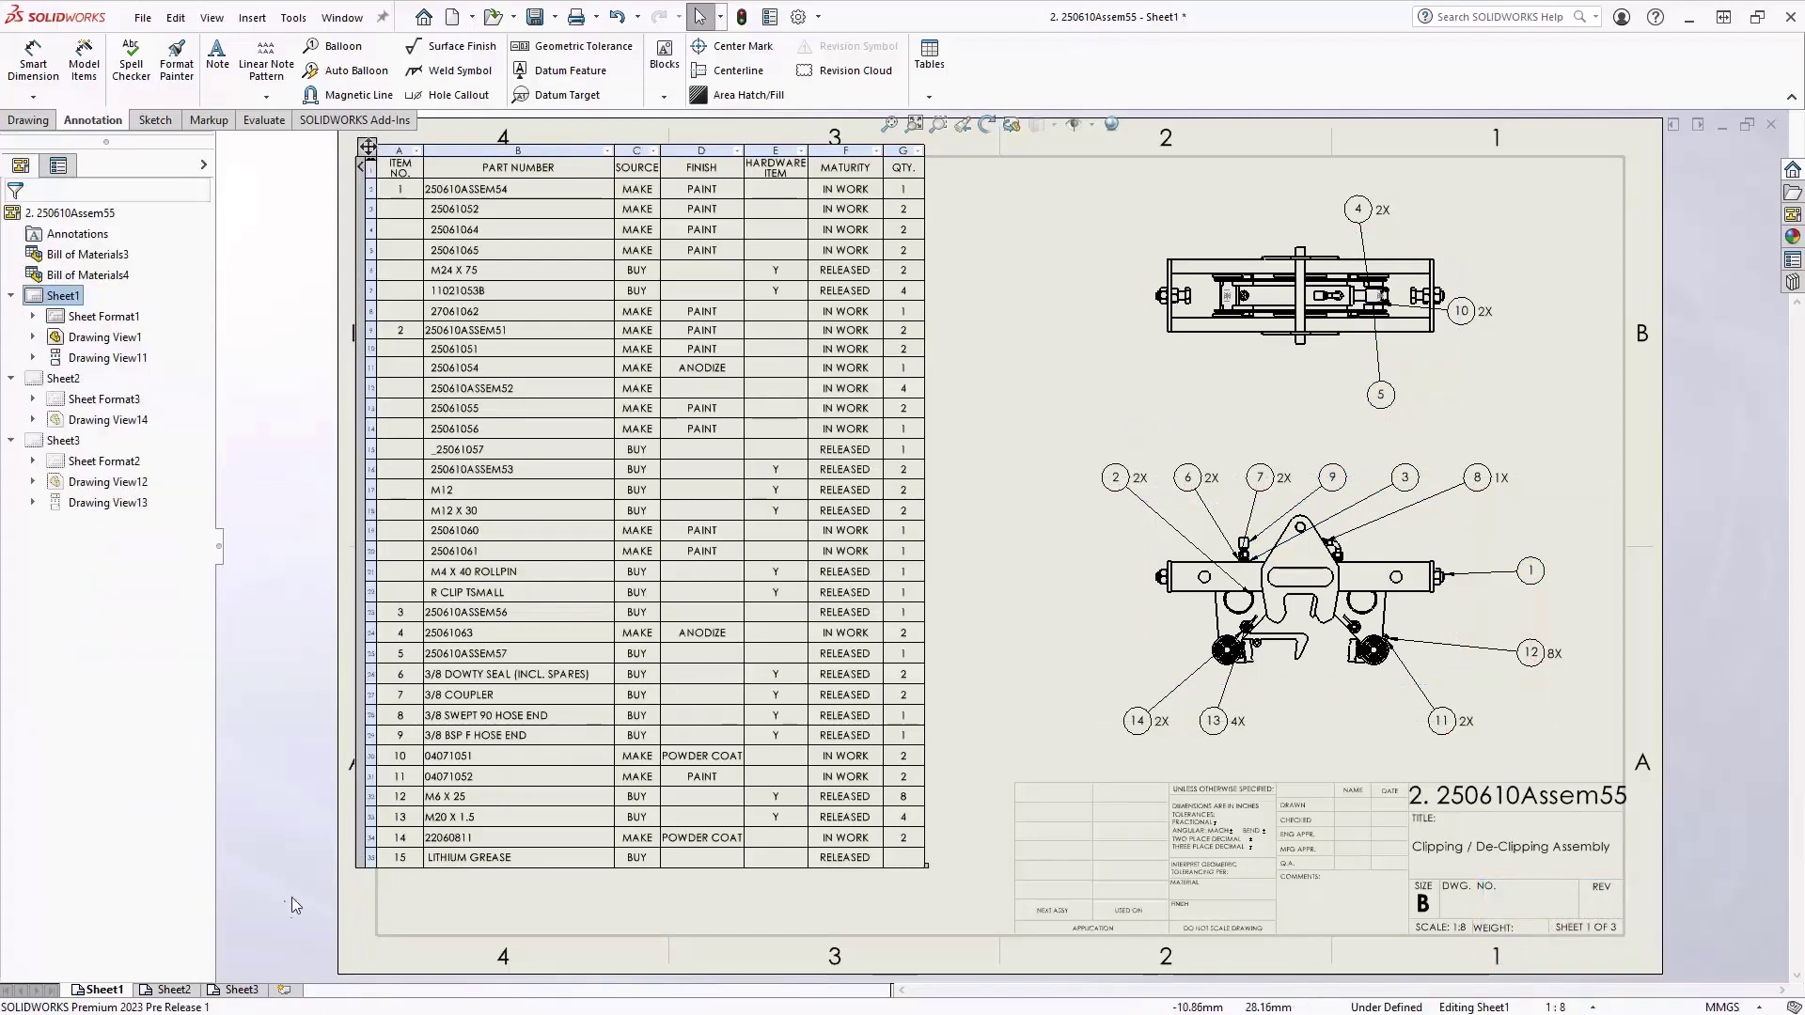
pyautogui.click(191, 993)
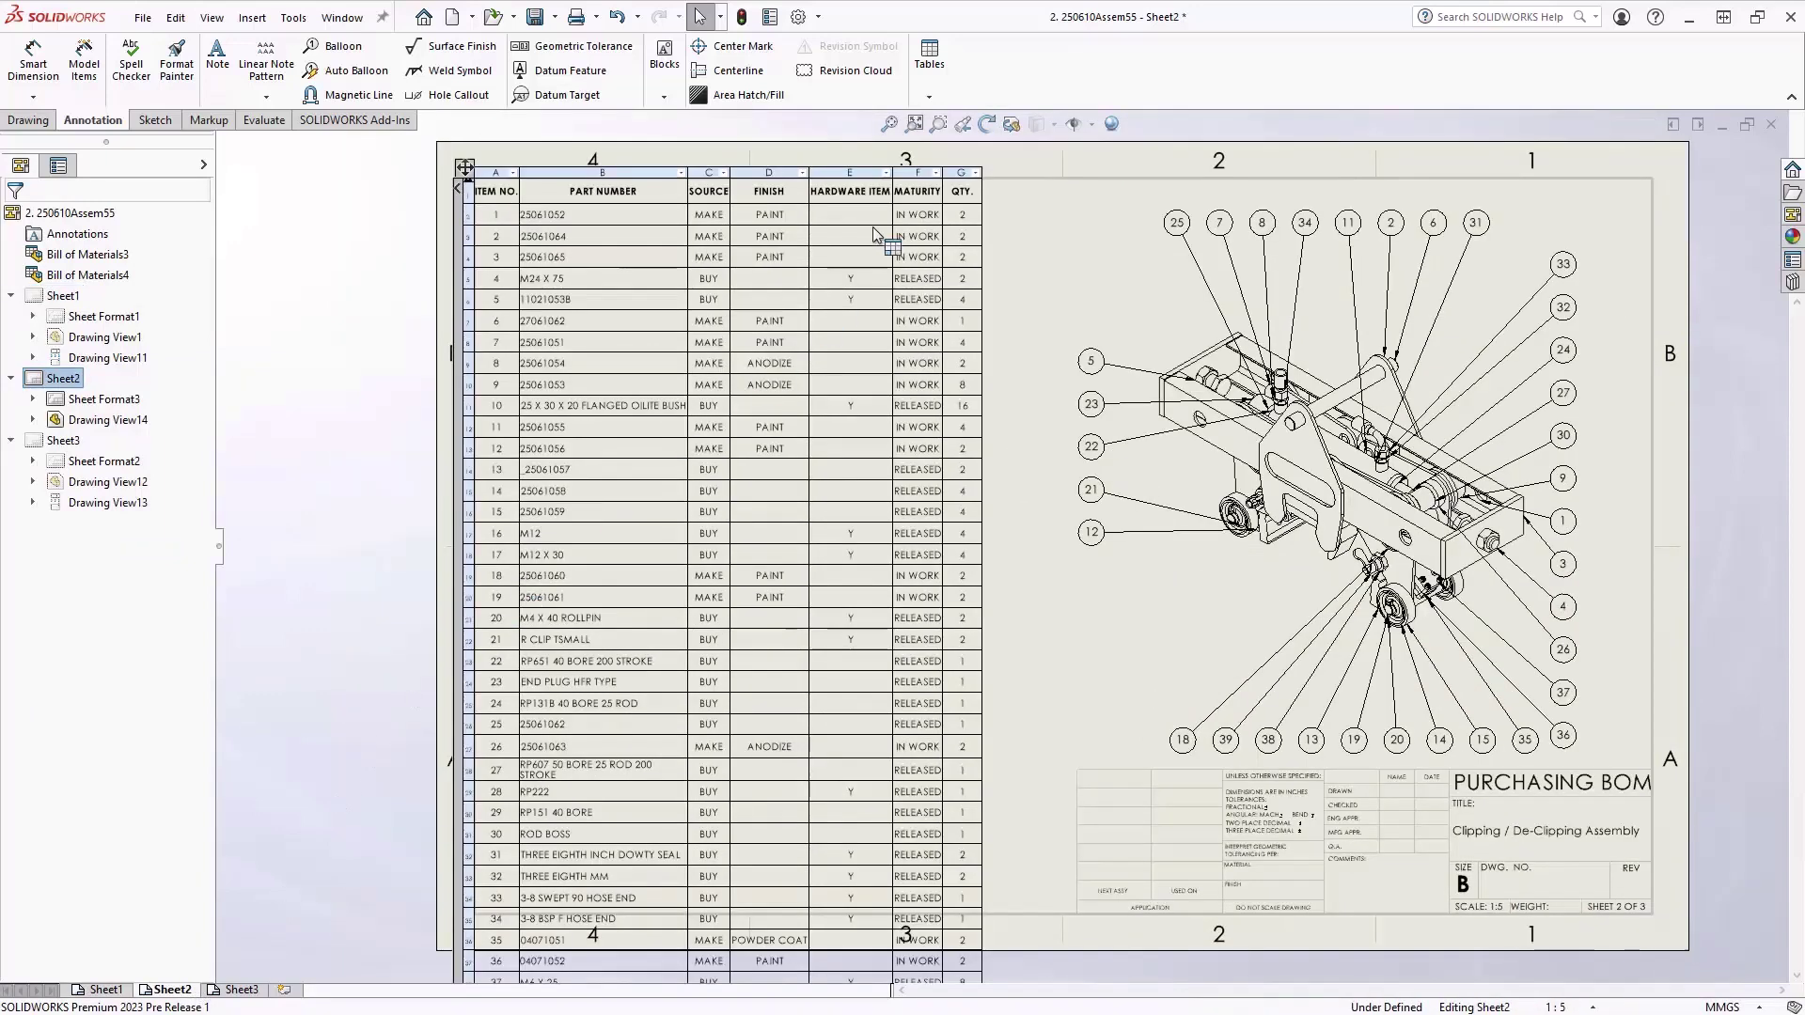
pyautogui.click(937, 124)
pyautogui.moveTo(458, 141); pyautogui.dragTo(1049, 596)
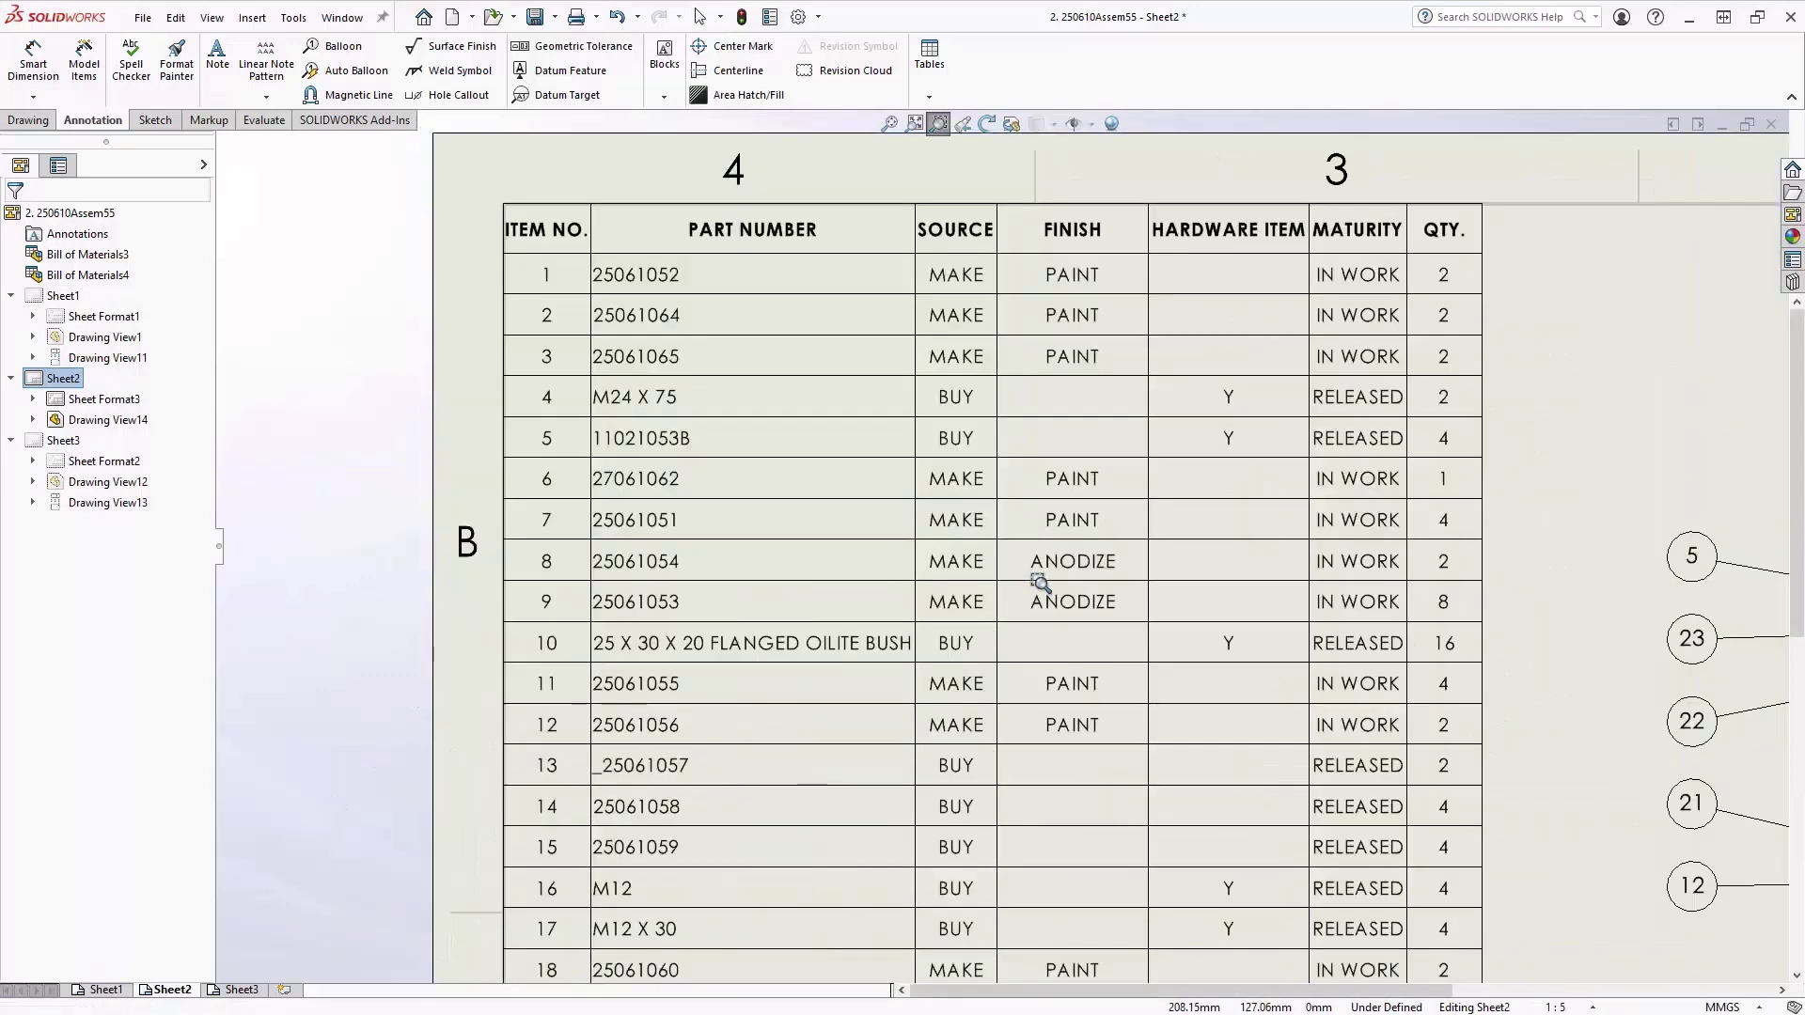
pyautogui.press('Escape')
pyautogui.click(1039, 582)
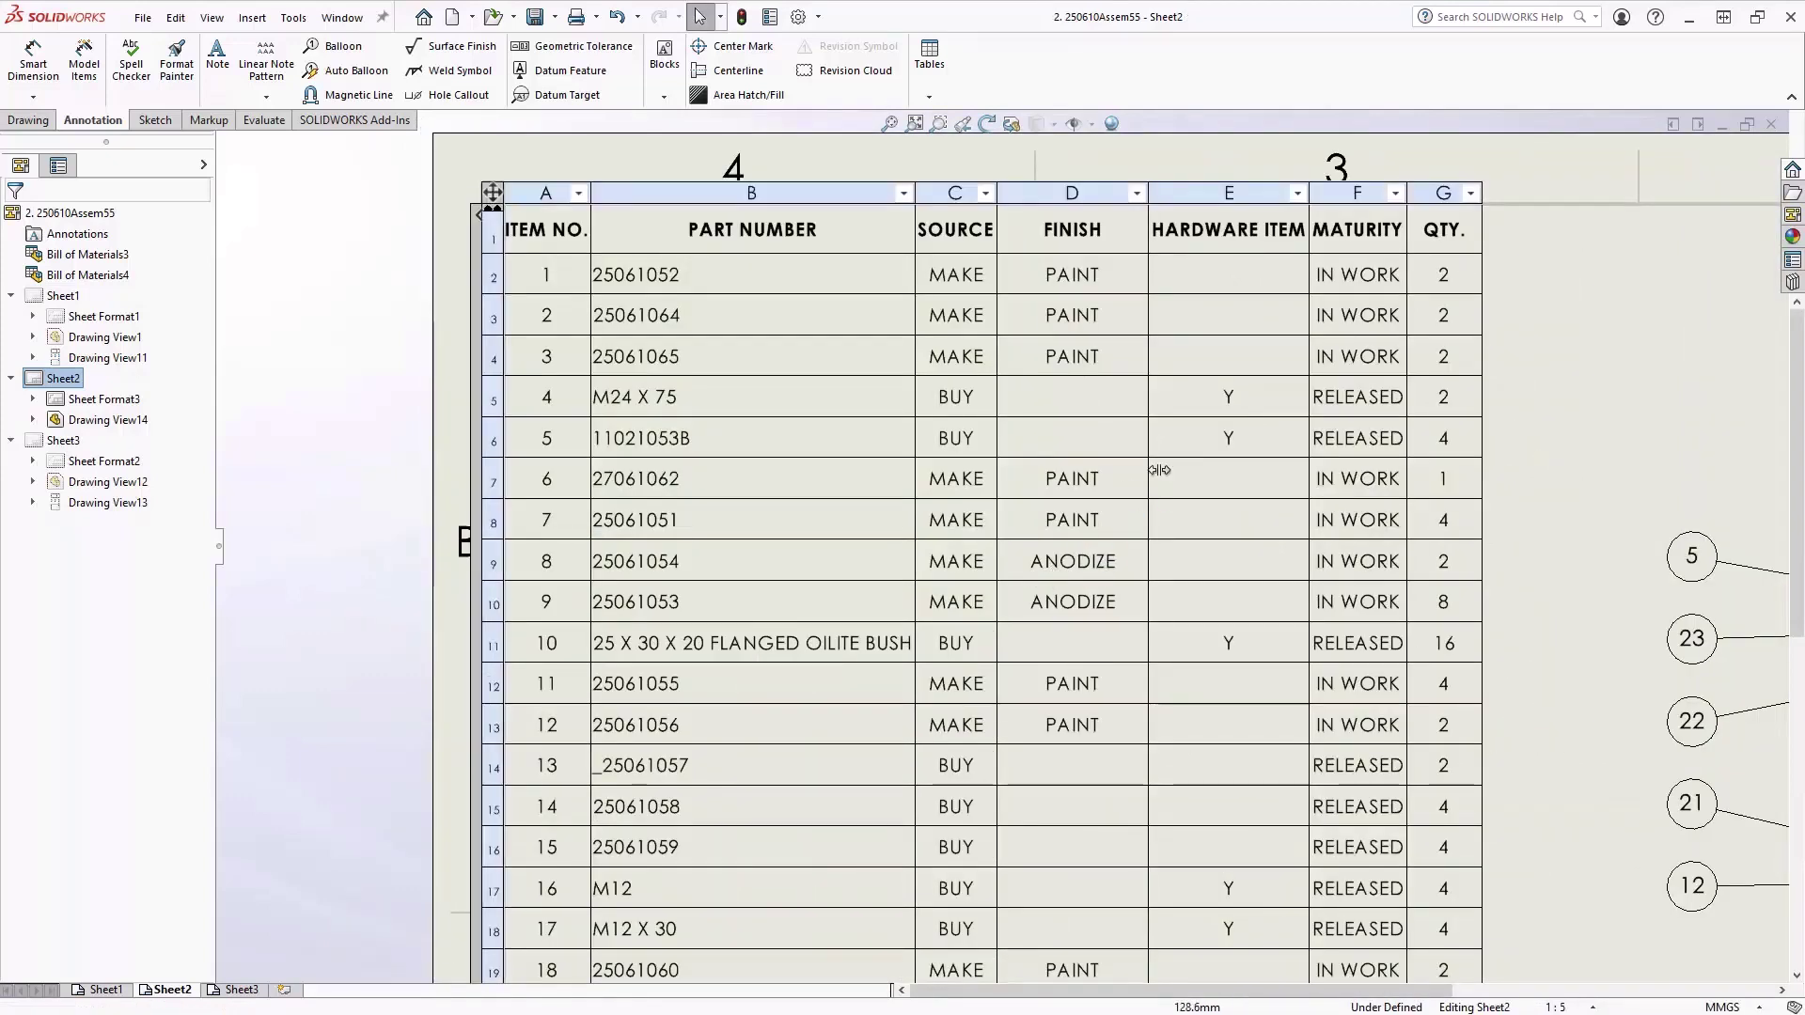
pyautogui.click(1395, 192)
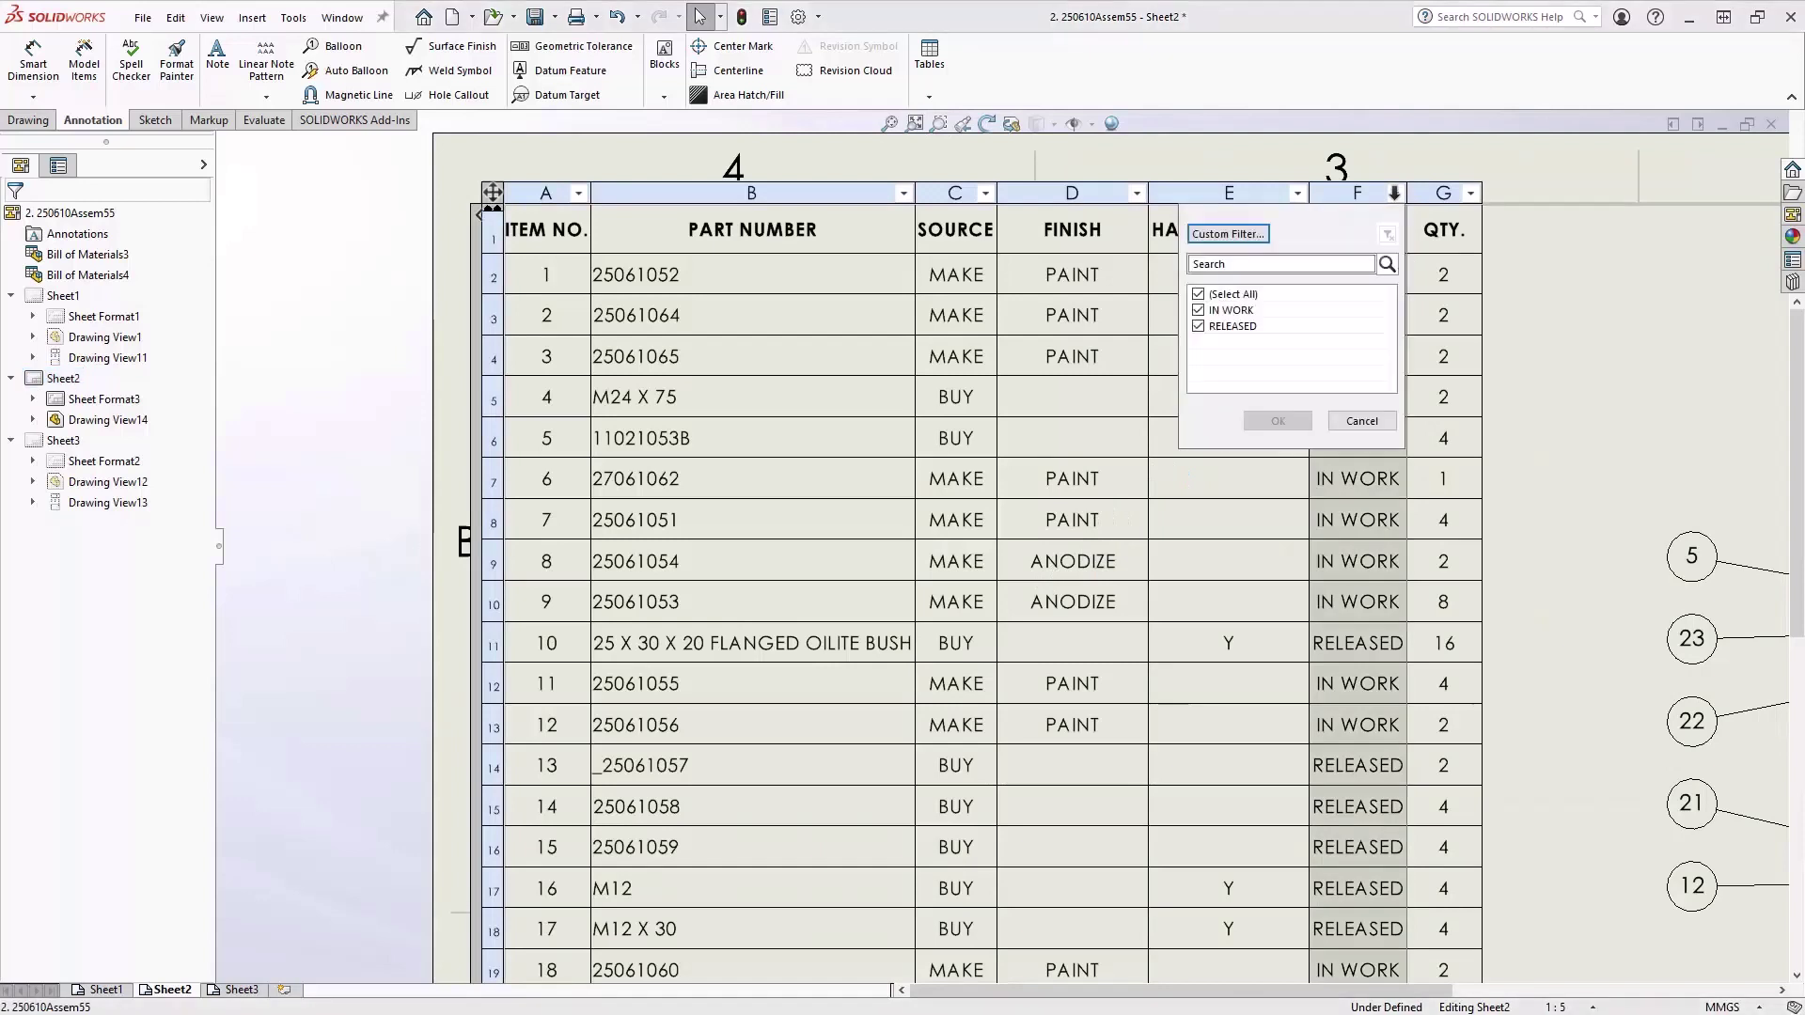
pyautogui.click(1198, 326)
pyautogui.click(1278, 420)
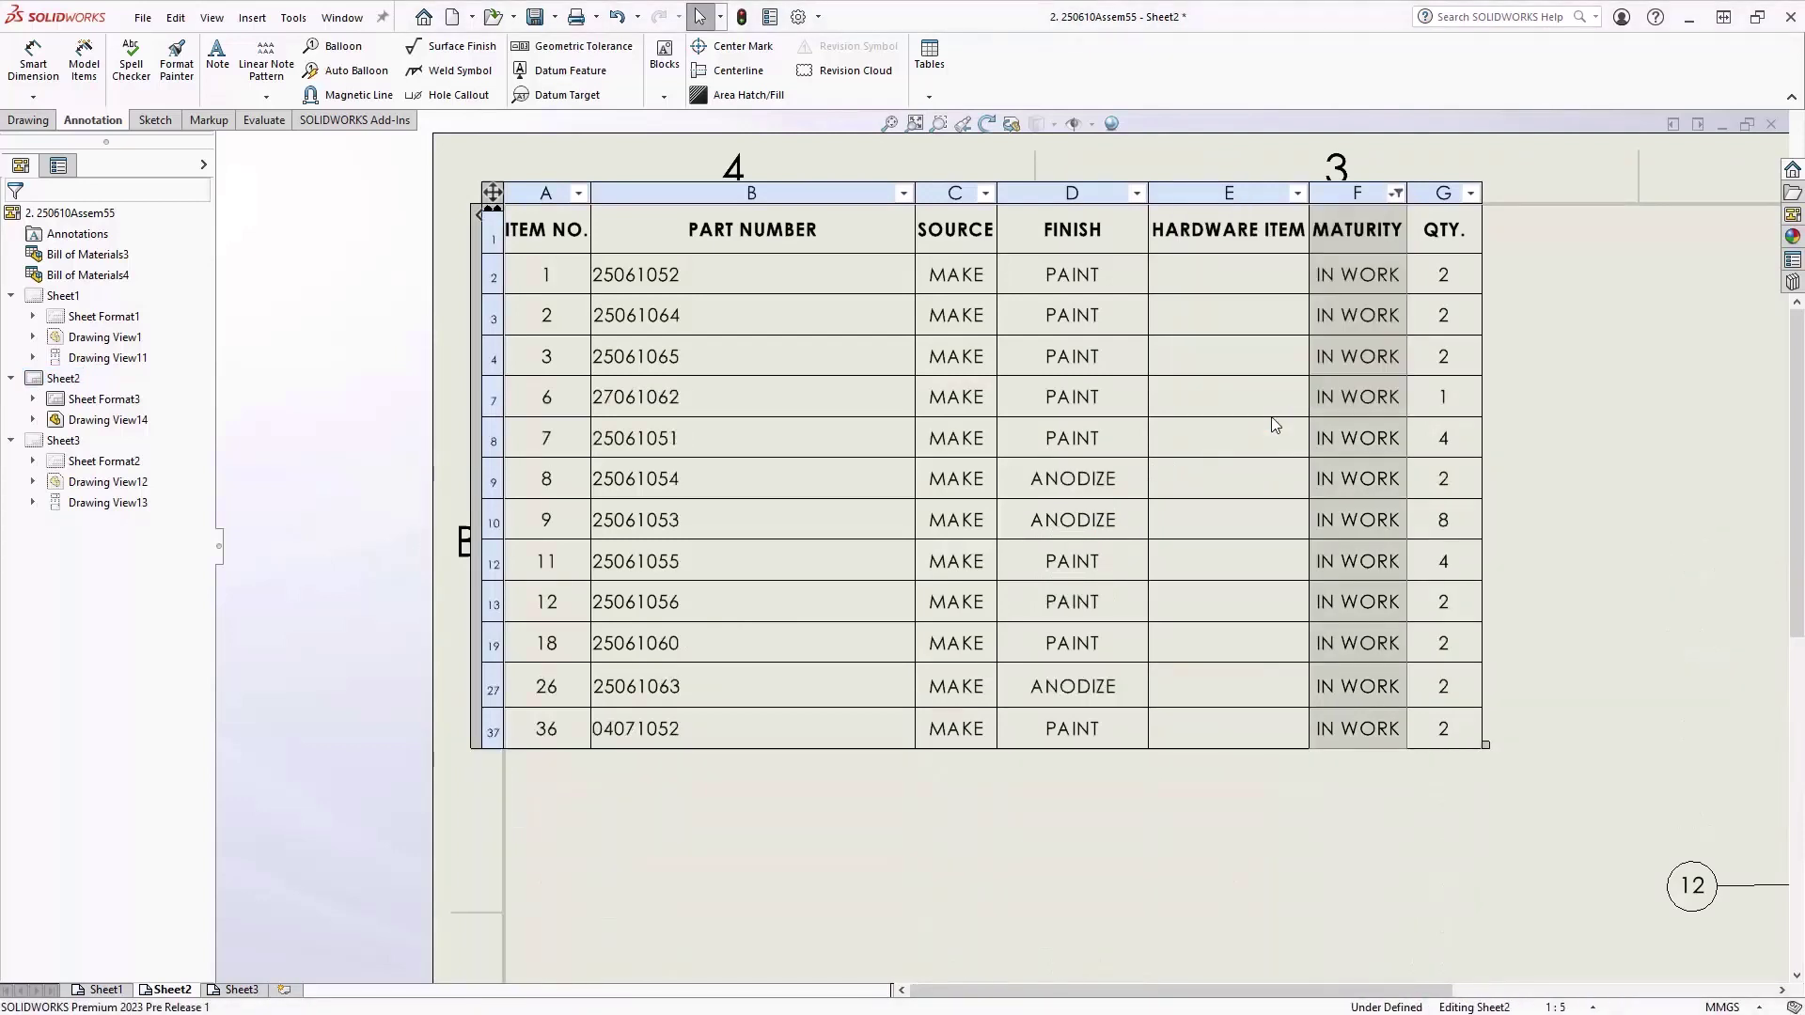
pyautogui.click(1400, 195)
pyautogui.click(1388, 235)
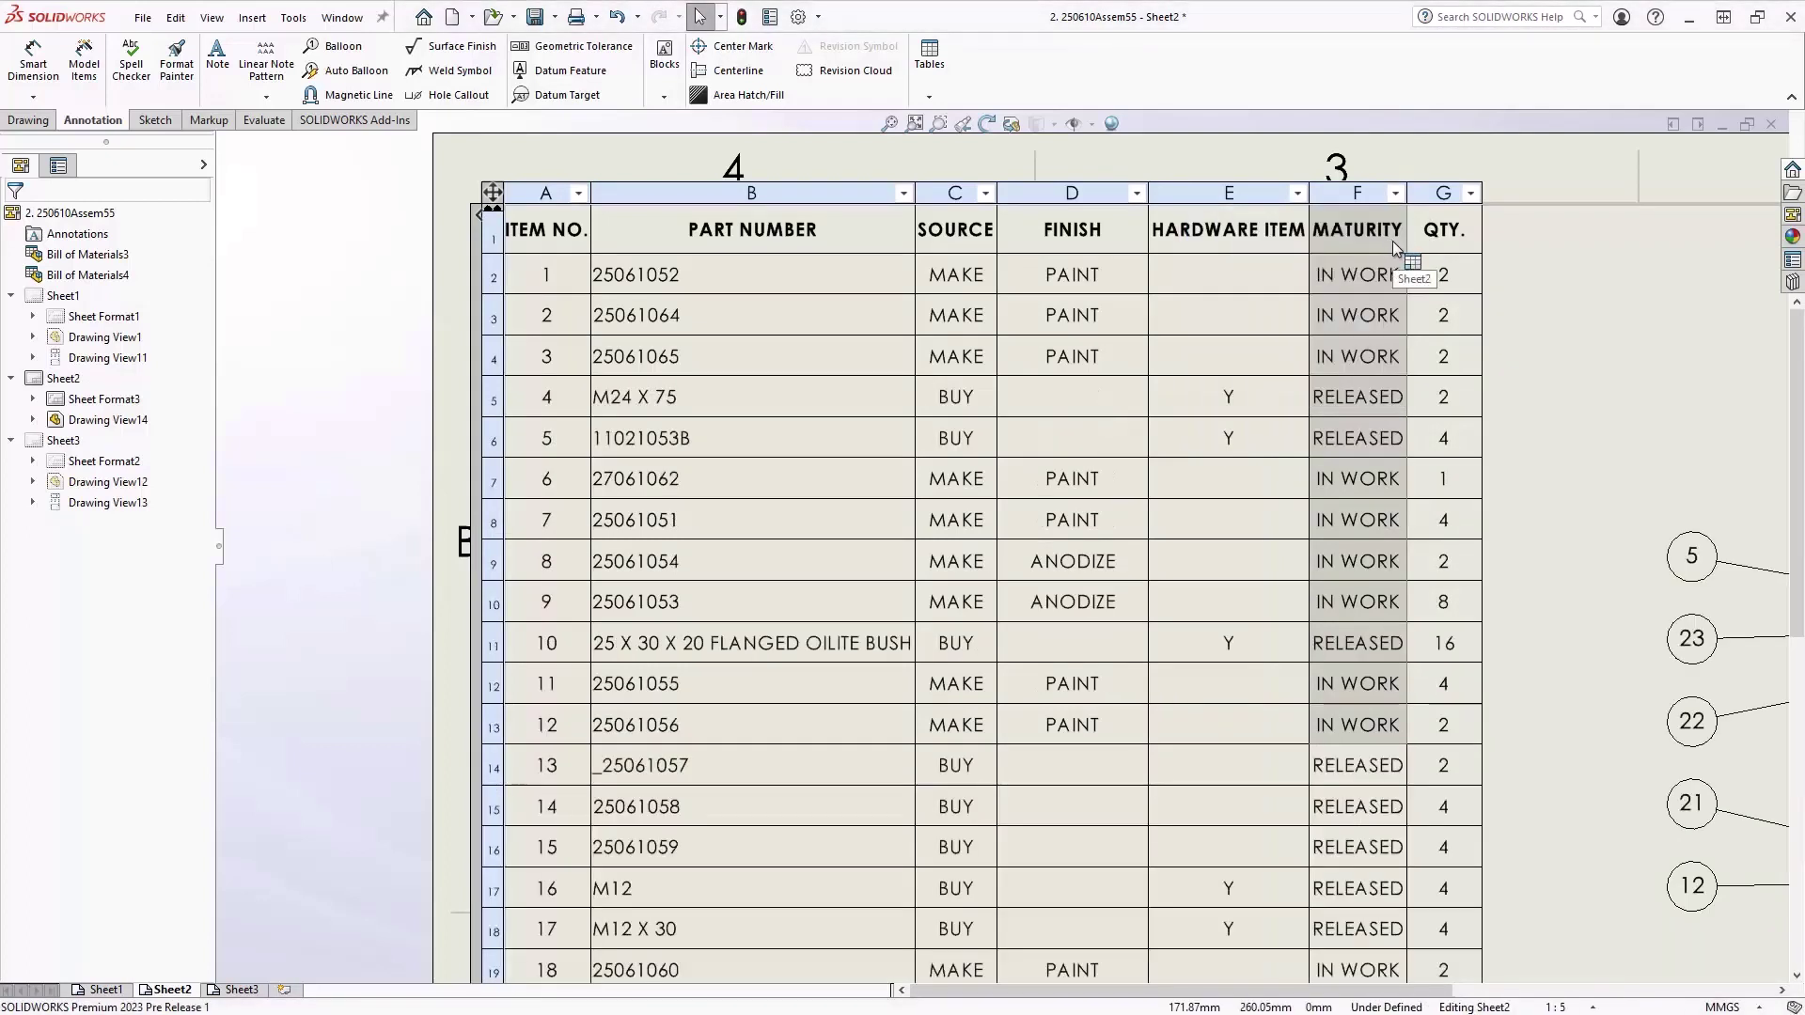
# Apply a Begins With 250 custom filter to the PART NUMBER column
pyautogui.click(904, 193)
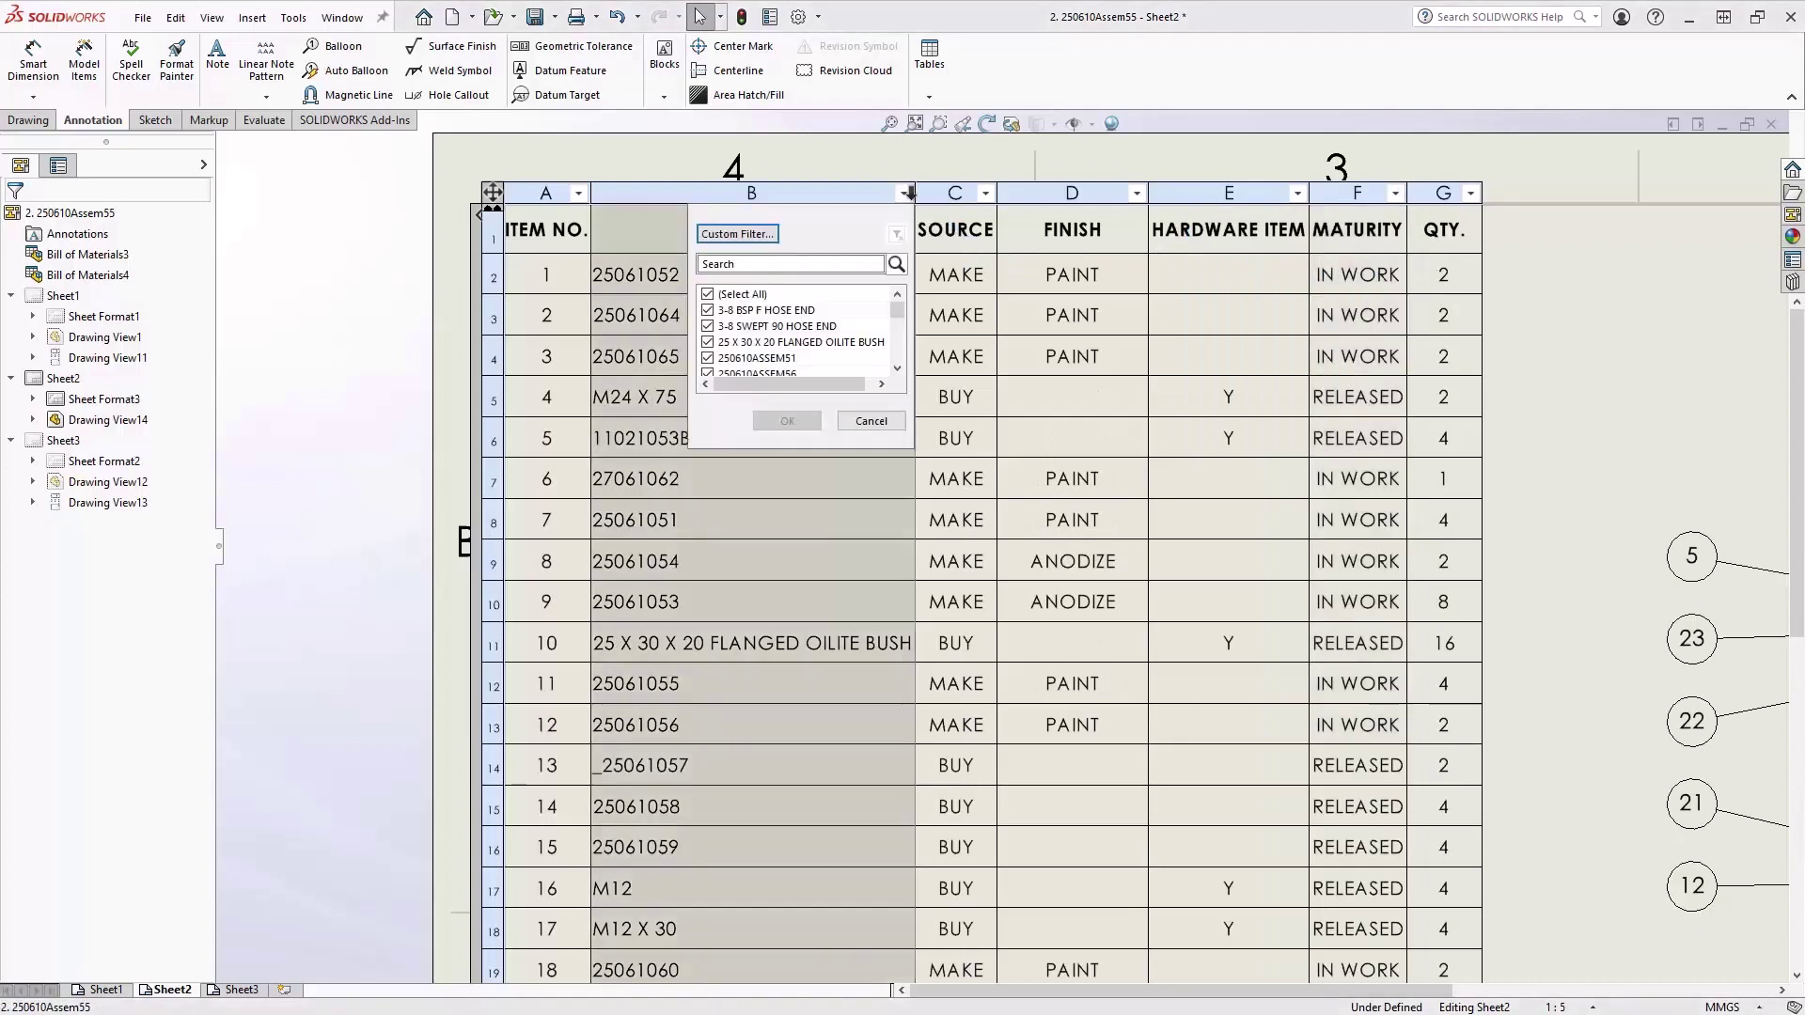
pyautogui.click(830, 264)
pyautogui.write('250')
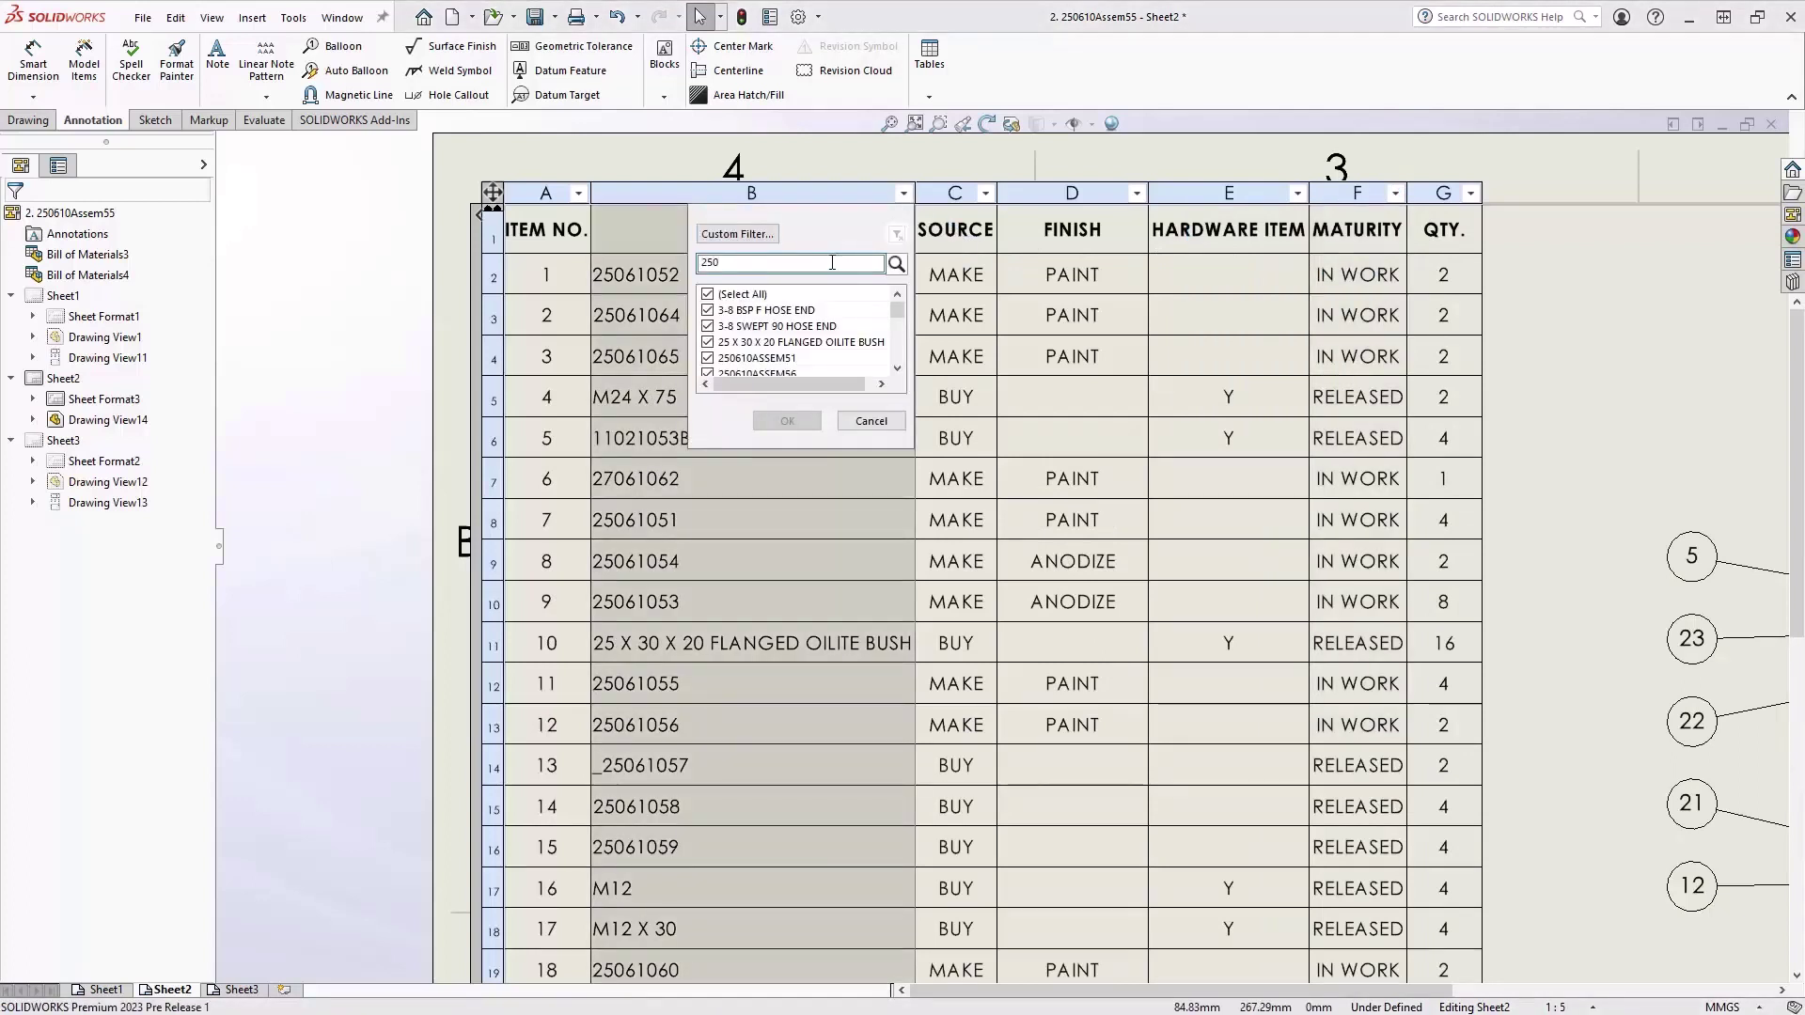
pyautogui.moveTo(896, 313); pyautogui.dragTo(898, 367)
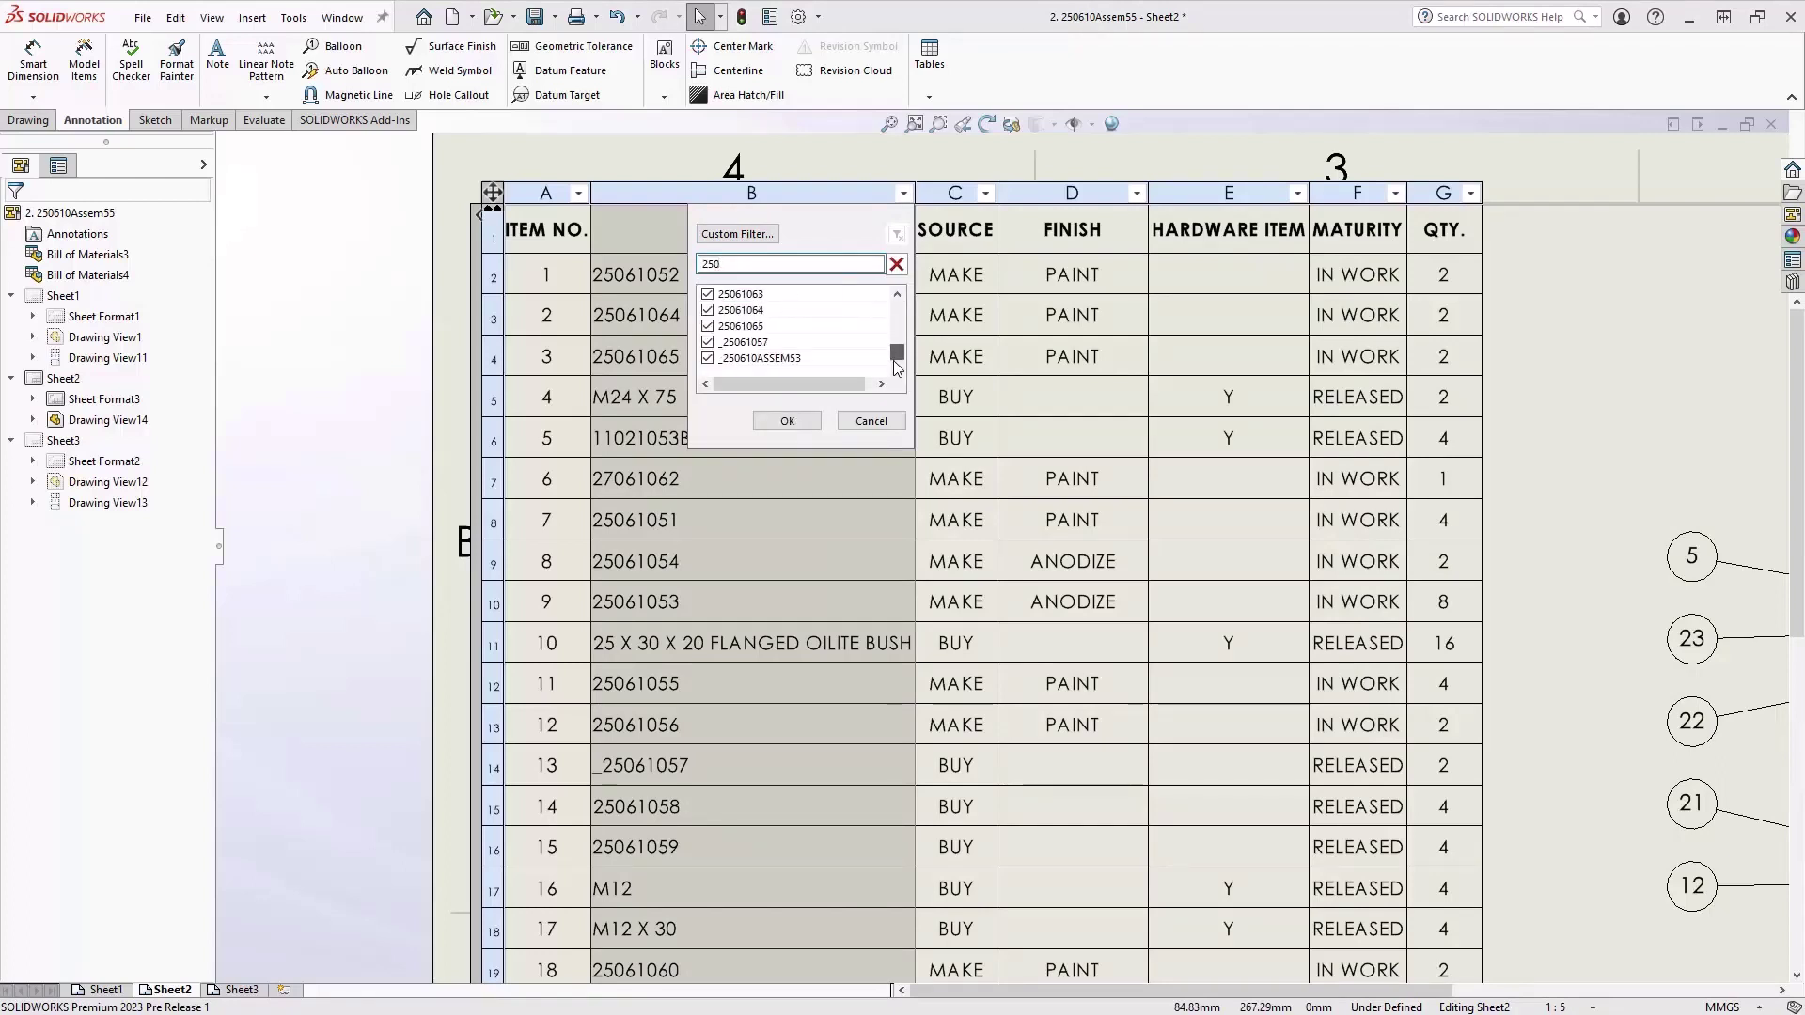
pyautogui.click(737, 233)
pyautogui.click(714, 292)
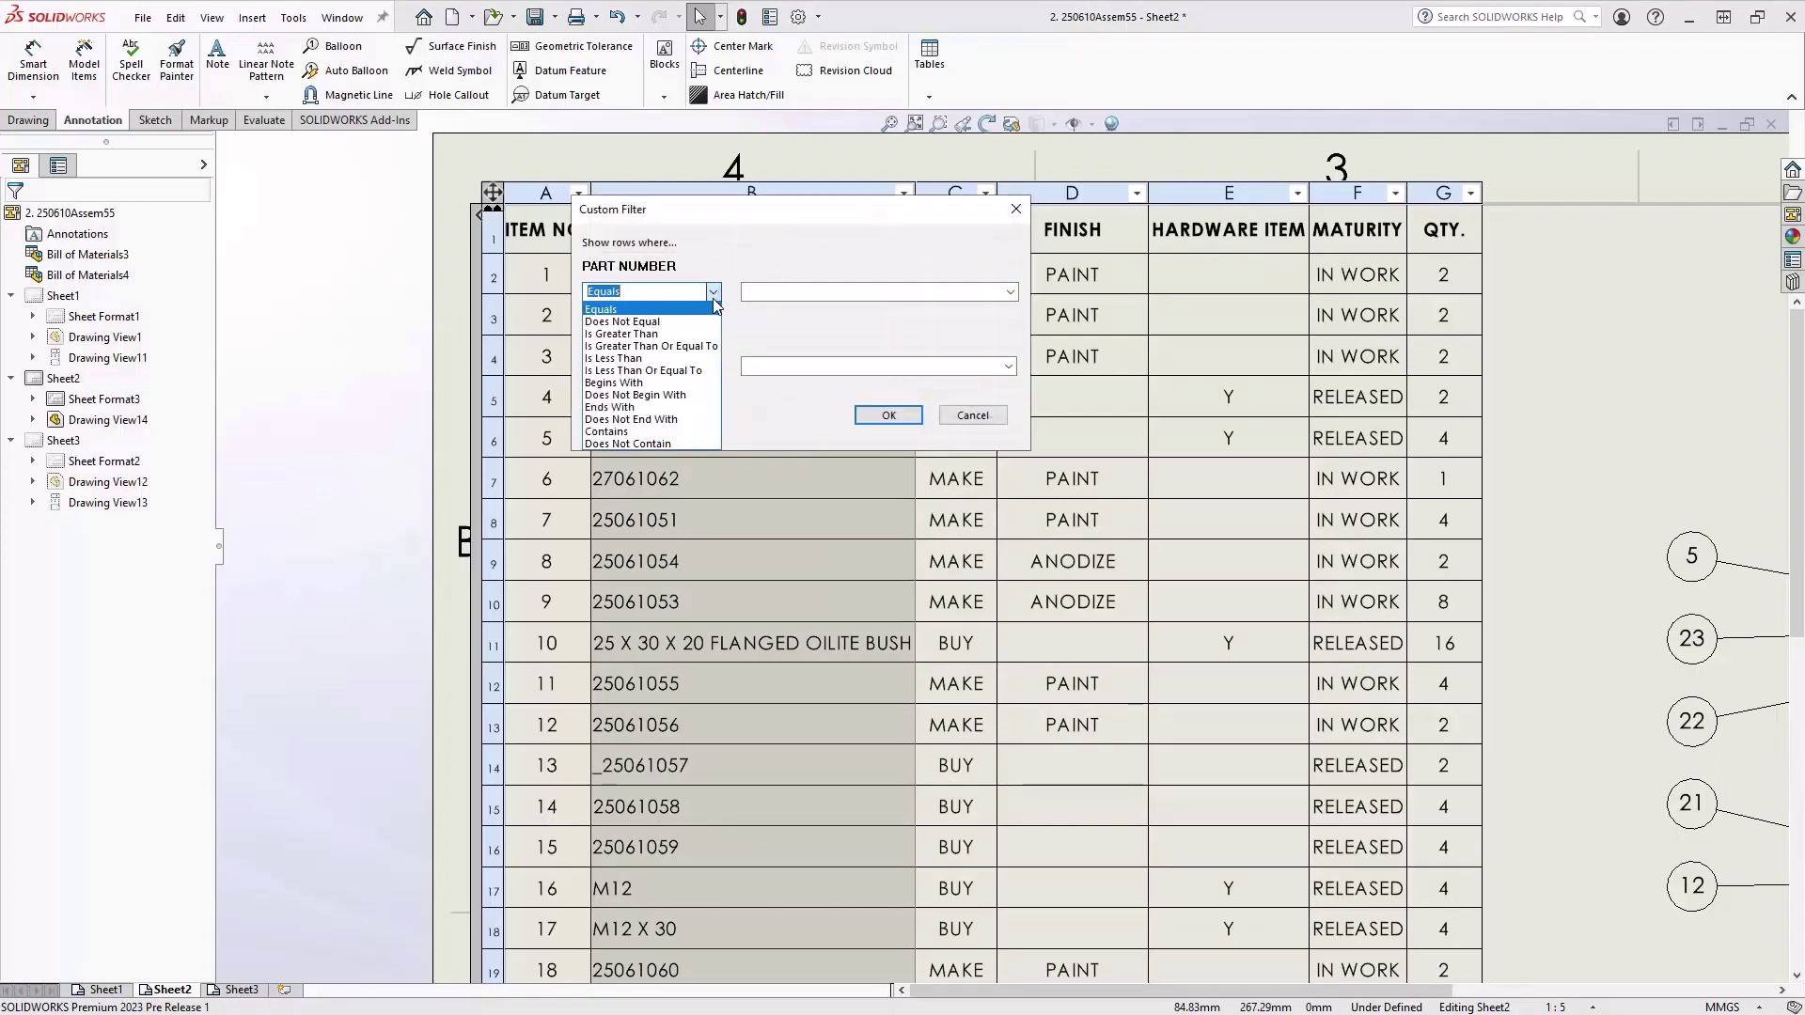
pyautogui.click(701, 382)
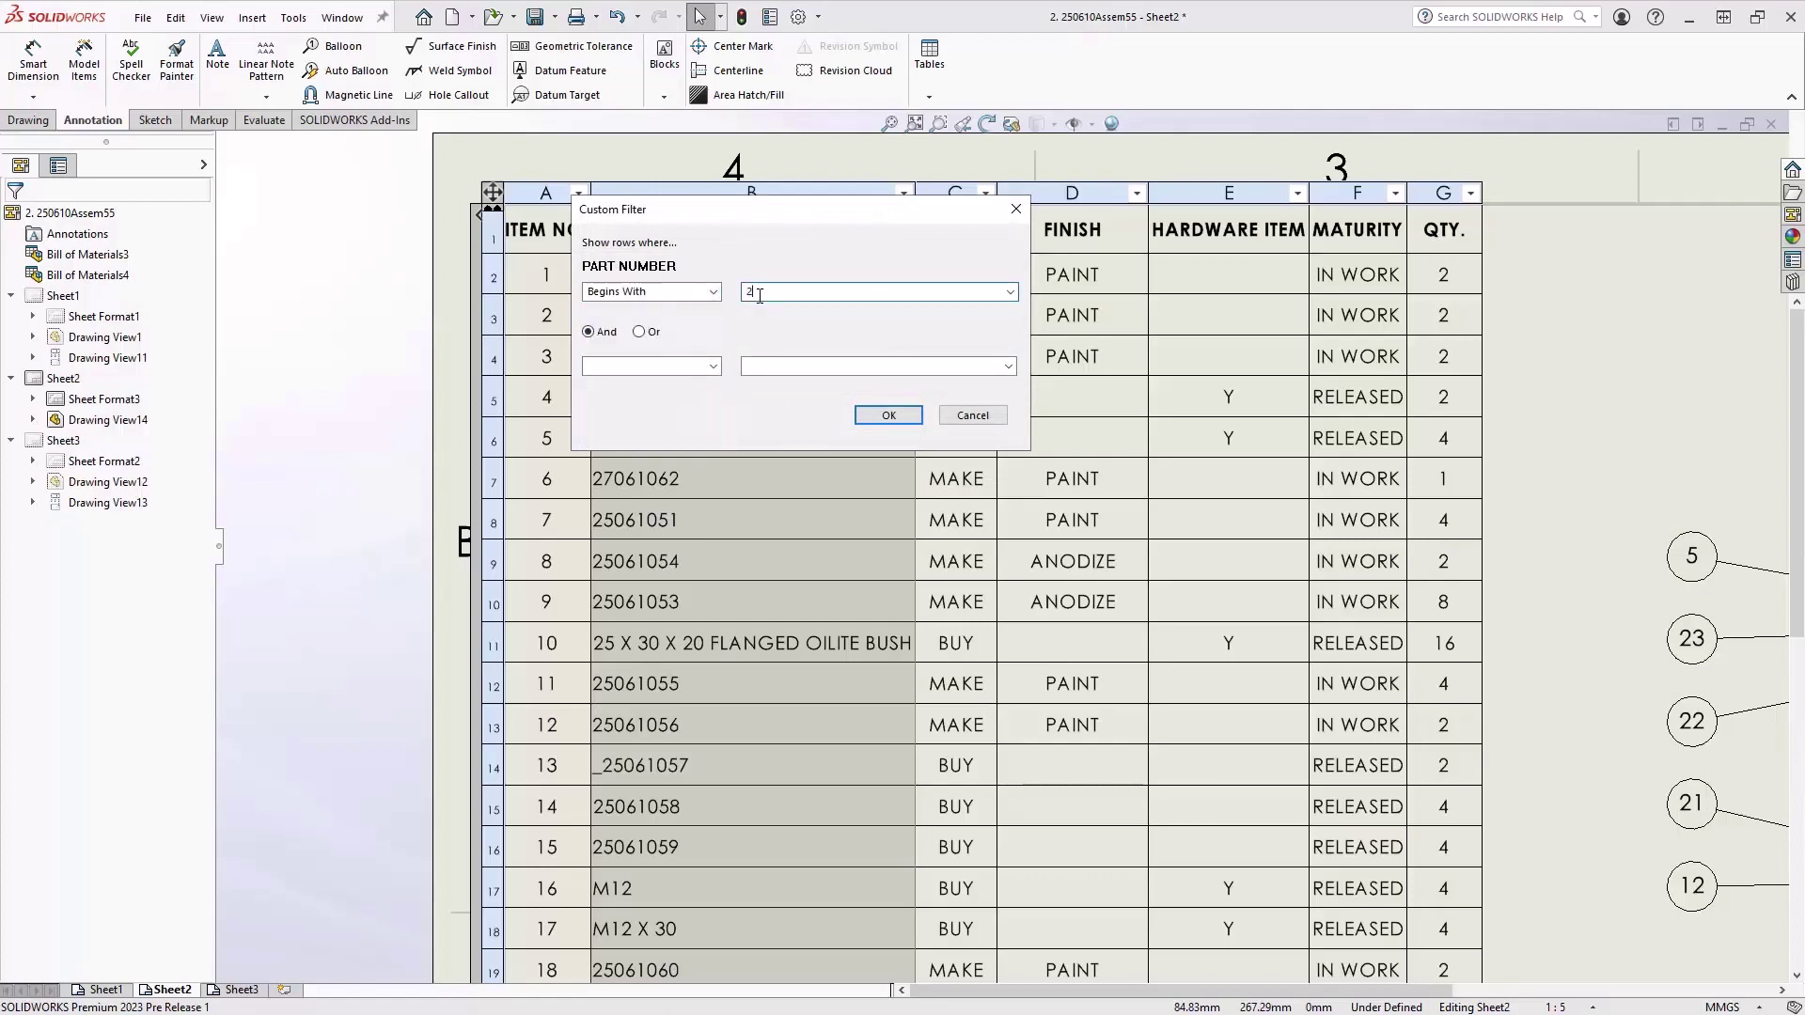
pyautogui.click(878, 411)
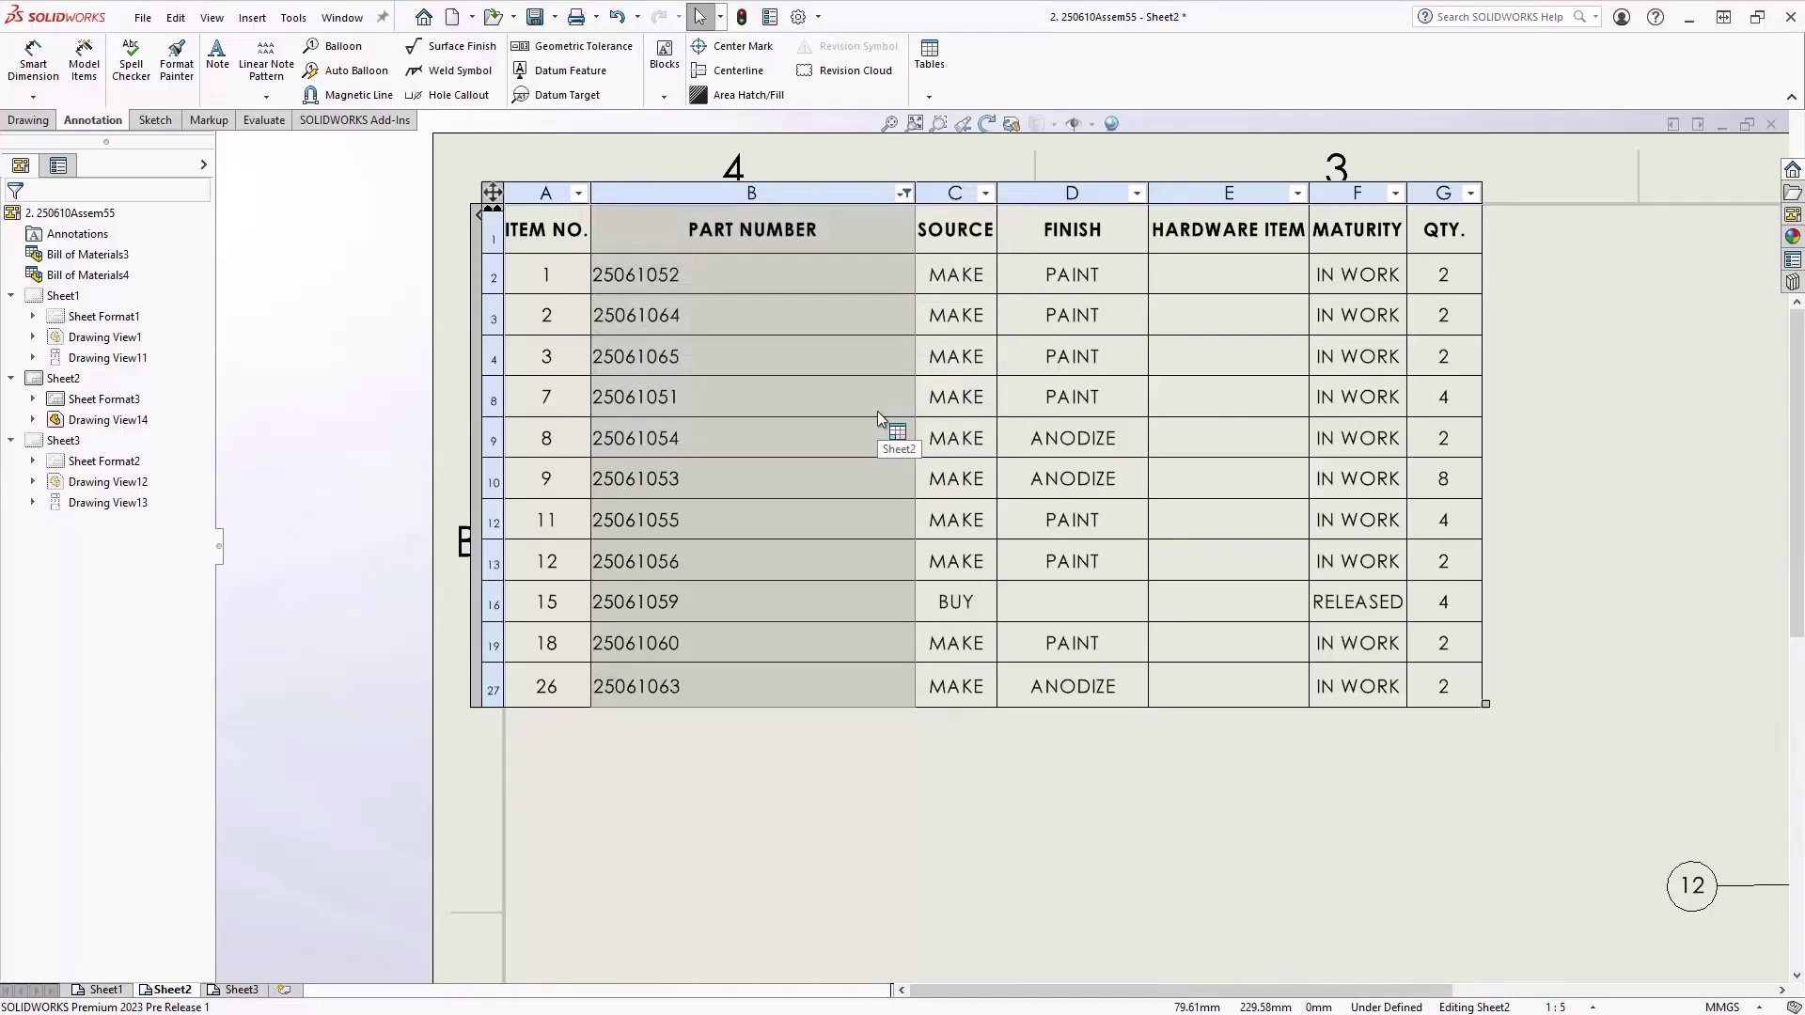
# Clear the PART NUMBER filter and fit the whole sheet in view
pyautogui.click(903, 192)
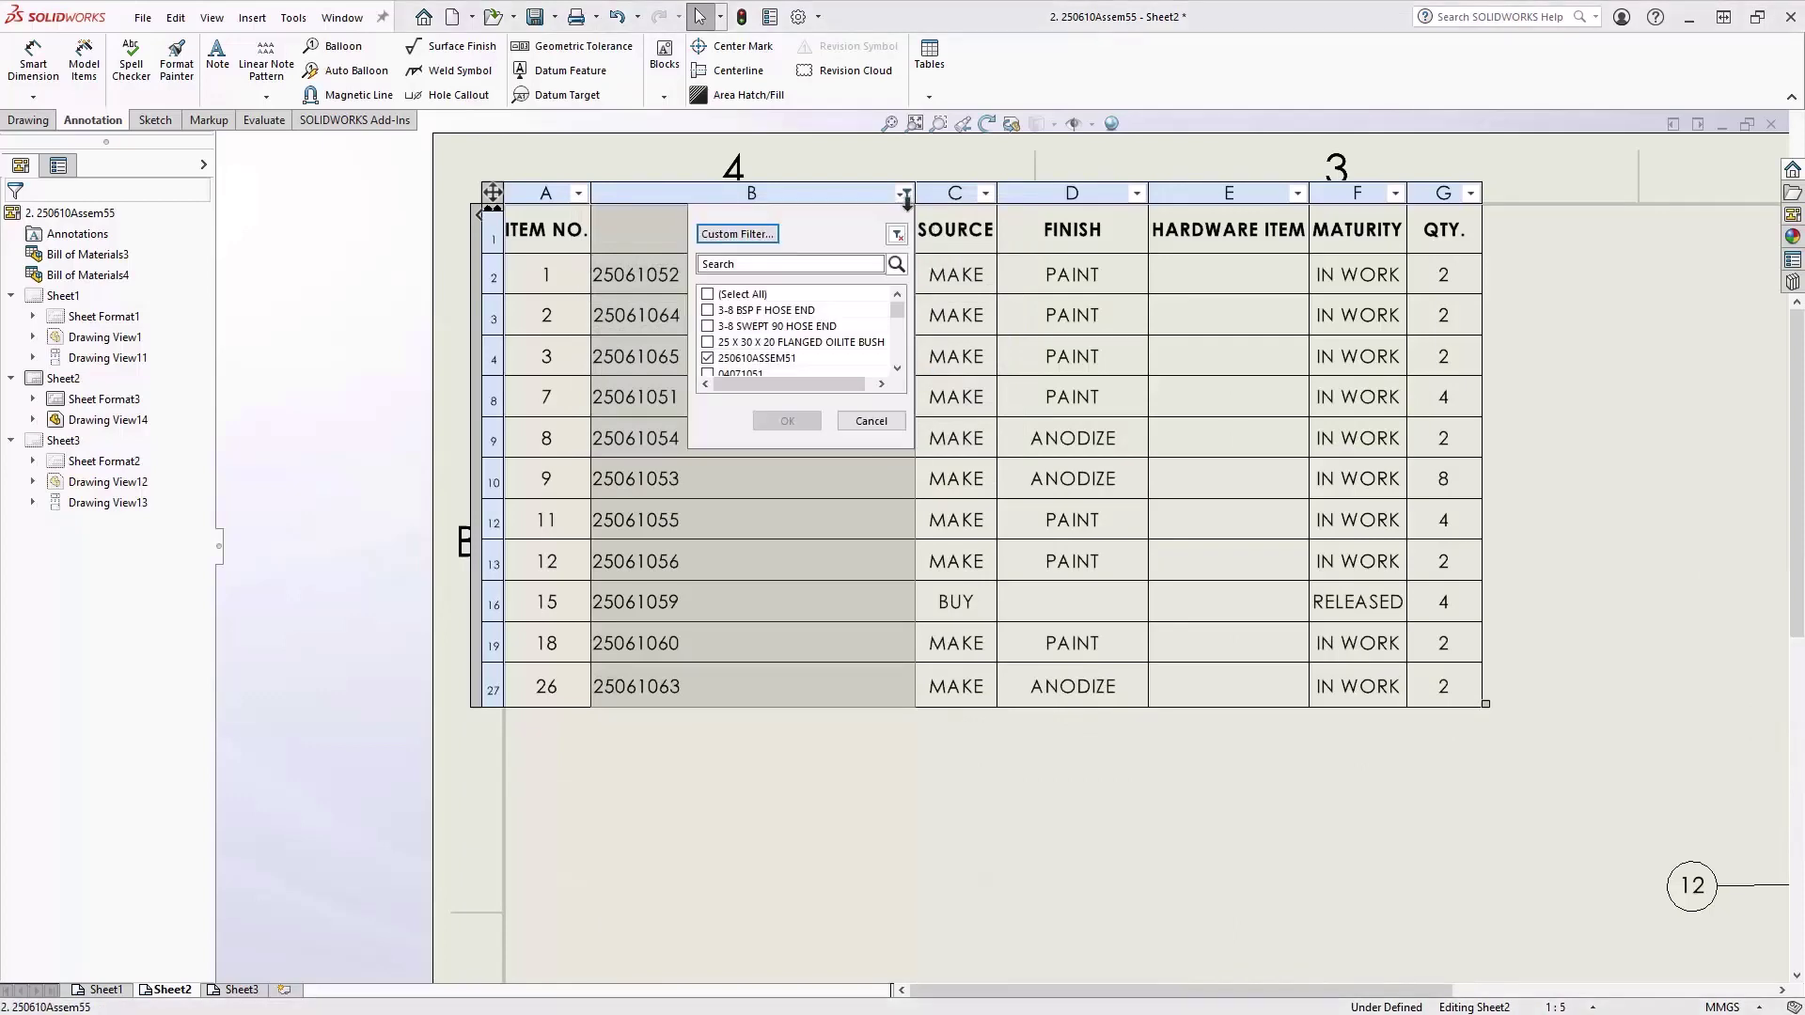
pyautogui.click(902, 234)
pyautogui.click(911, 125)
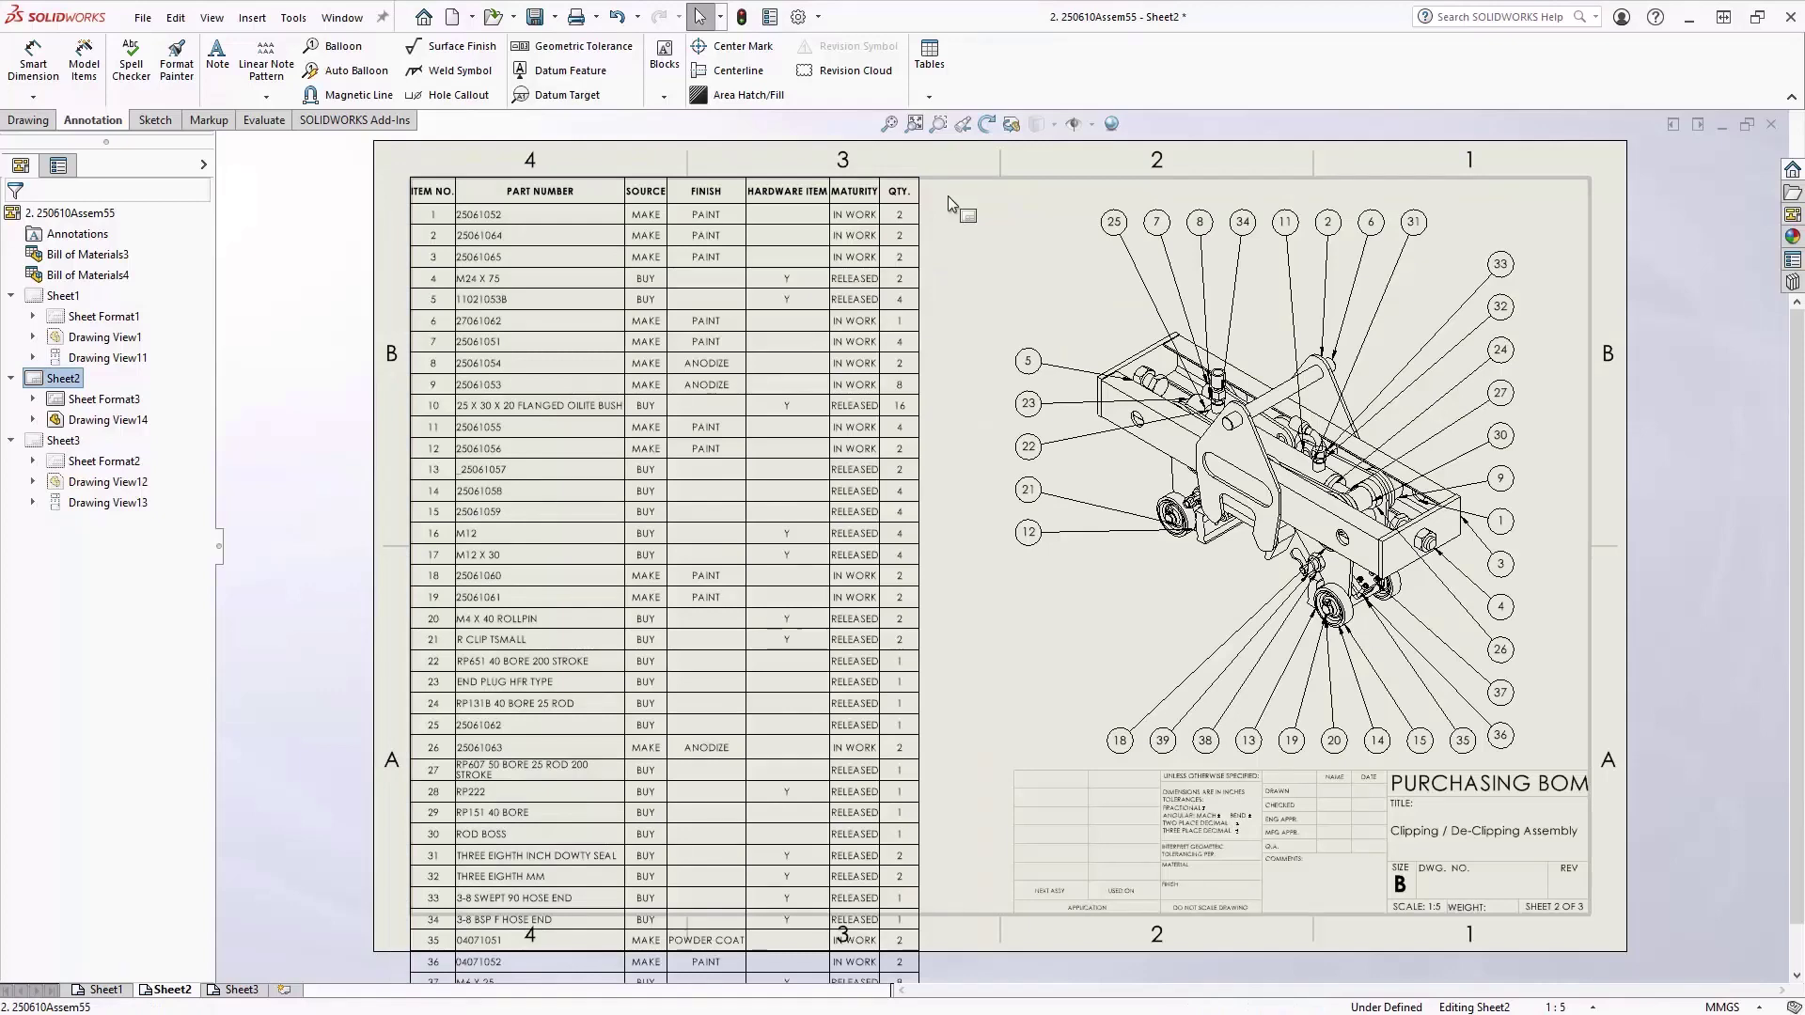
# Filter the BOM to SOURCE BUY and HARDWARE ITEM Y rows
pyautogui.click(888, 225)
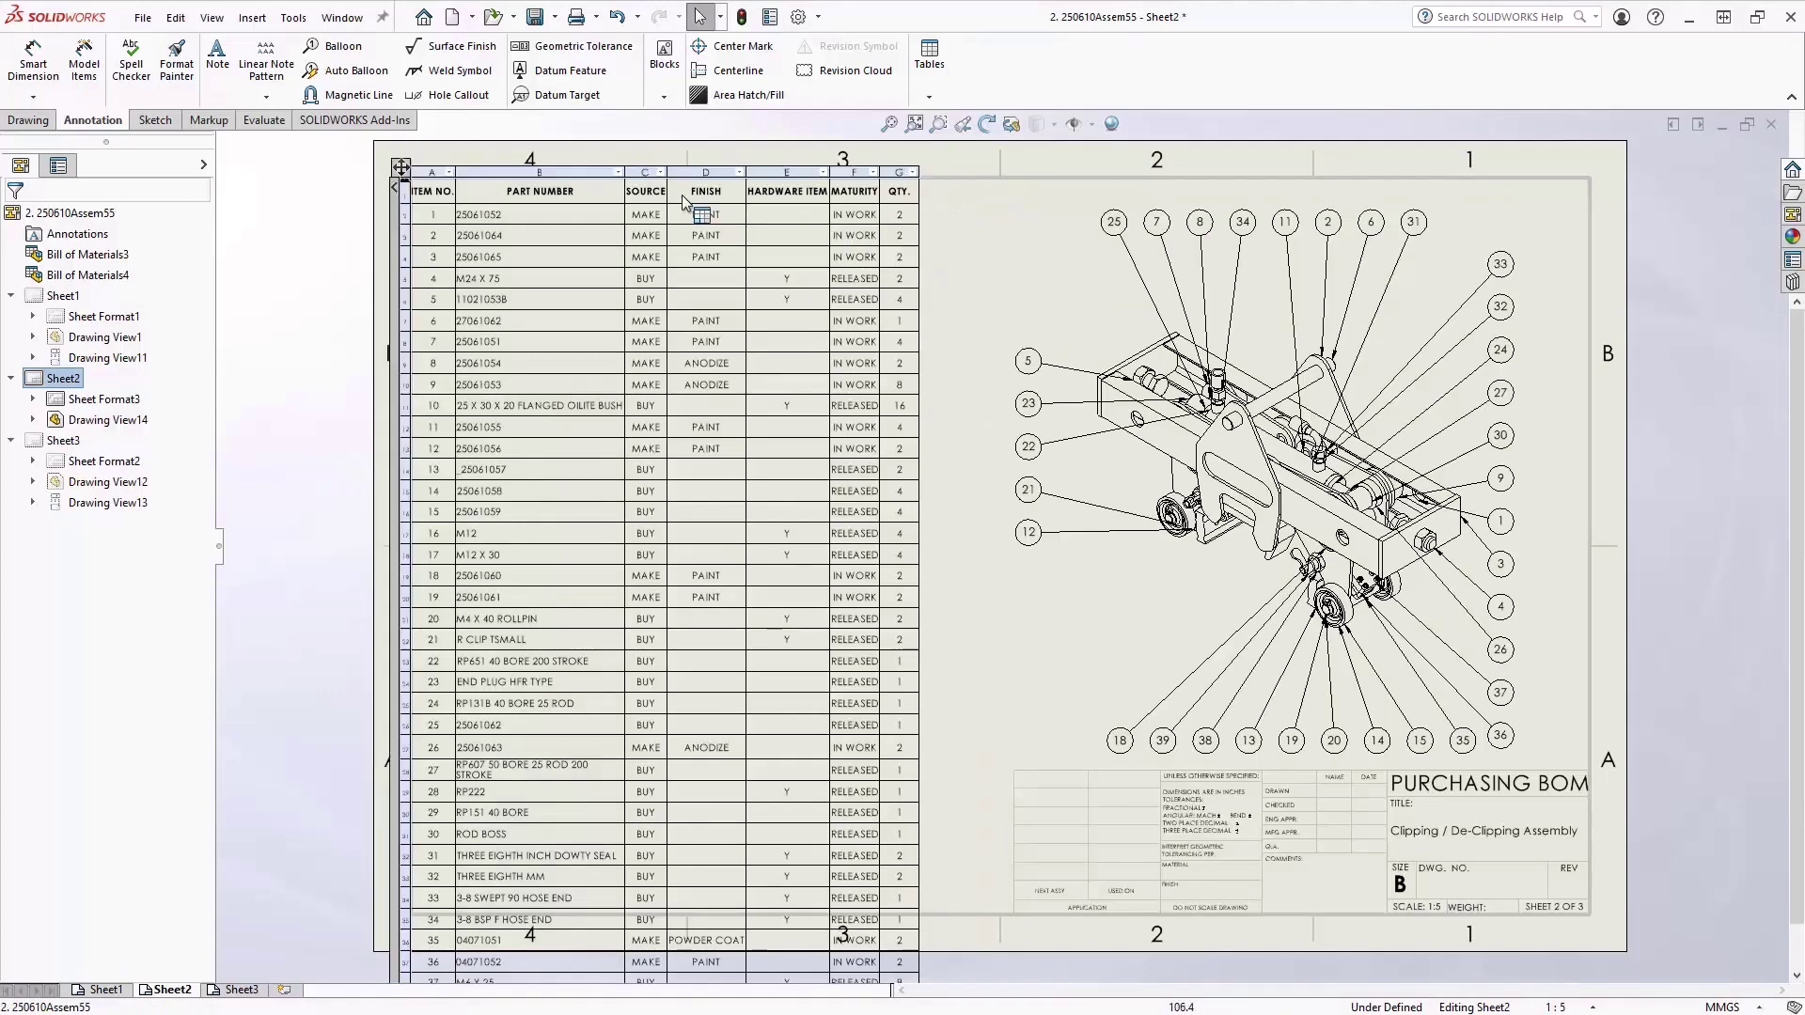
pyautogui.click(662, 172)
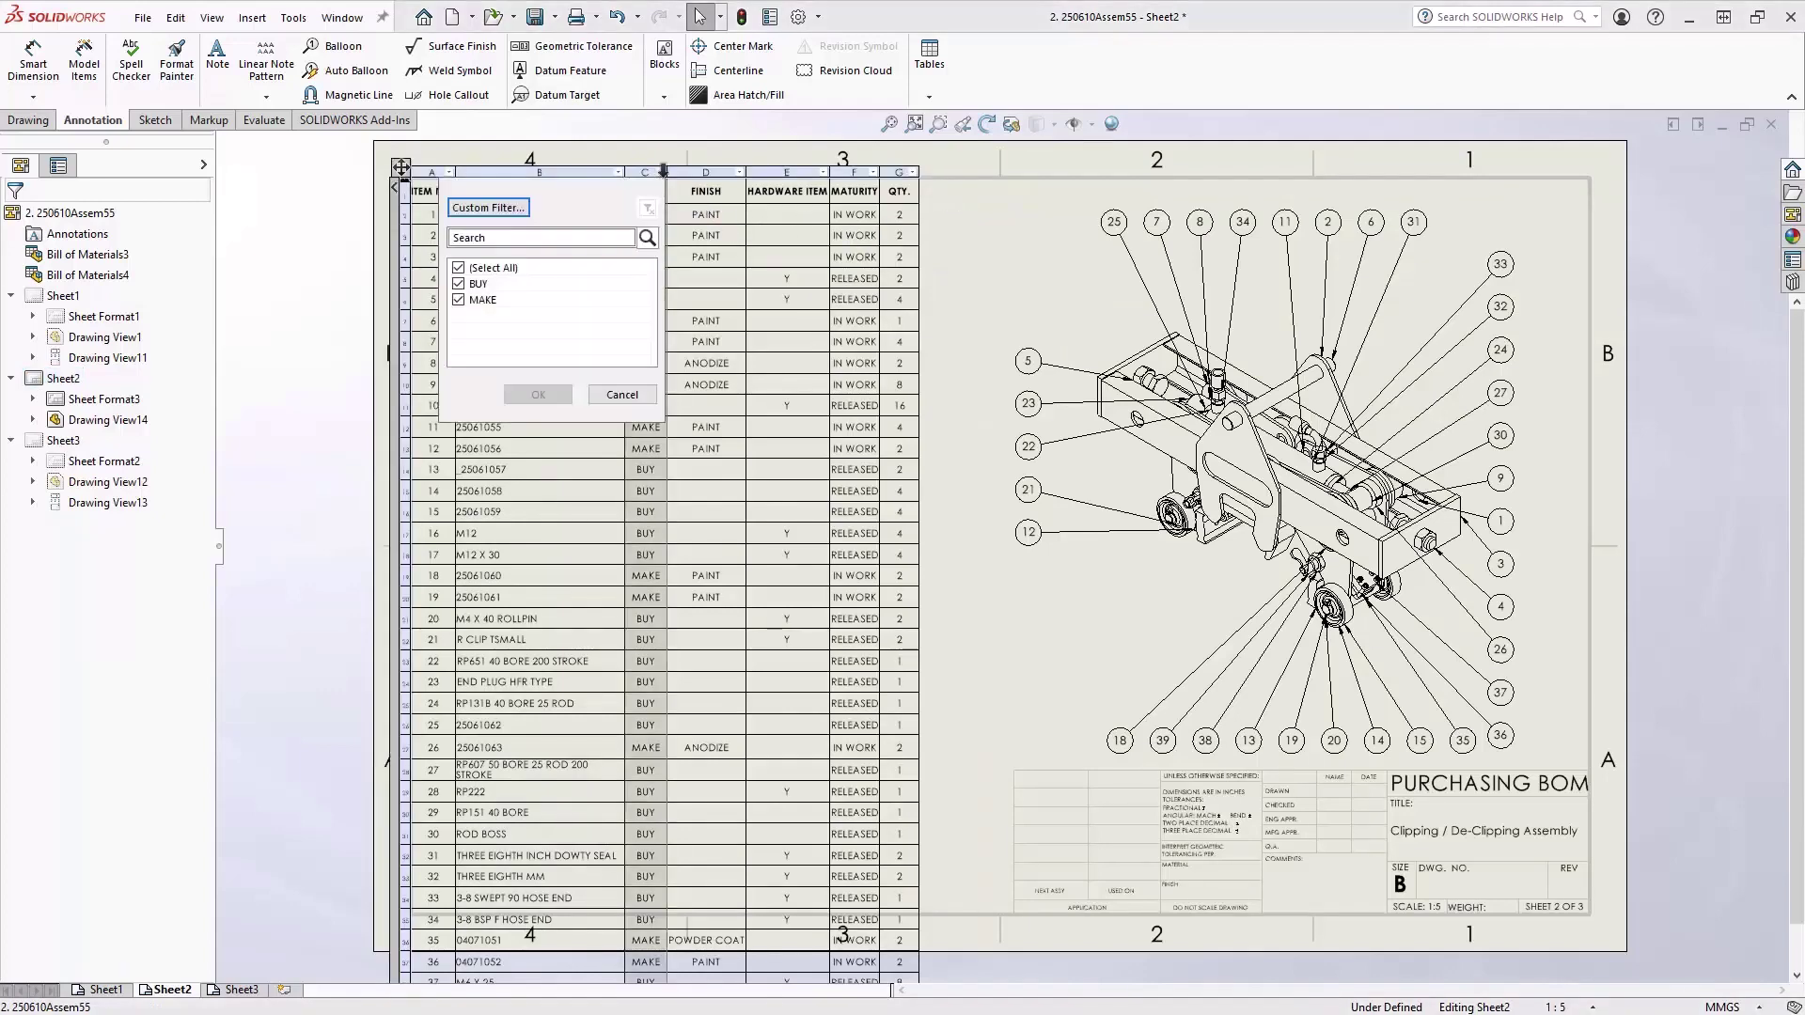
pyautogui.click(460, 300)
pyautogui.click(538, 395)
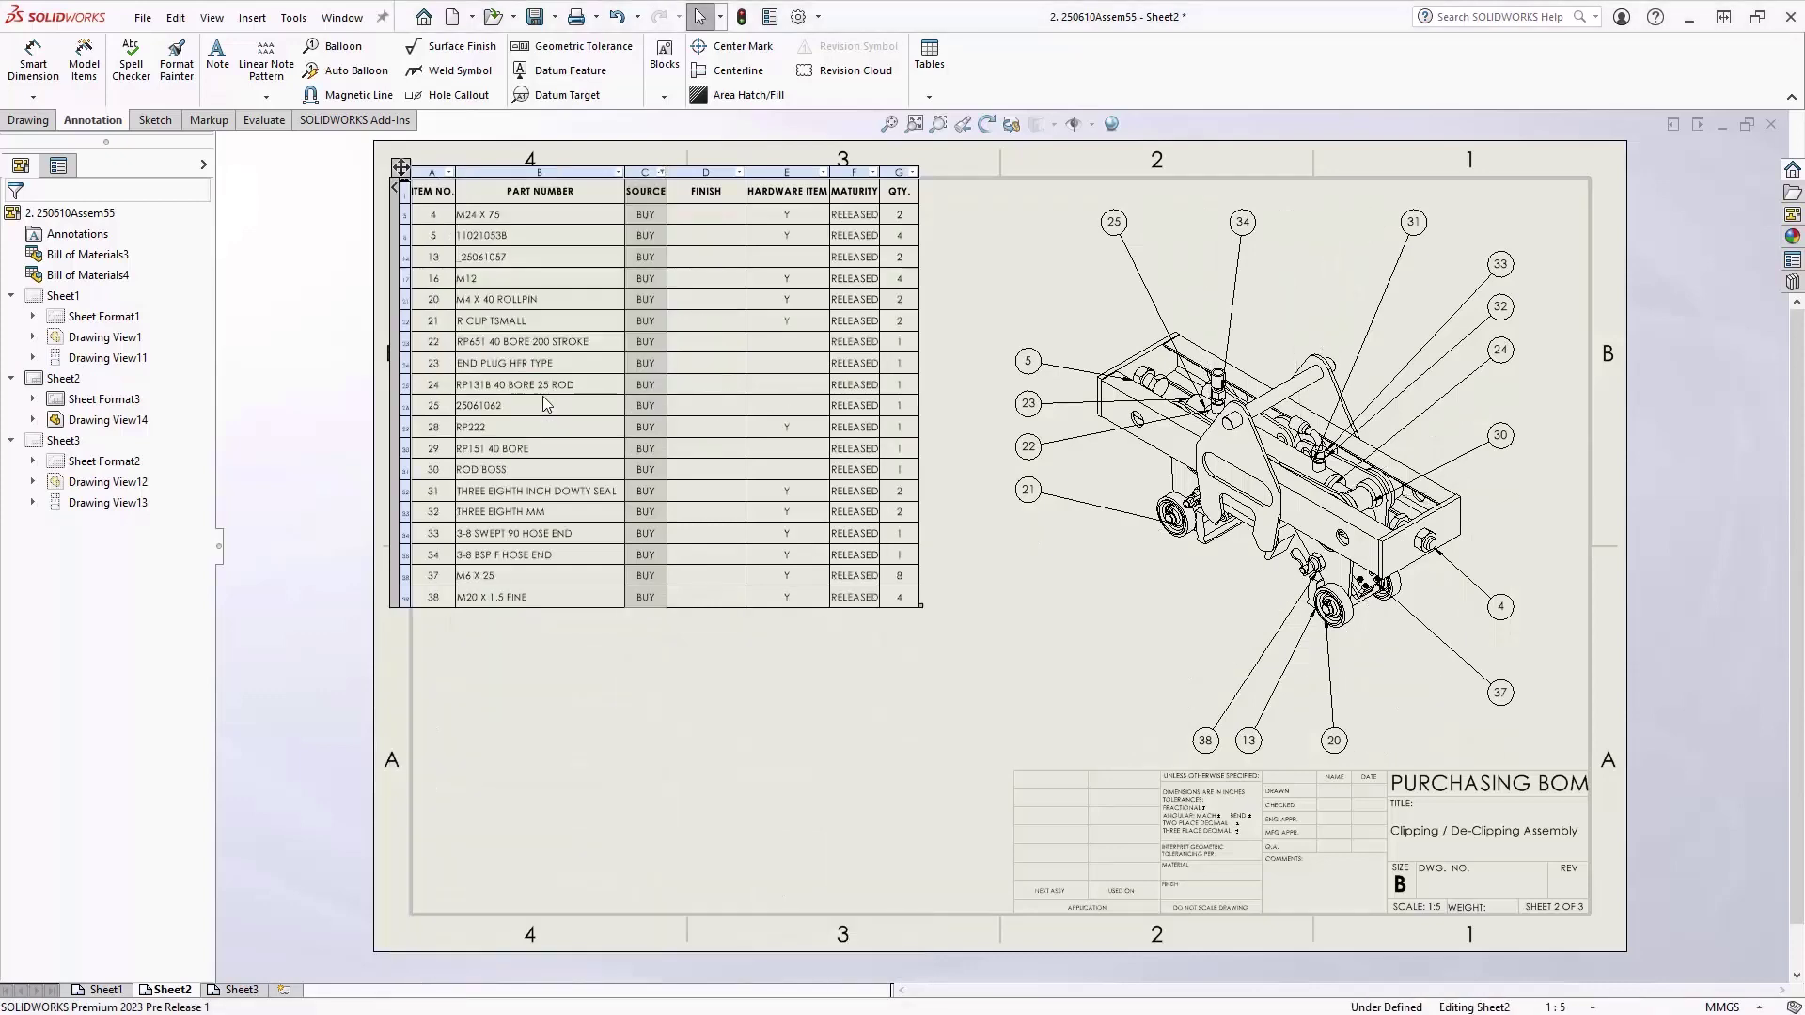
pyautogui.click(824, 172)
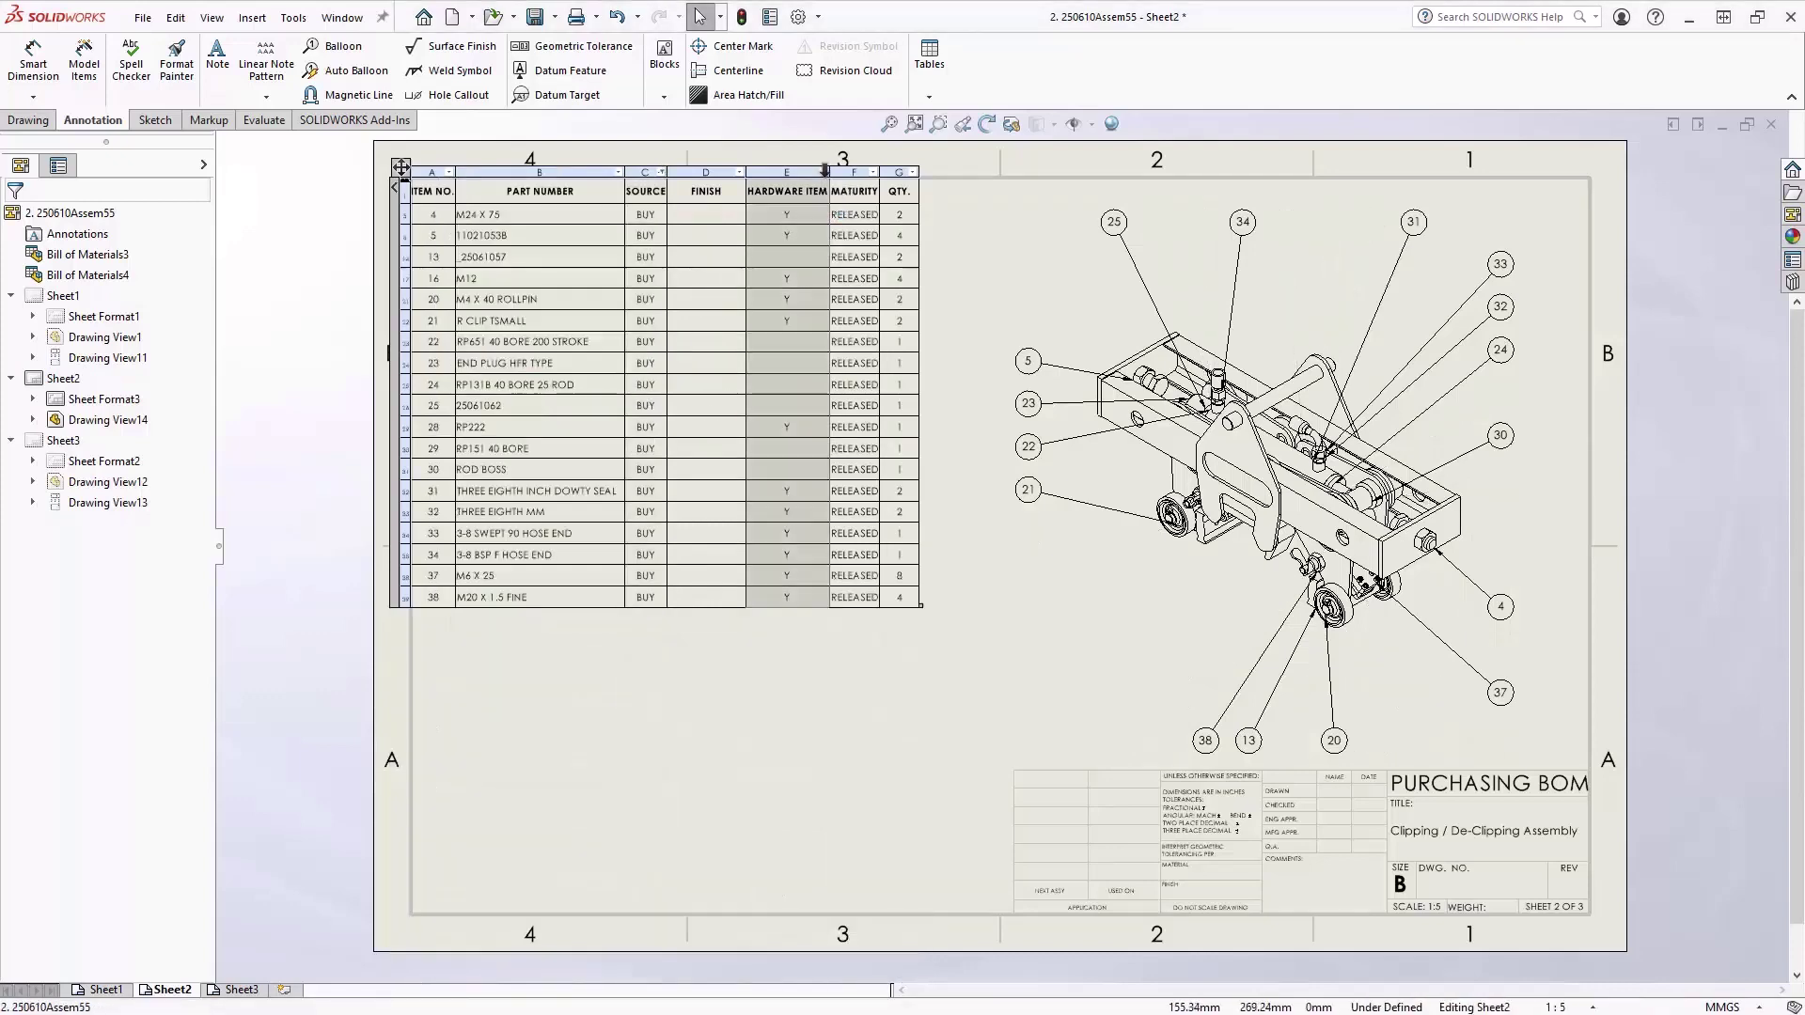
pyautogui.click(622, 300)
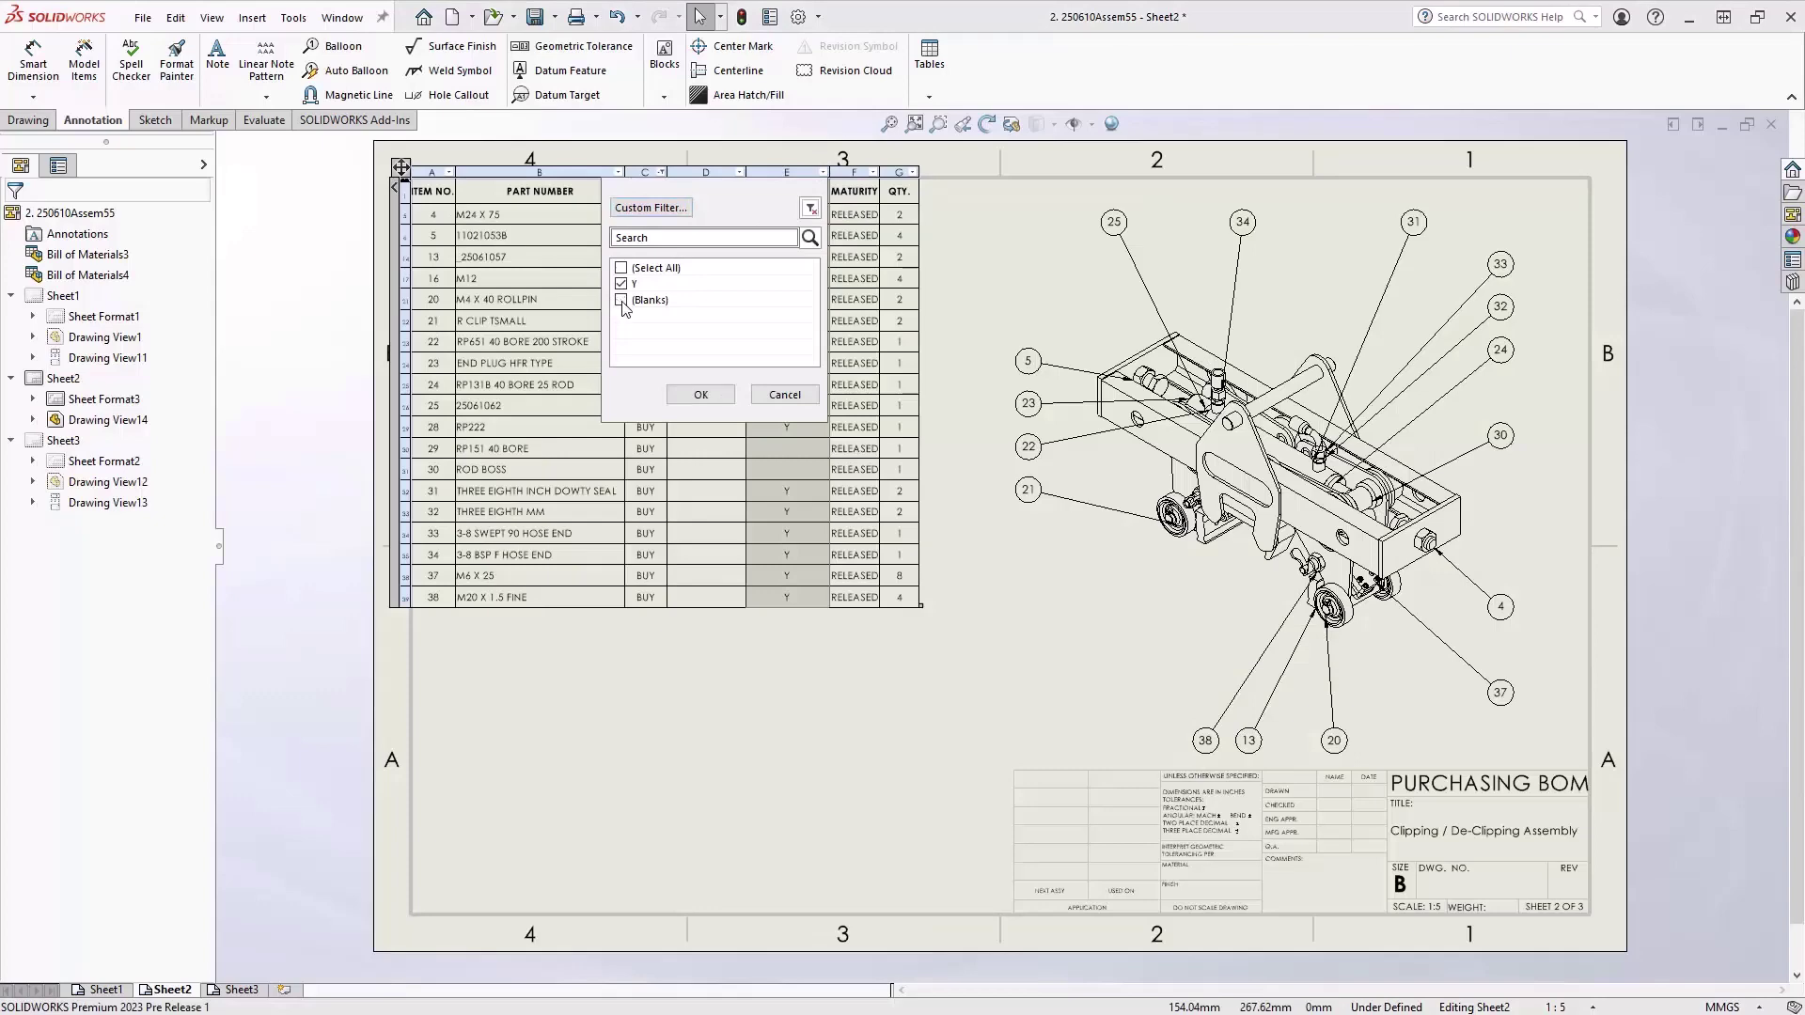
pyautogui.click(697, 394)
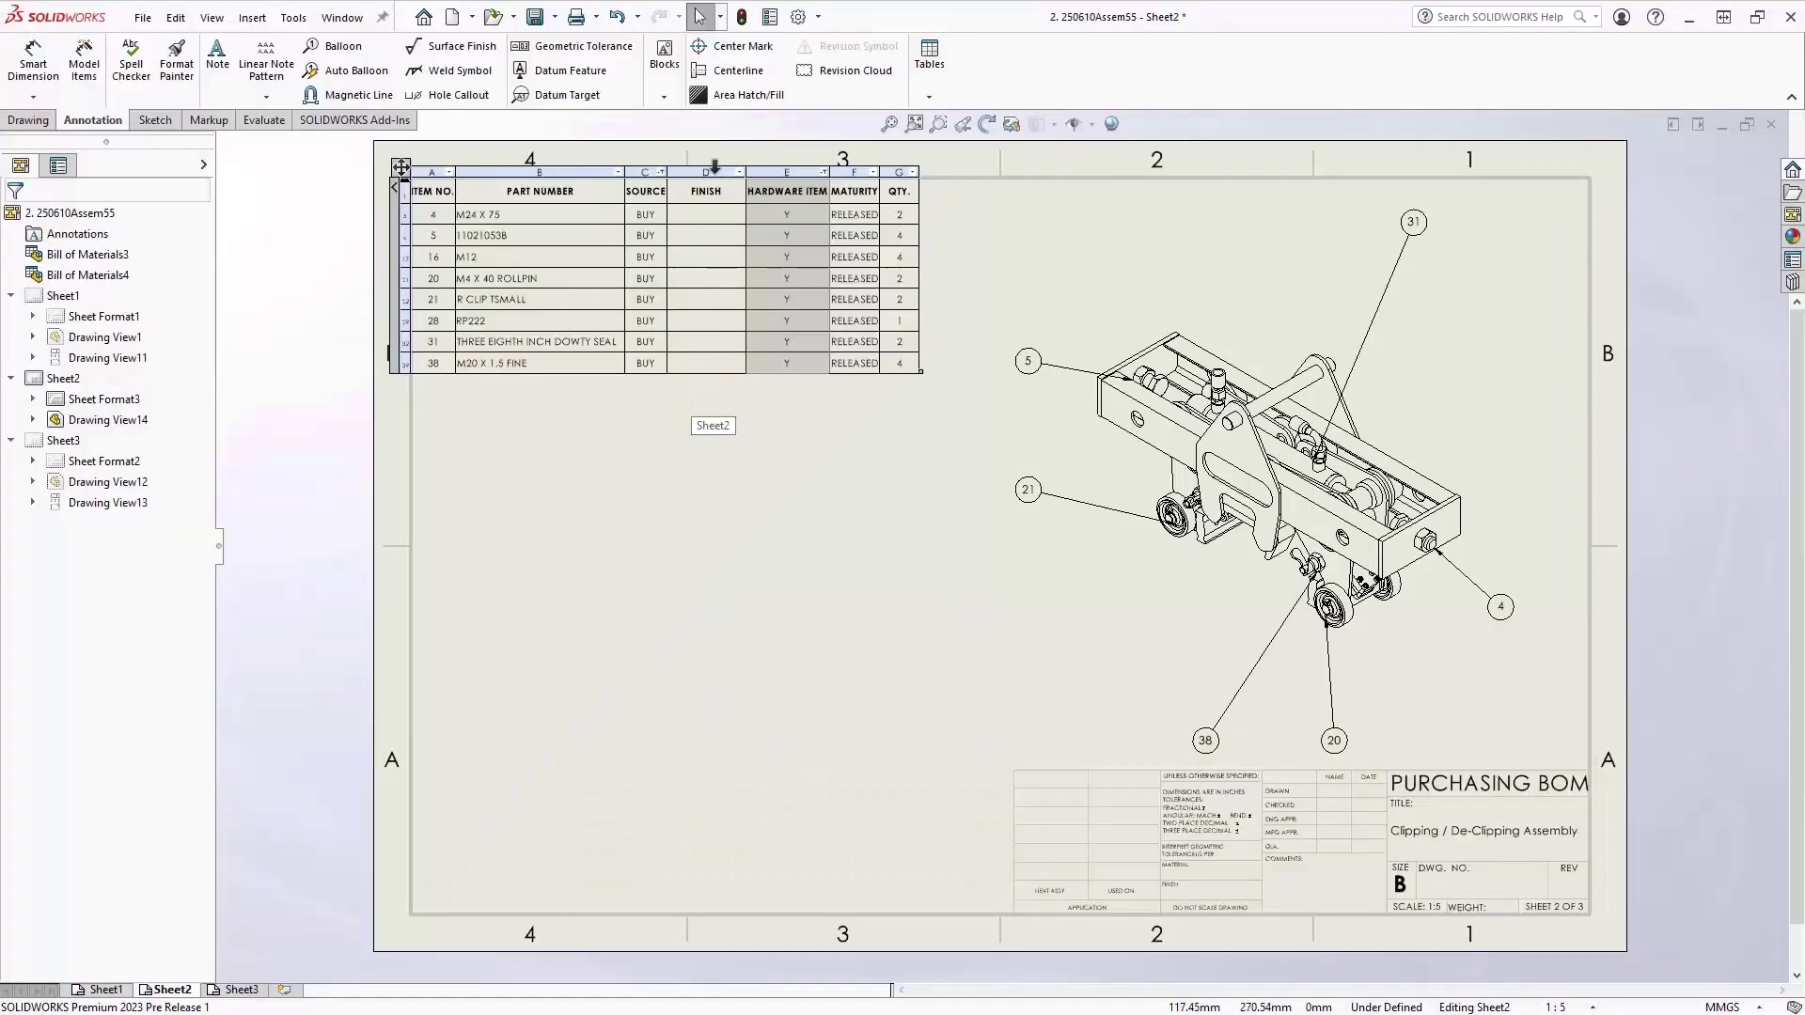
# Hide the FINISH column and begin closing all documents
pyautogui.rightClick(715, 167)
pyautogui.moveTo(836, 322)
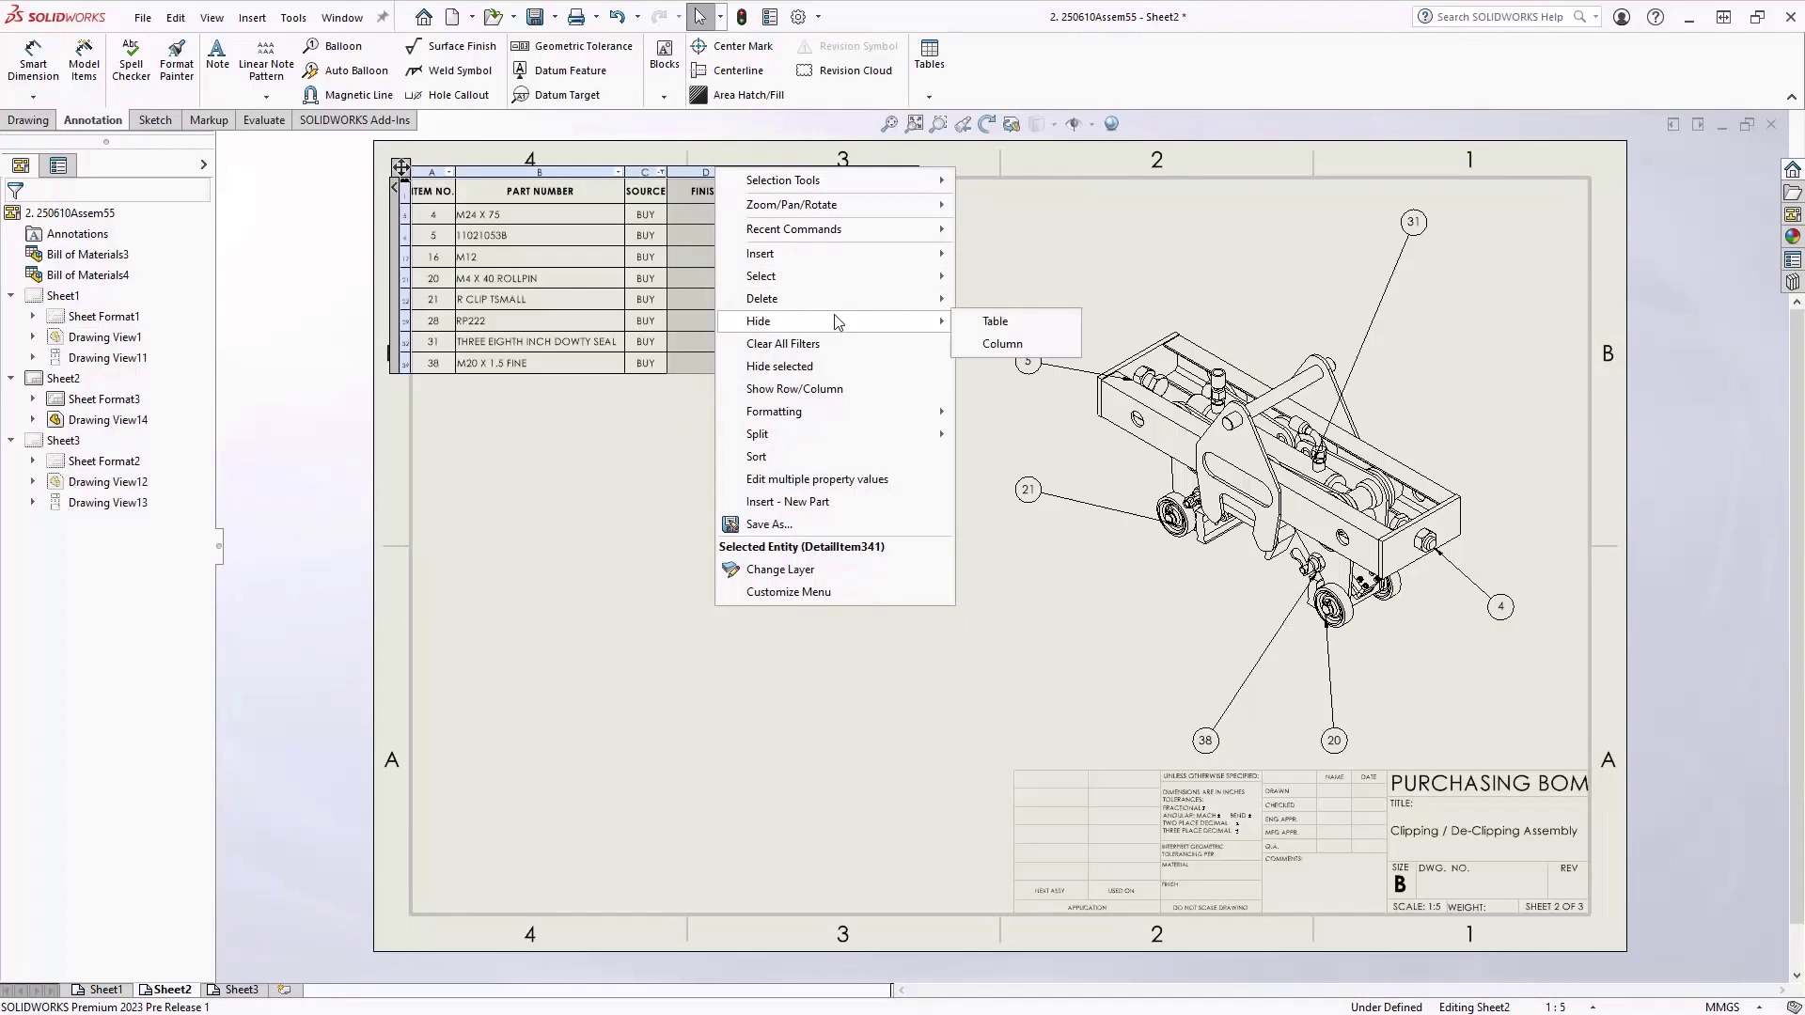
pyautogui.click(1008, 345)
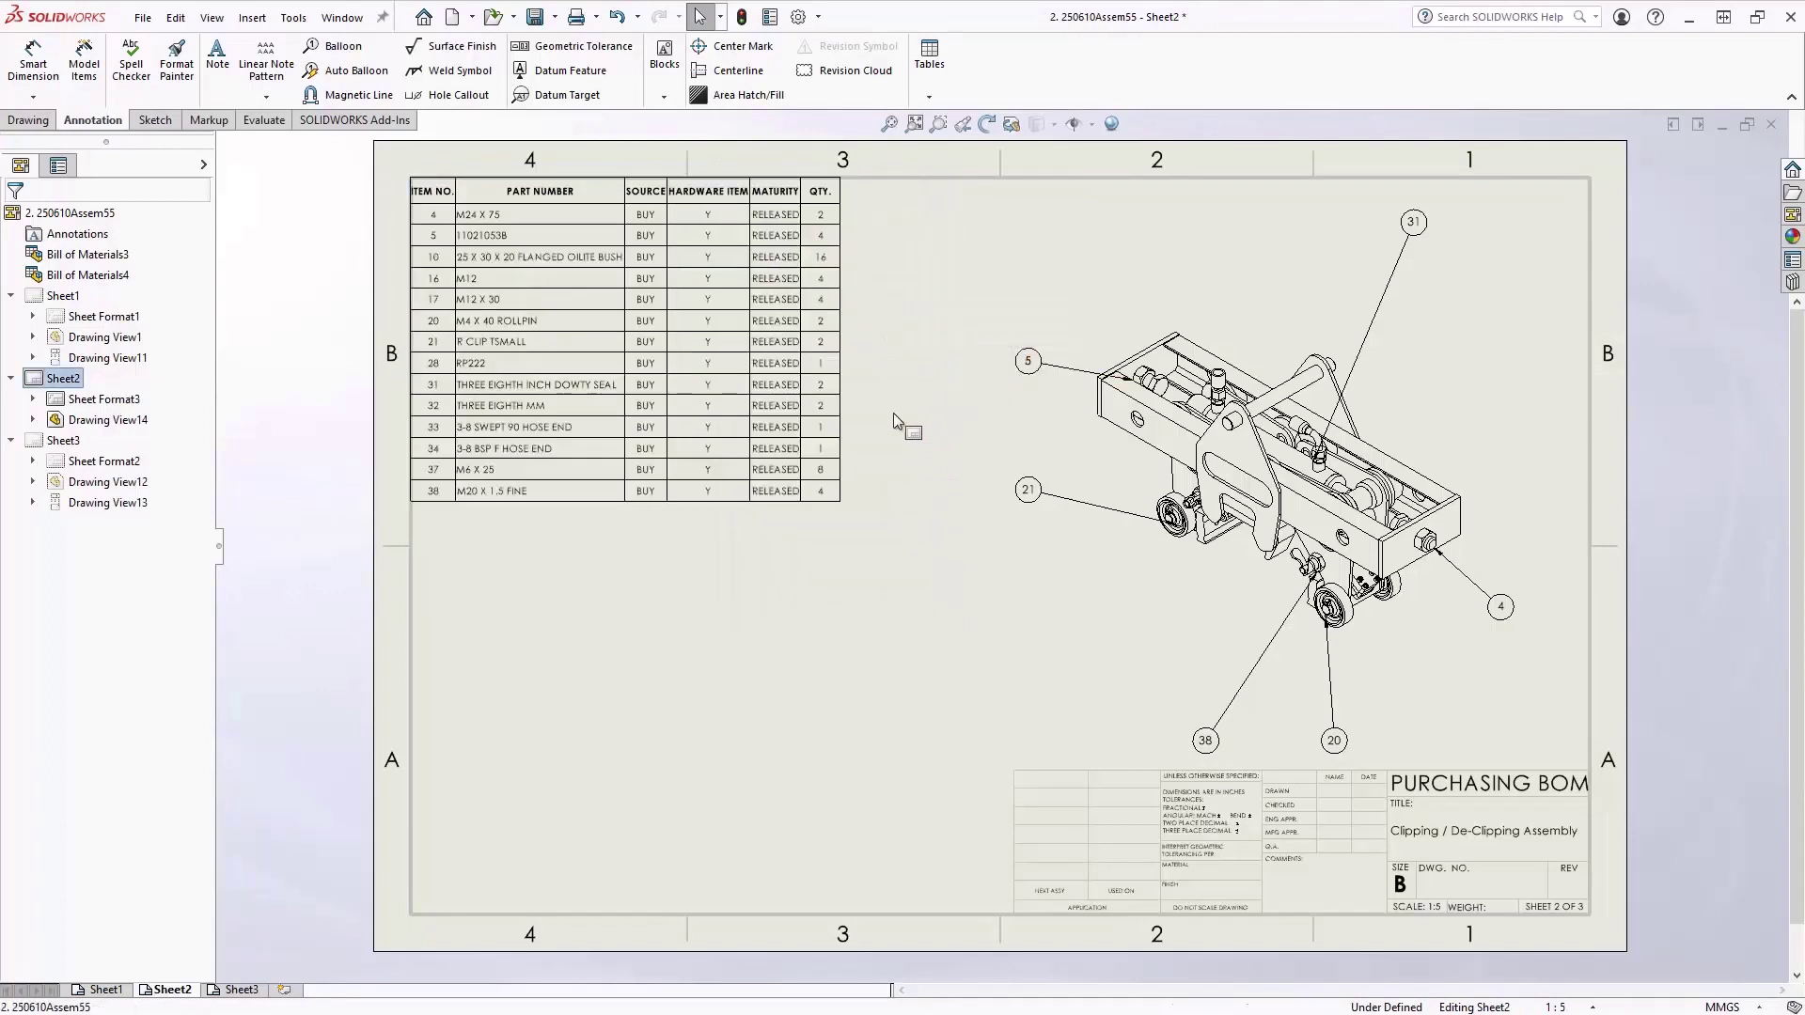
pyautogui.click(342, 17)
# Close the BOM drawing without saving, then open the Pressure Gauge drawing and its assembly
pyautogui.click(342, 202)
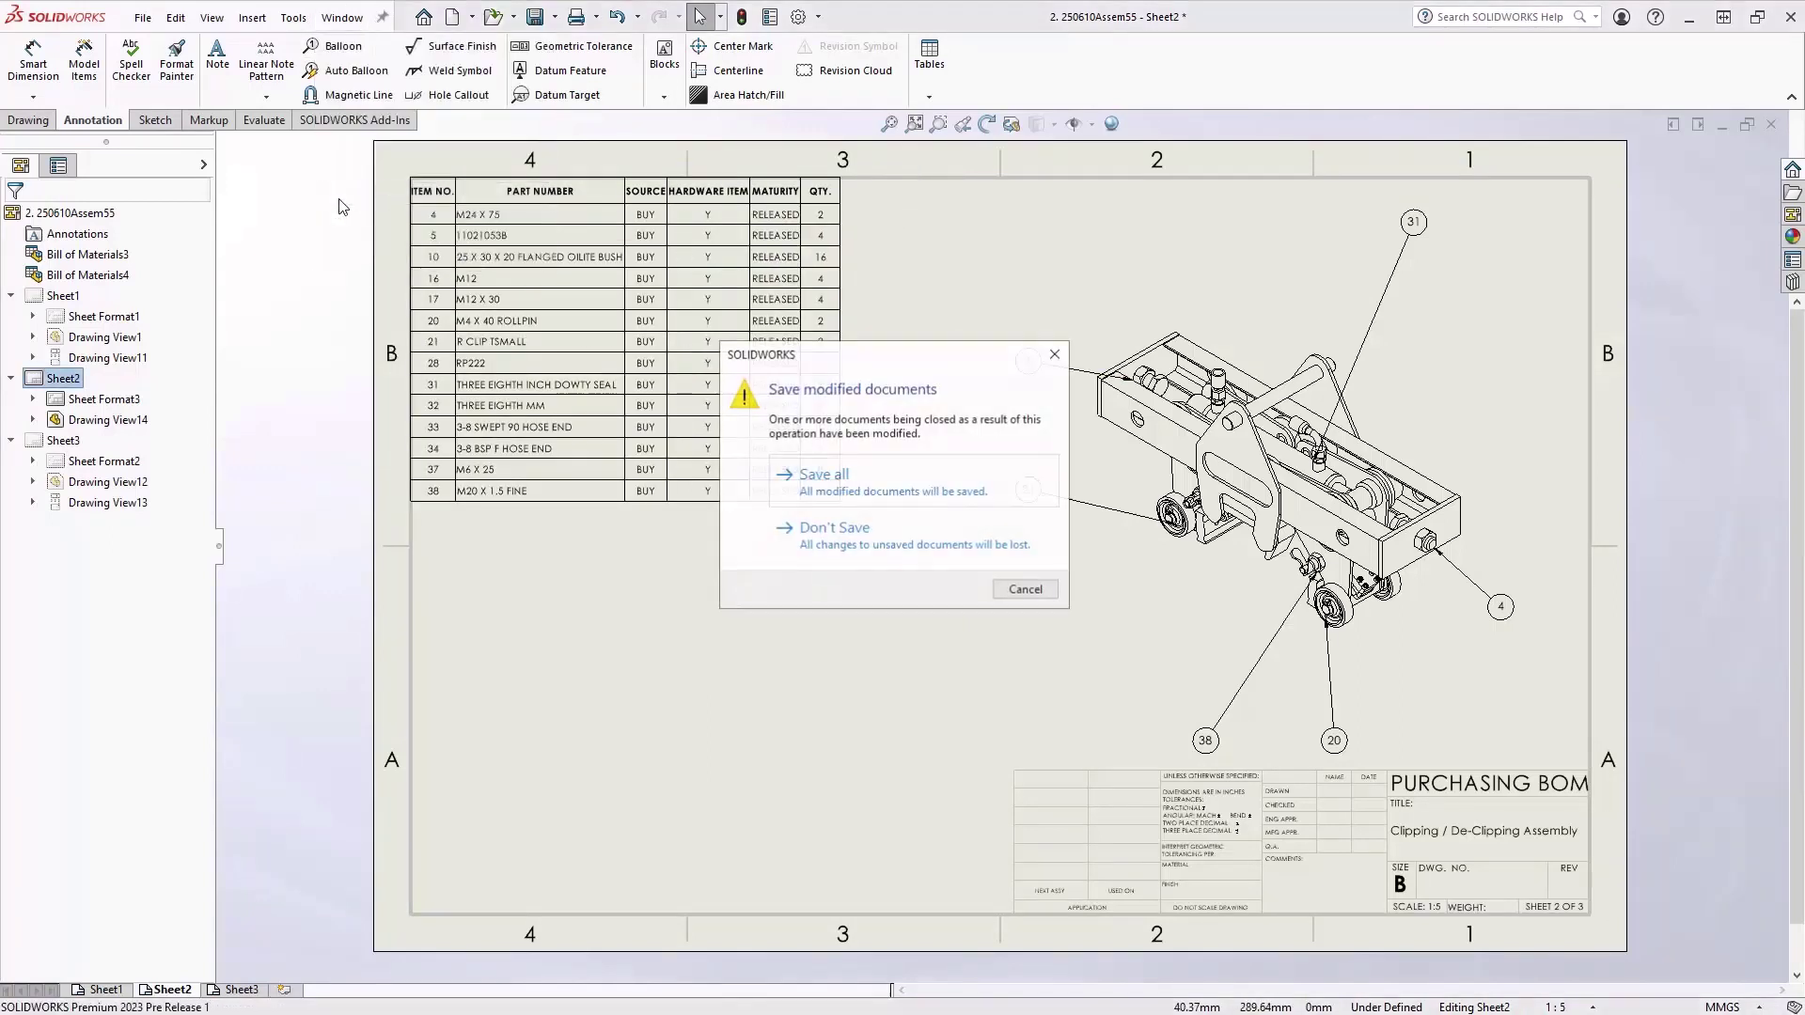
pyautogui.click(823, 532)
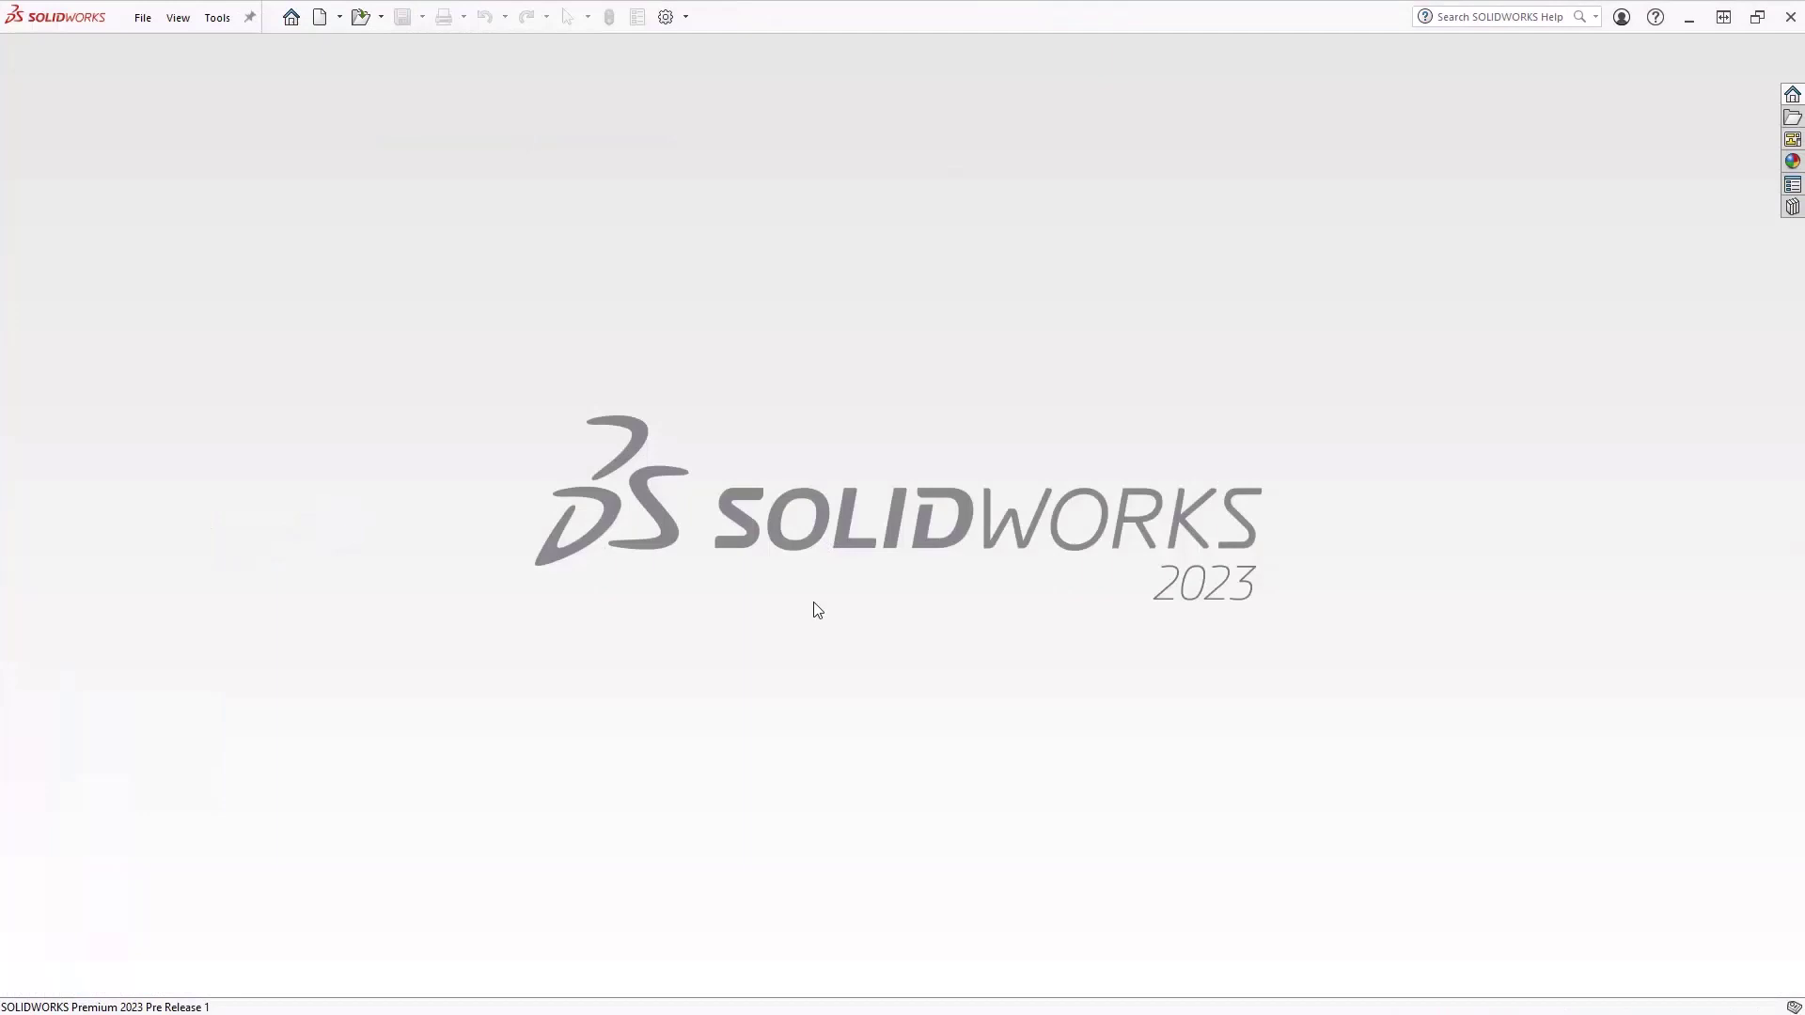
pyautogui.click(919, 435)
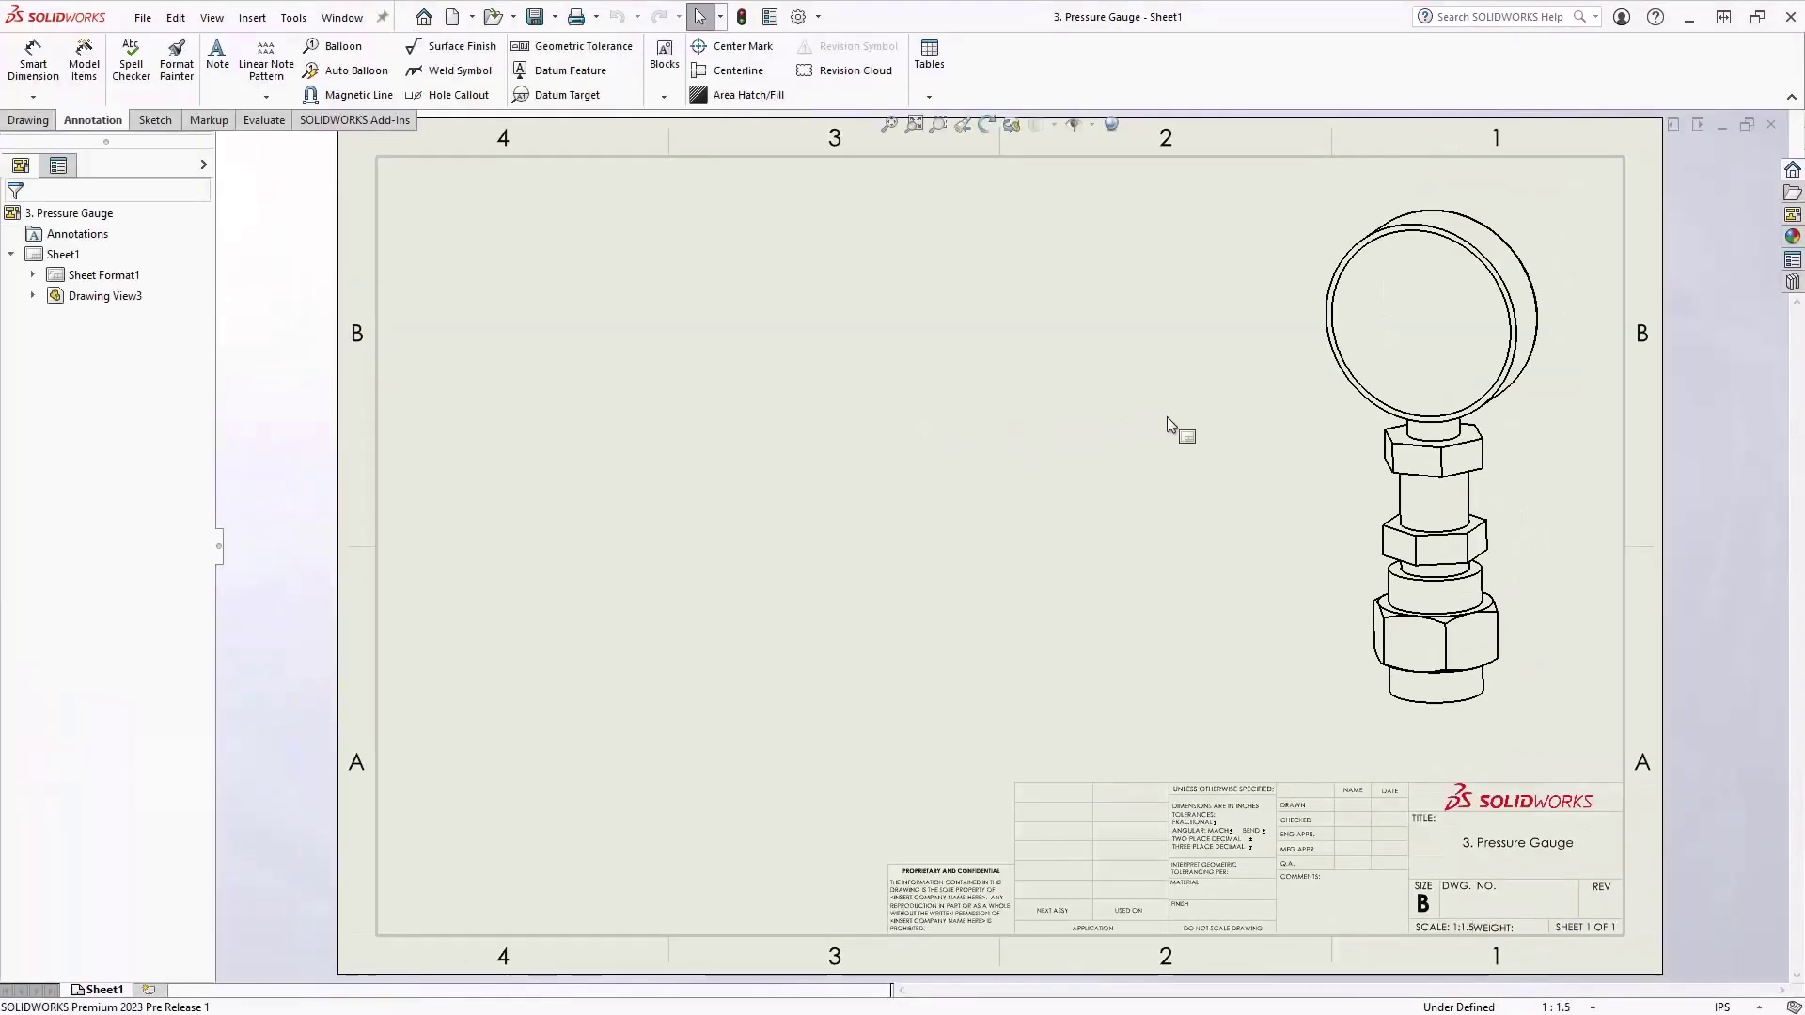
pyautogui.click(1329, 413)
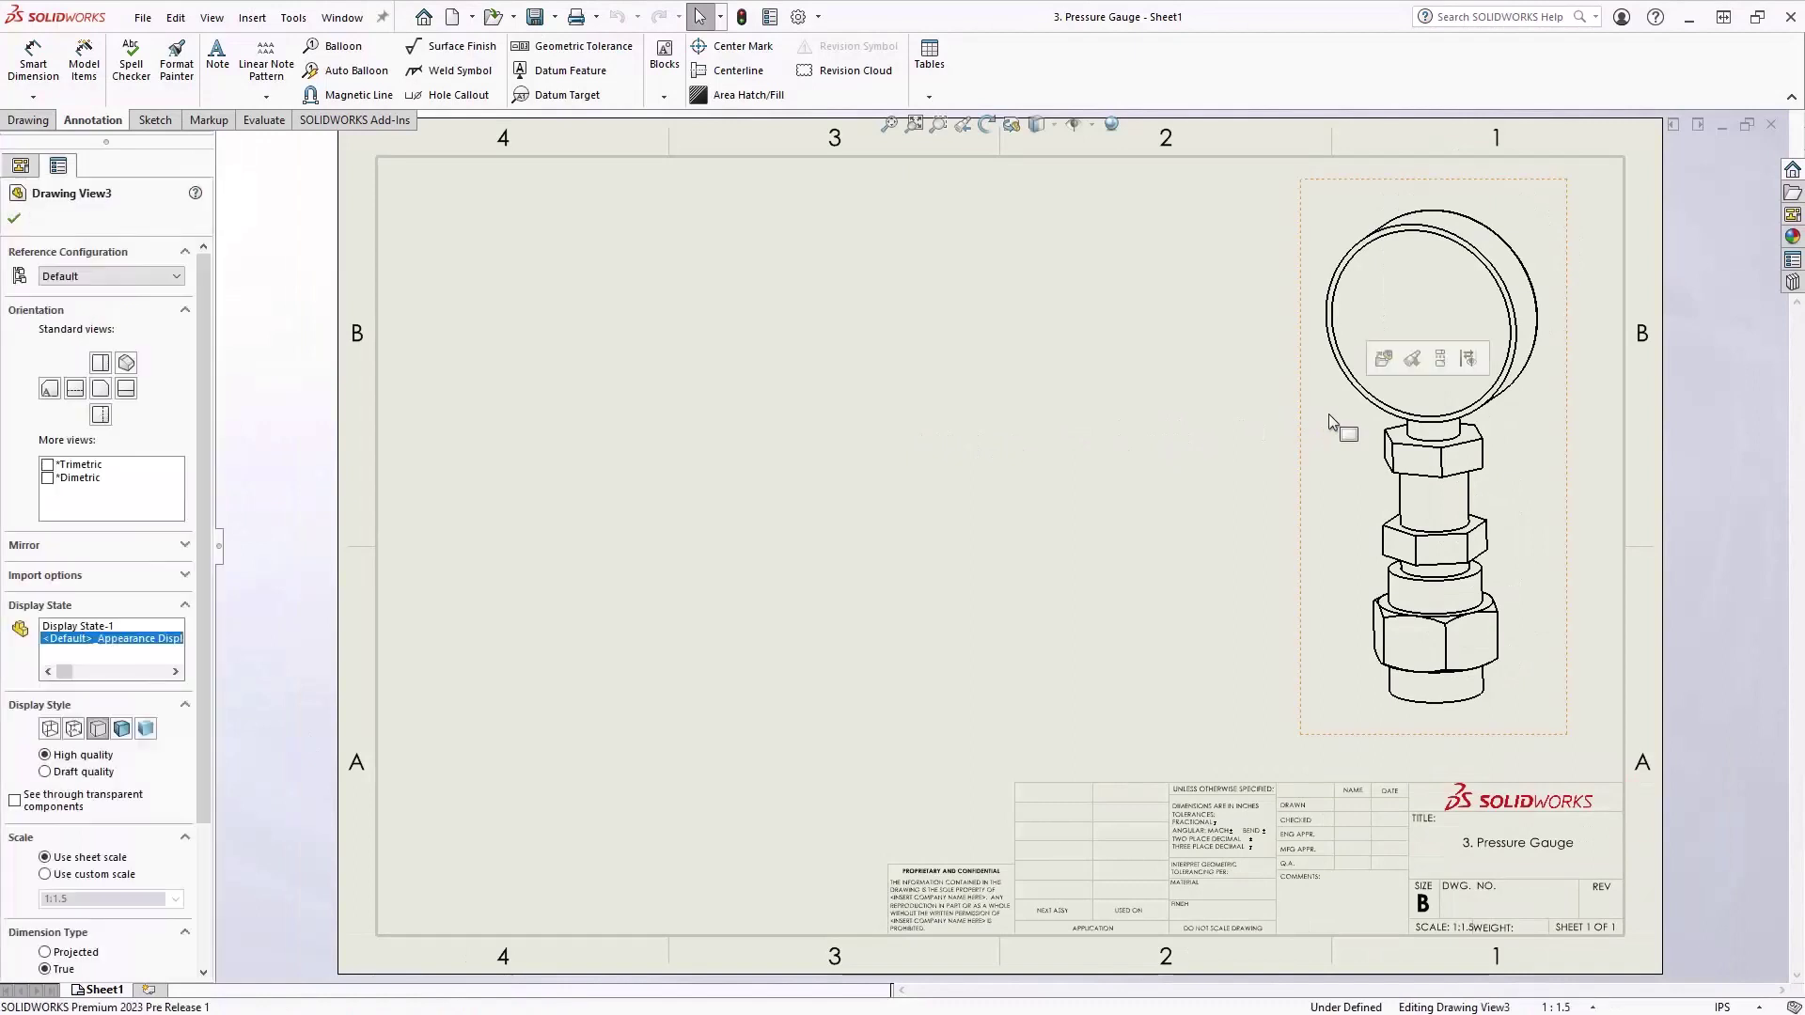
pyautogui.click(1380, 363)
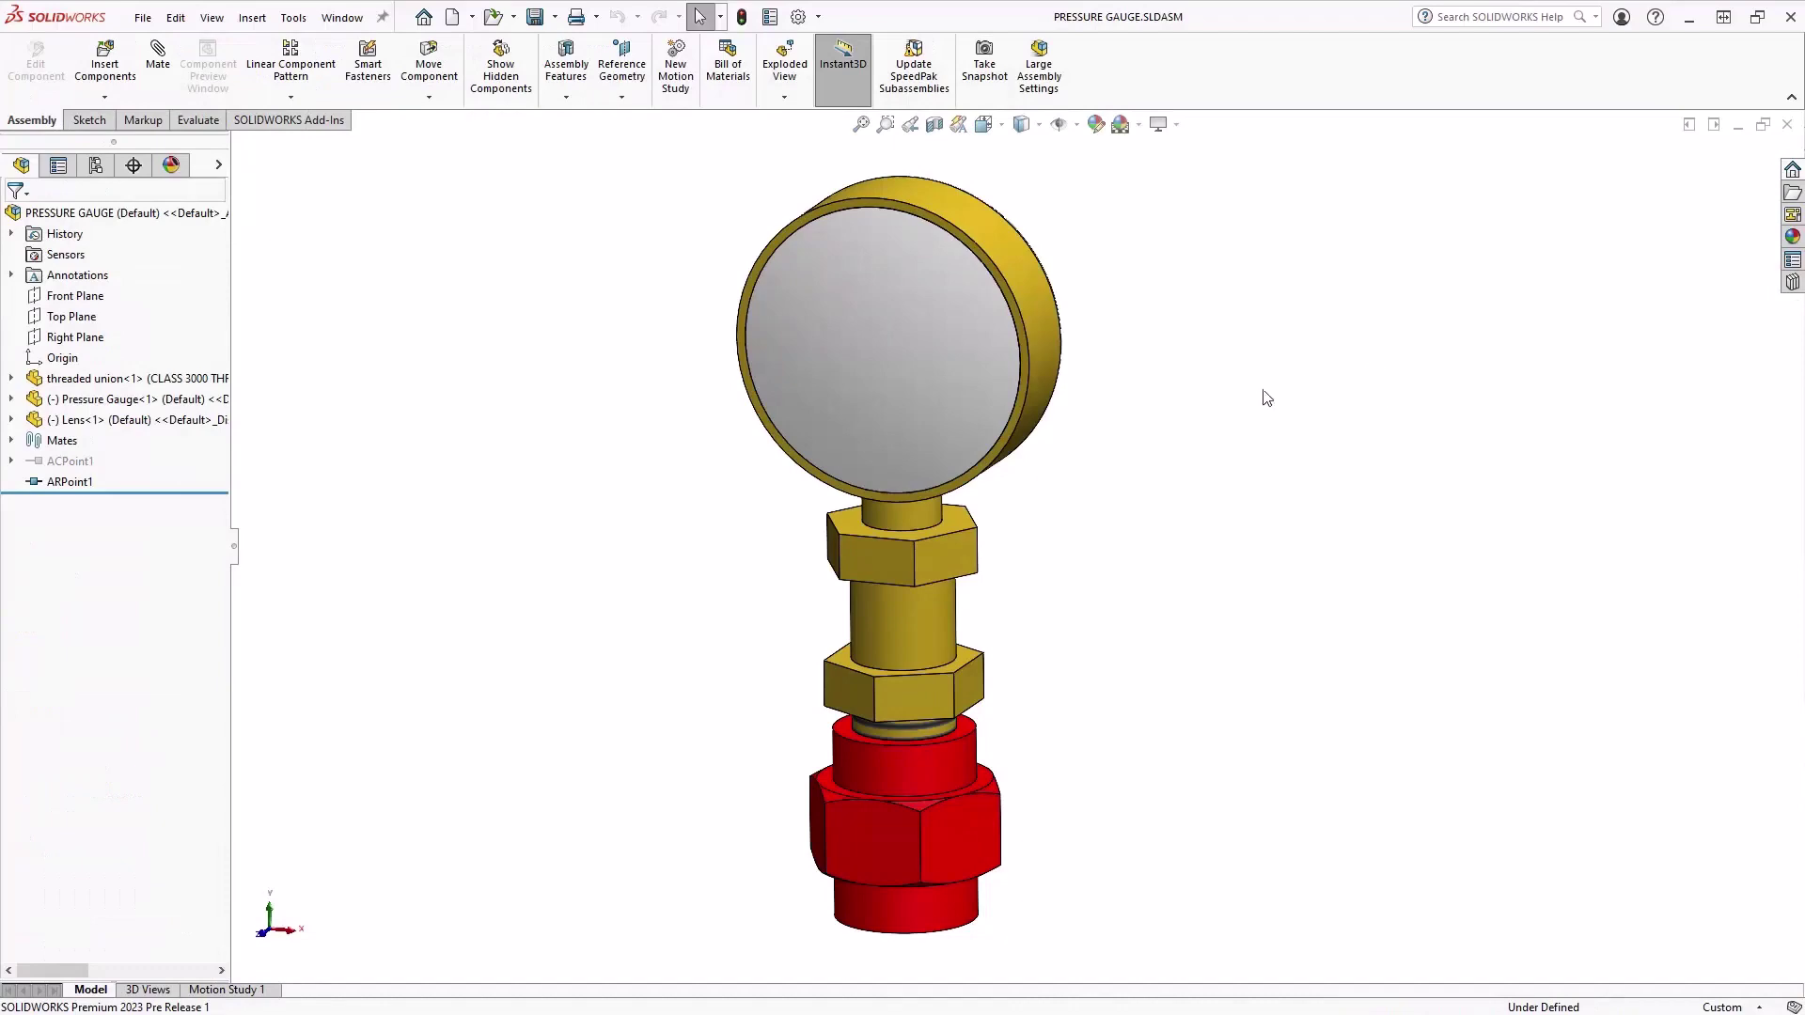
# Hide the assembly's design tree and tile the drawing and assembly side by side, resizing both
pyautogui.click(234, 553)
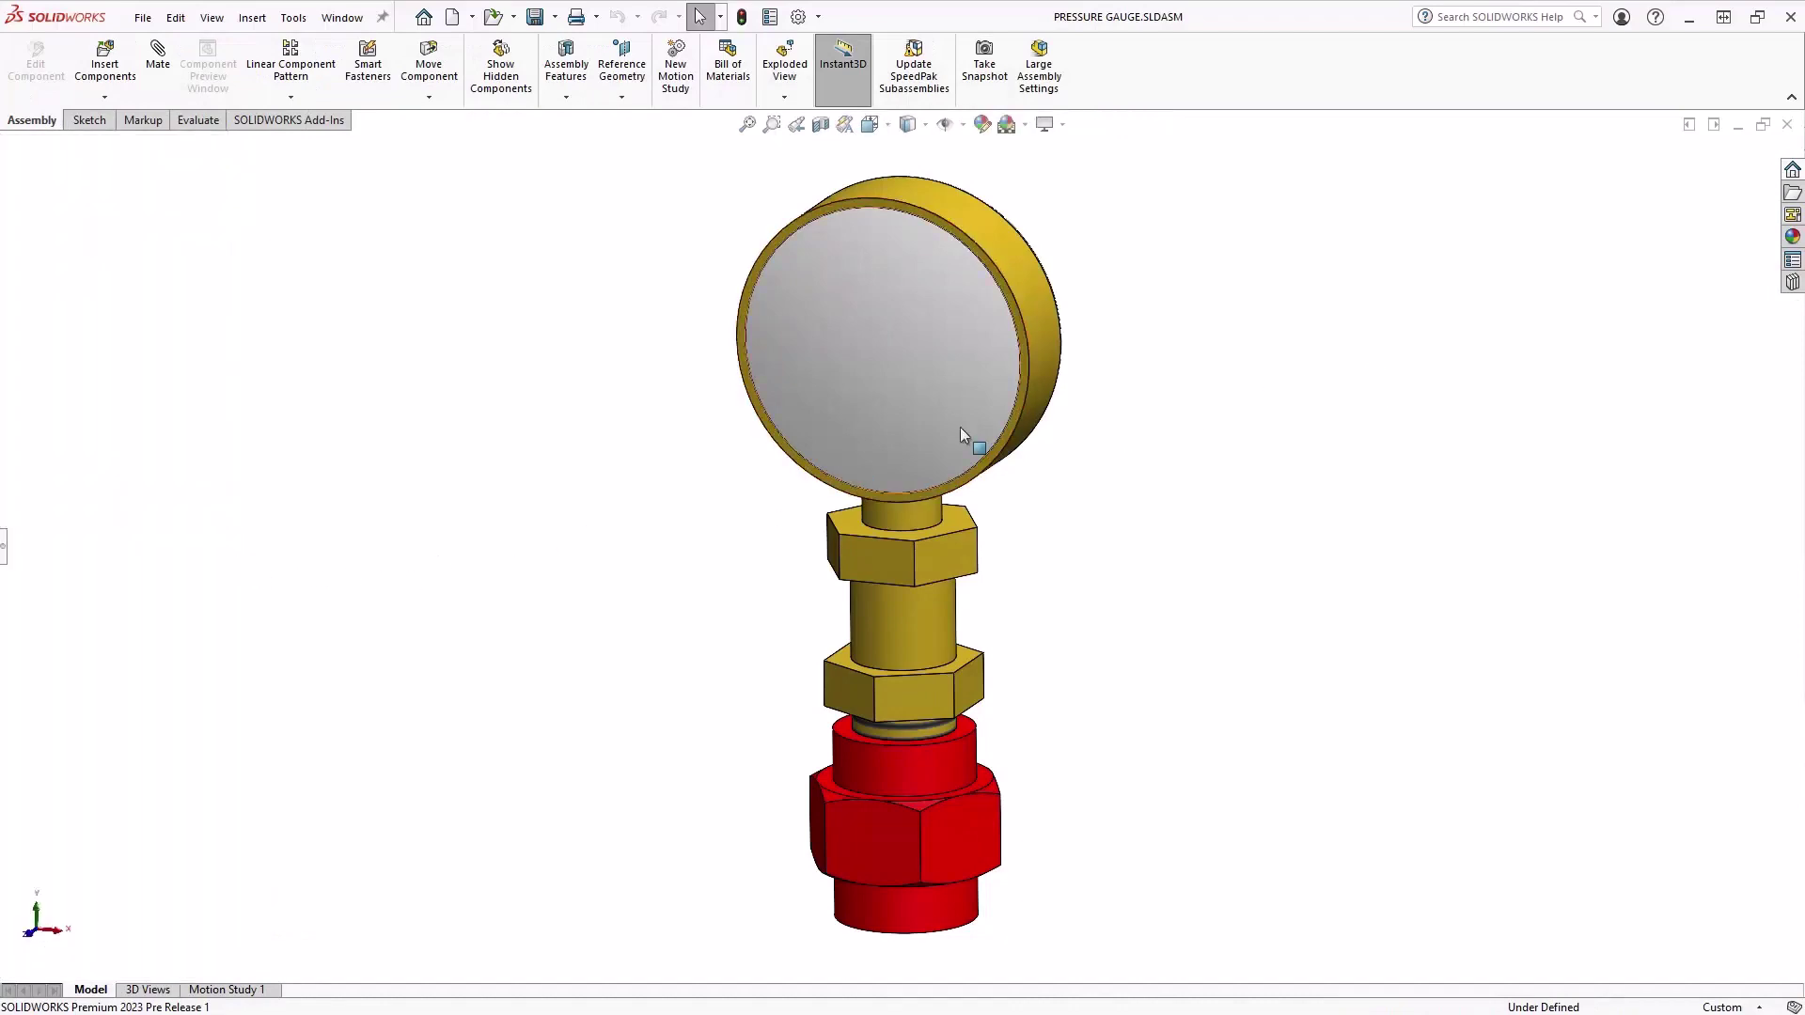
pyautogui.click(1689, 124)
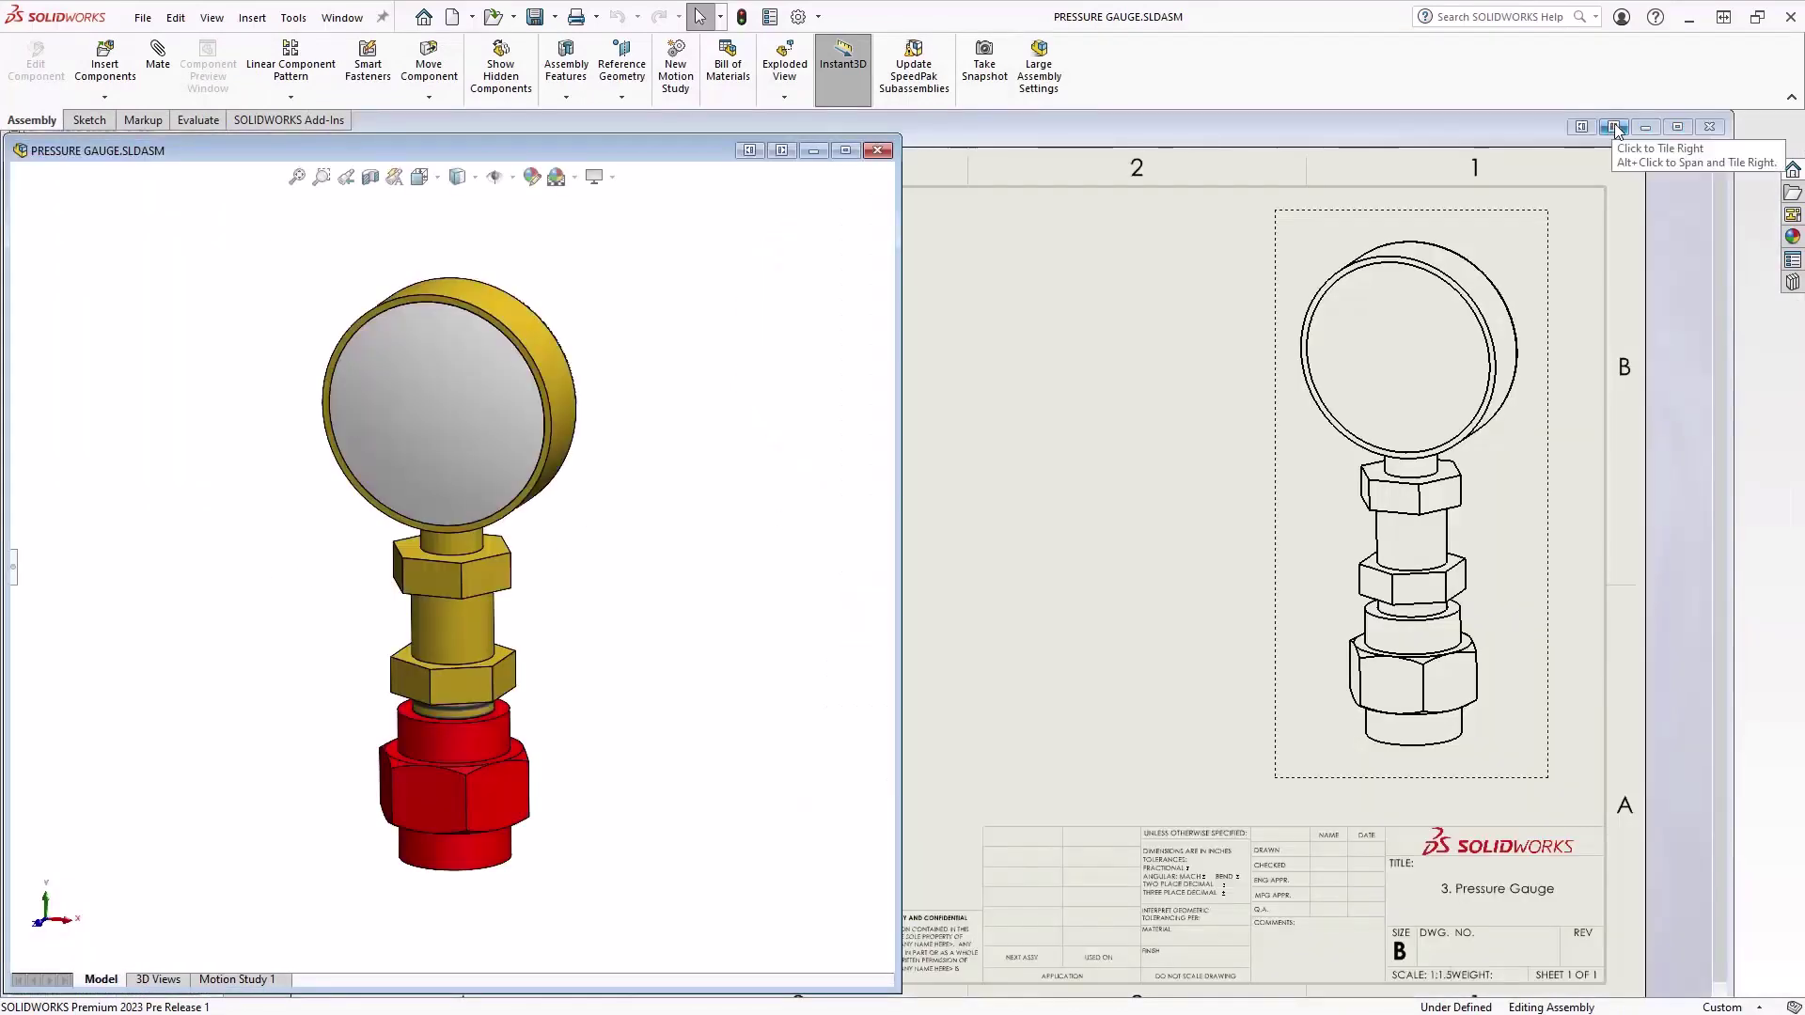
pyautogui.click(1629, 132)
pyautogui.moveTo(899, 564); pyautogui.dragTo(515, 564)
pyautogui.moveTo(900, 613); pyautogui.dragTo(521, 624)
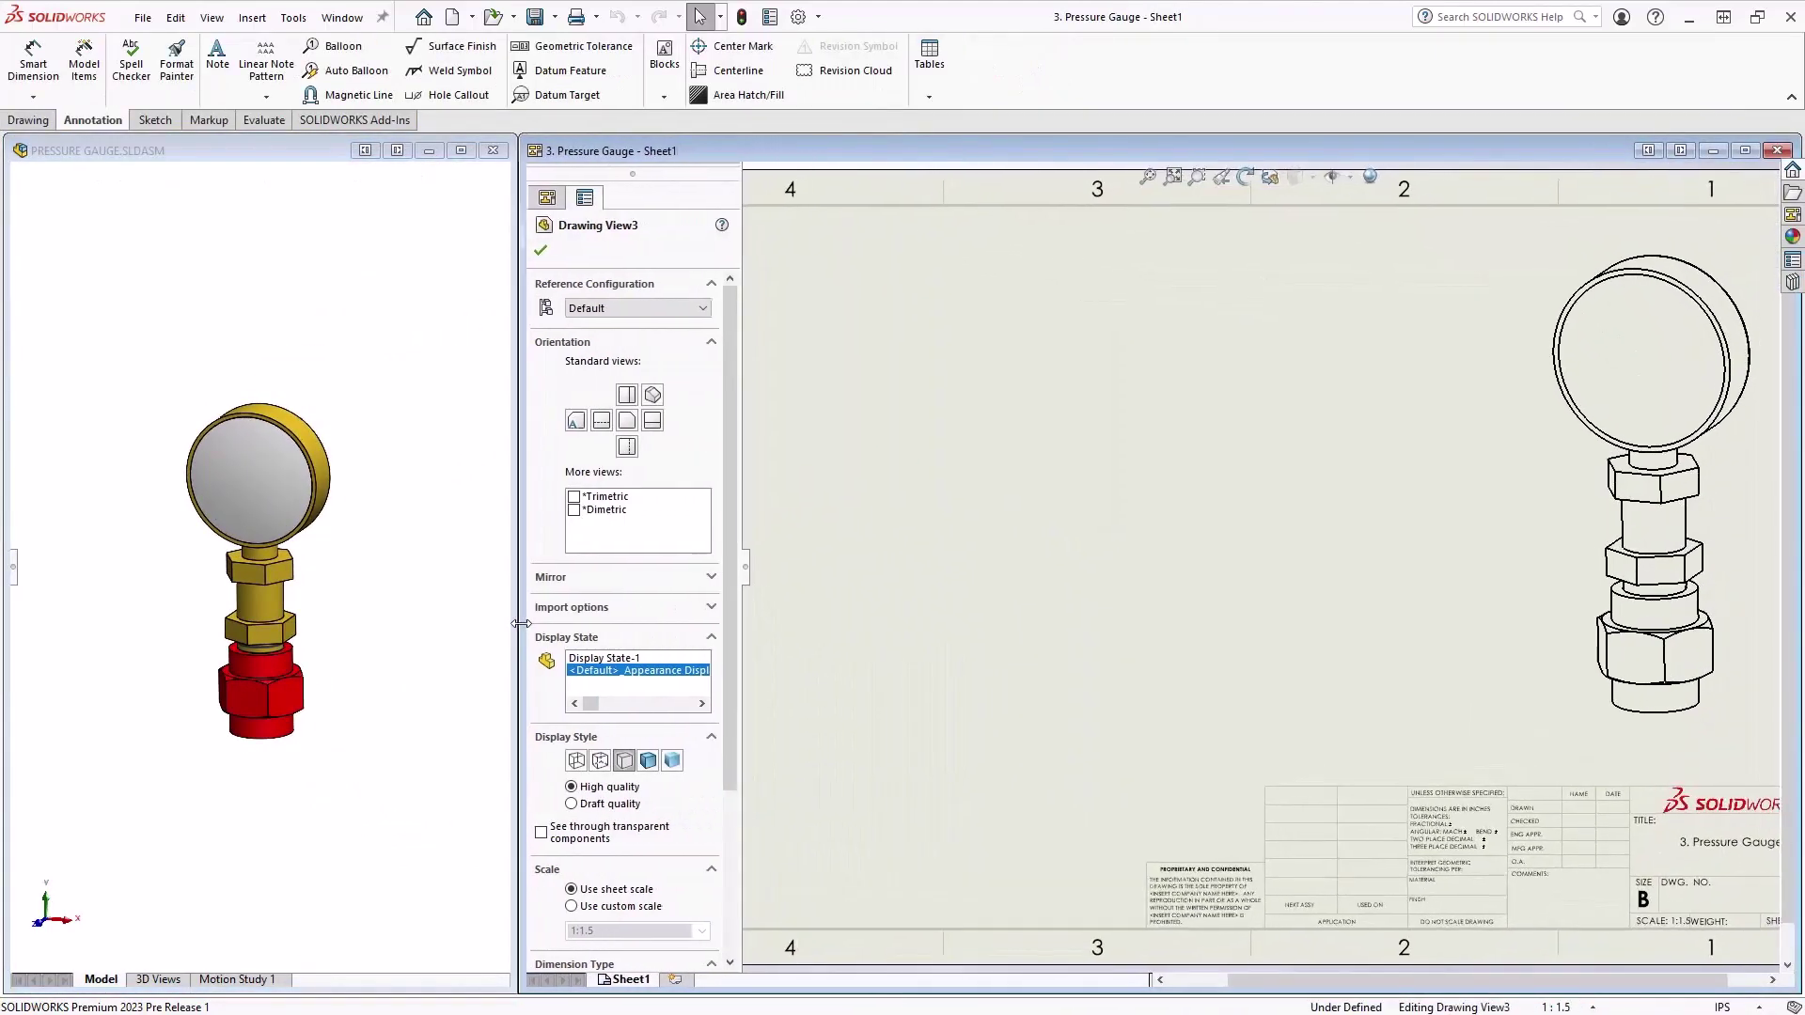
# Make the gauge lens transparent in the assembly with Change Transparency
pyautogui.click(1172, 176)
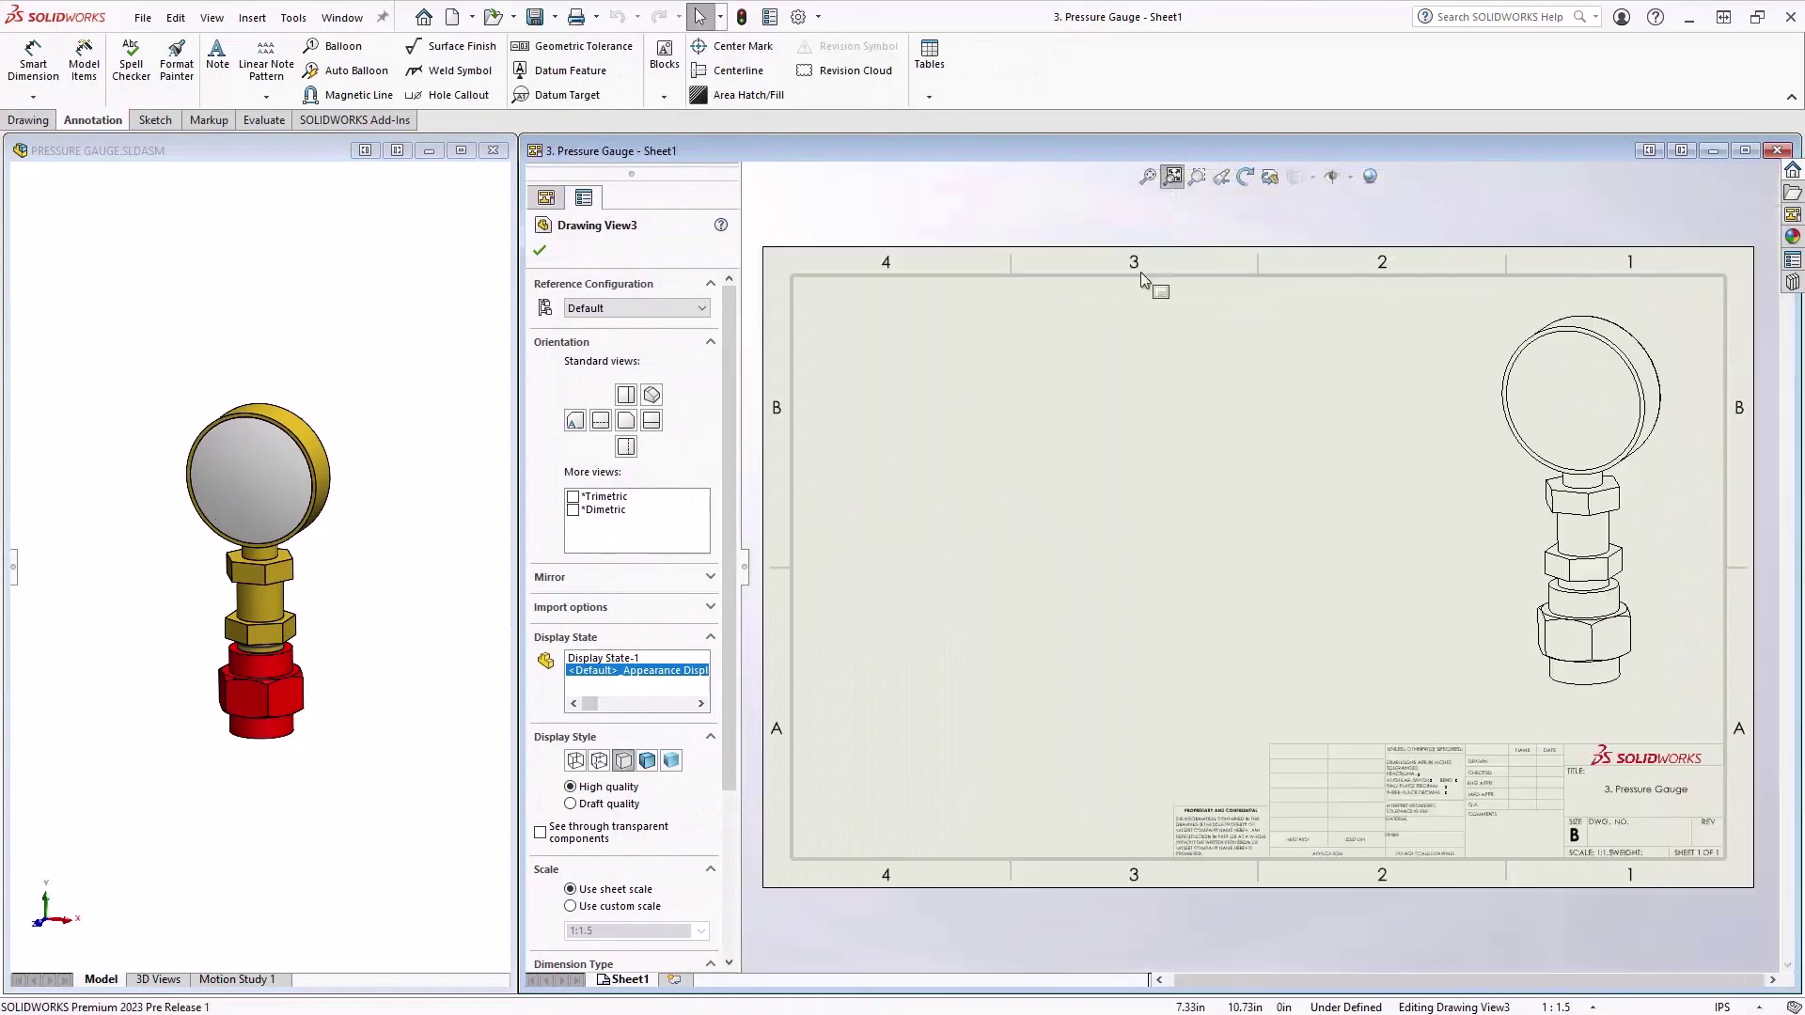
pyautogui.click(1105, 411)
pyautogui.click(252, 489)
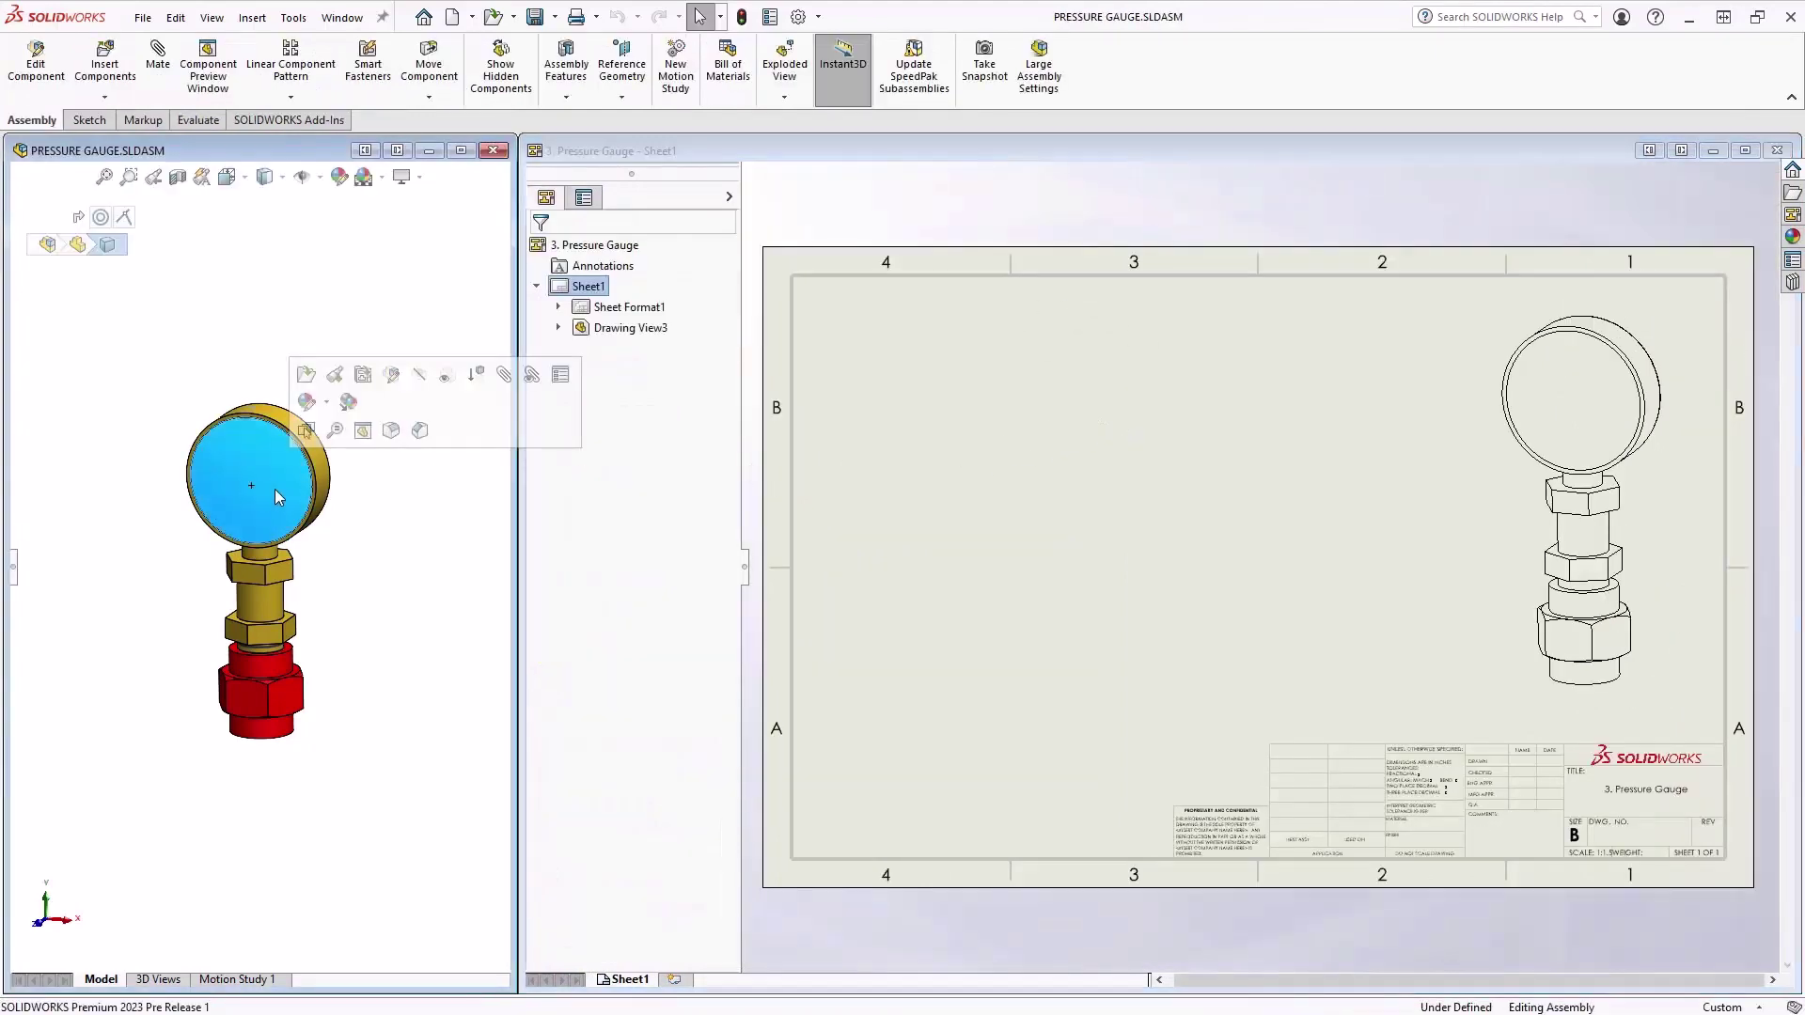
pyautogui.click(448, 376)
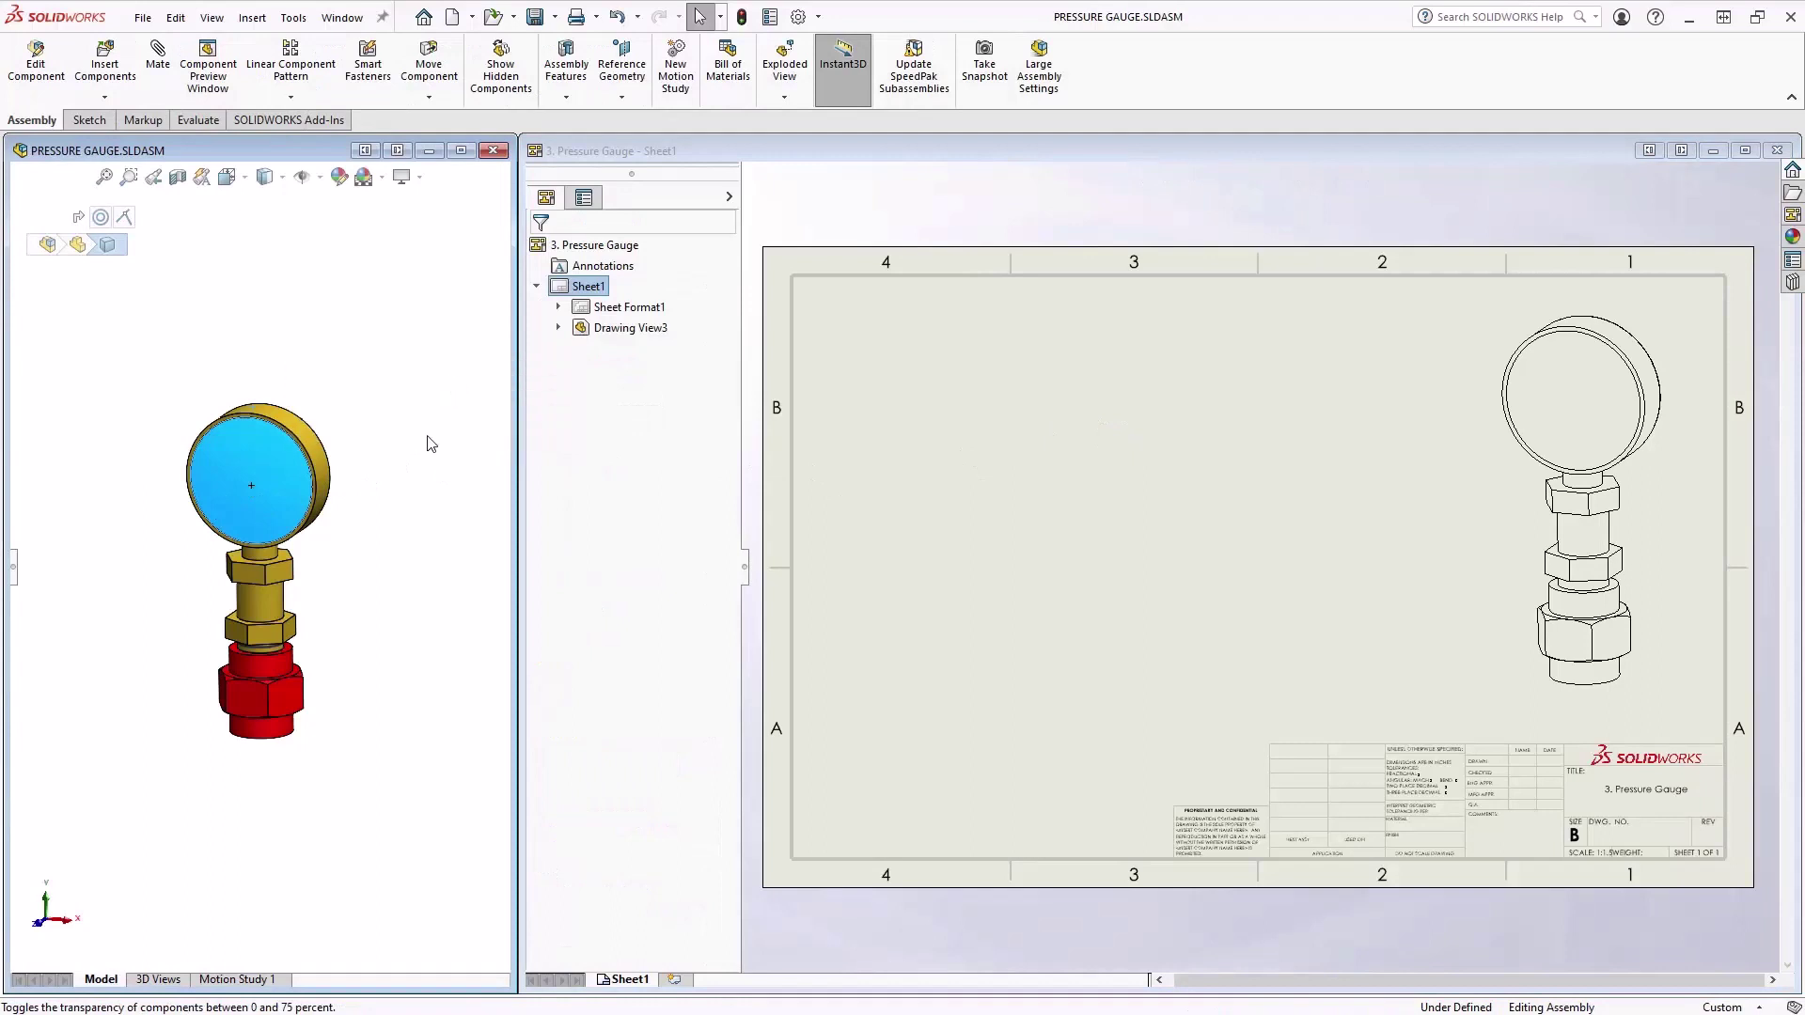
# Turn on See through transparent components for Drawing View3 in the drawing
pyautogui.click(1237, 548)
pyautogui.click(1505, 545)
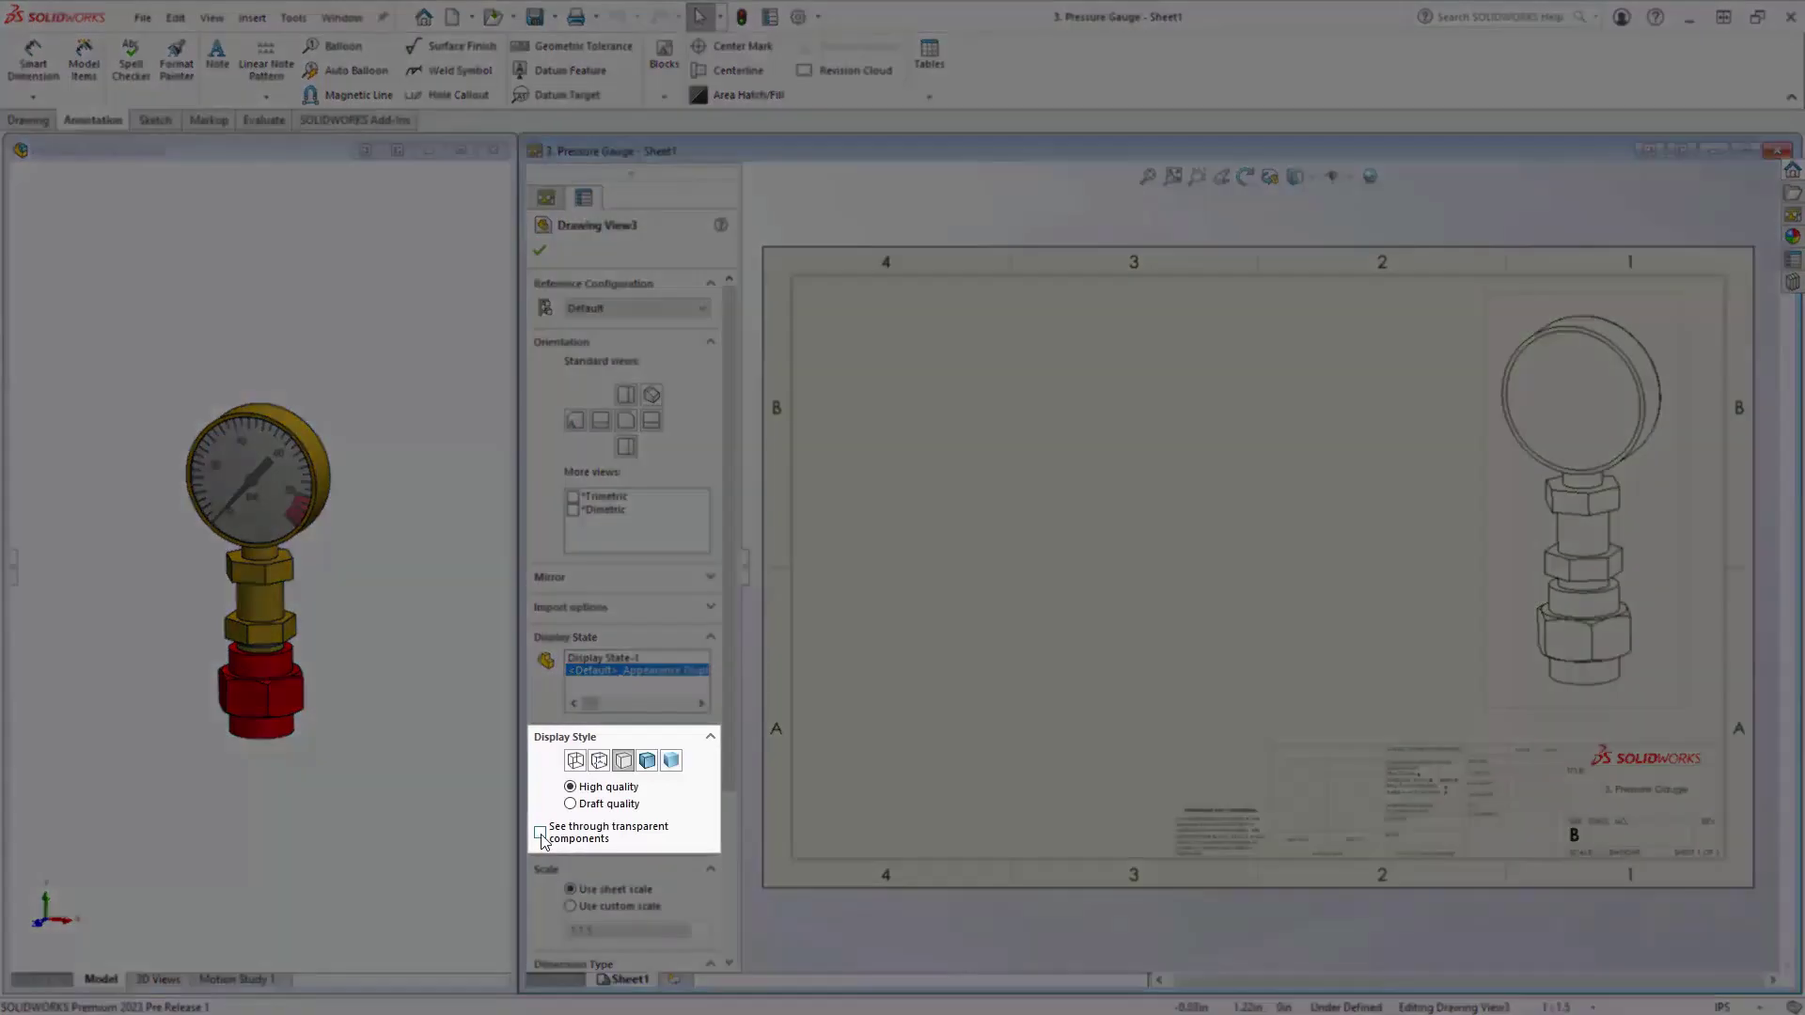
pyautogui.click(540, 833)
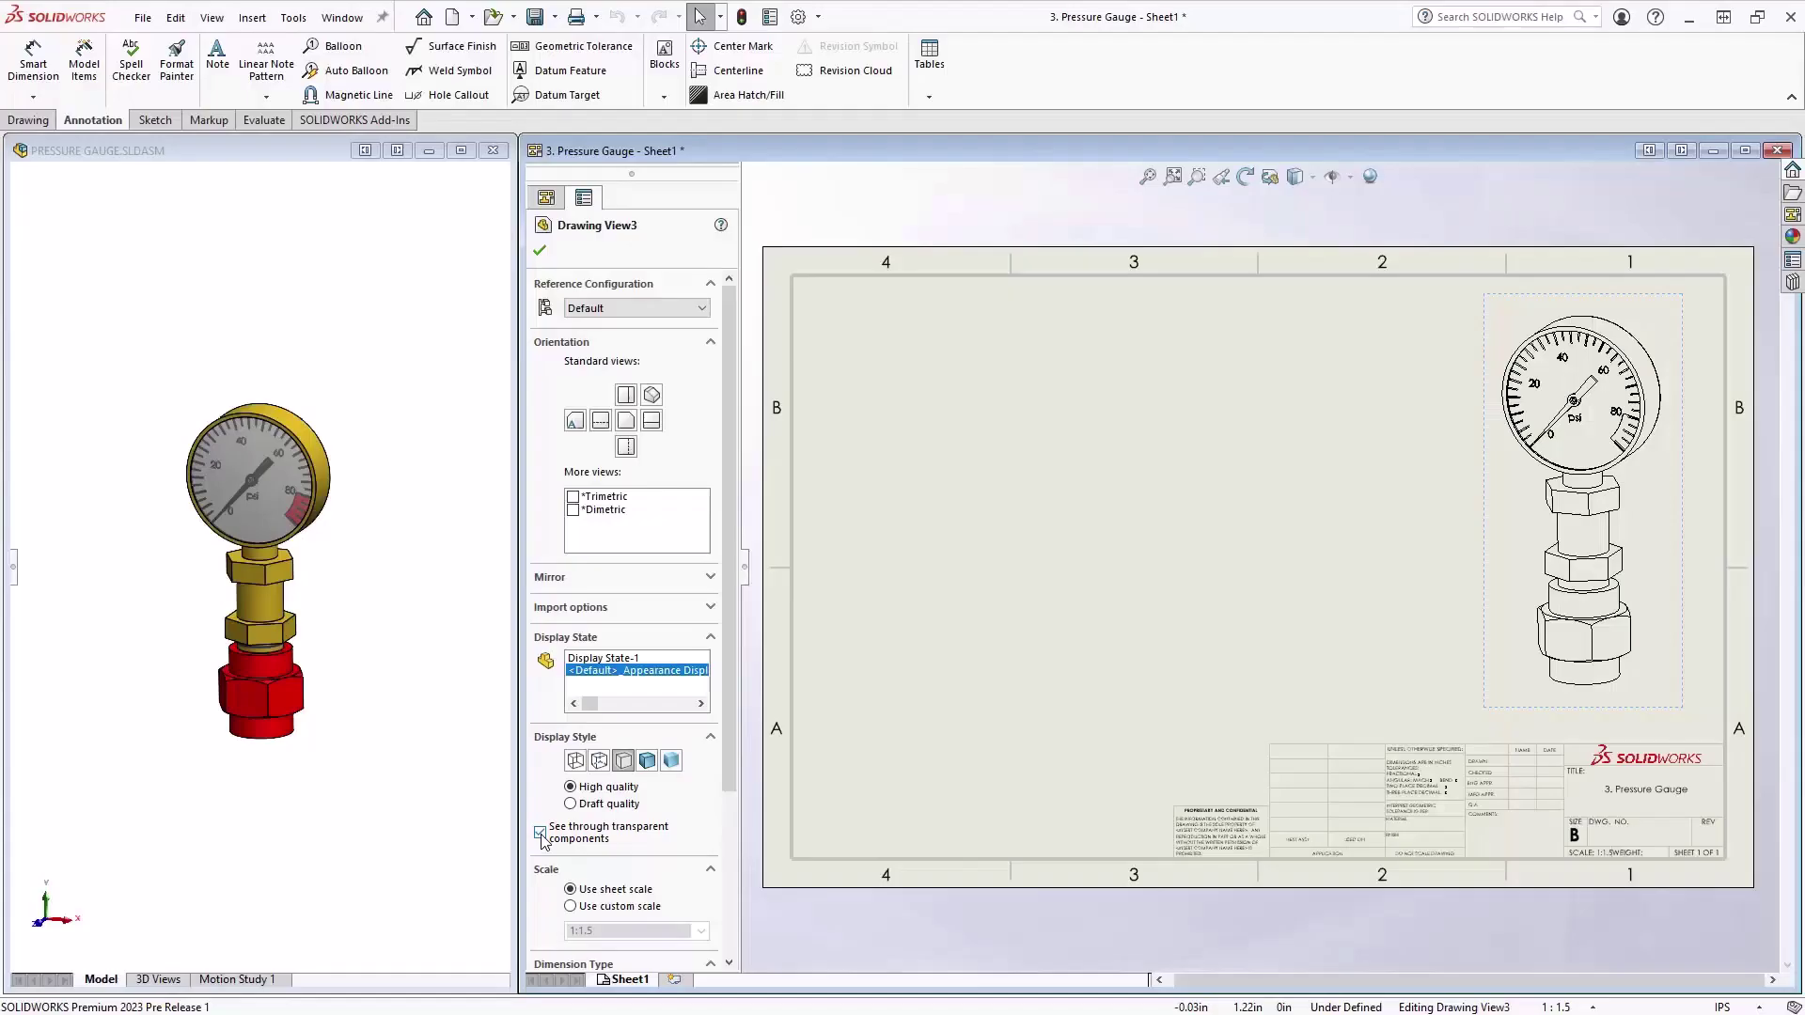
pyautogui.click(1091, 725)
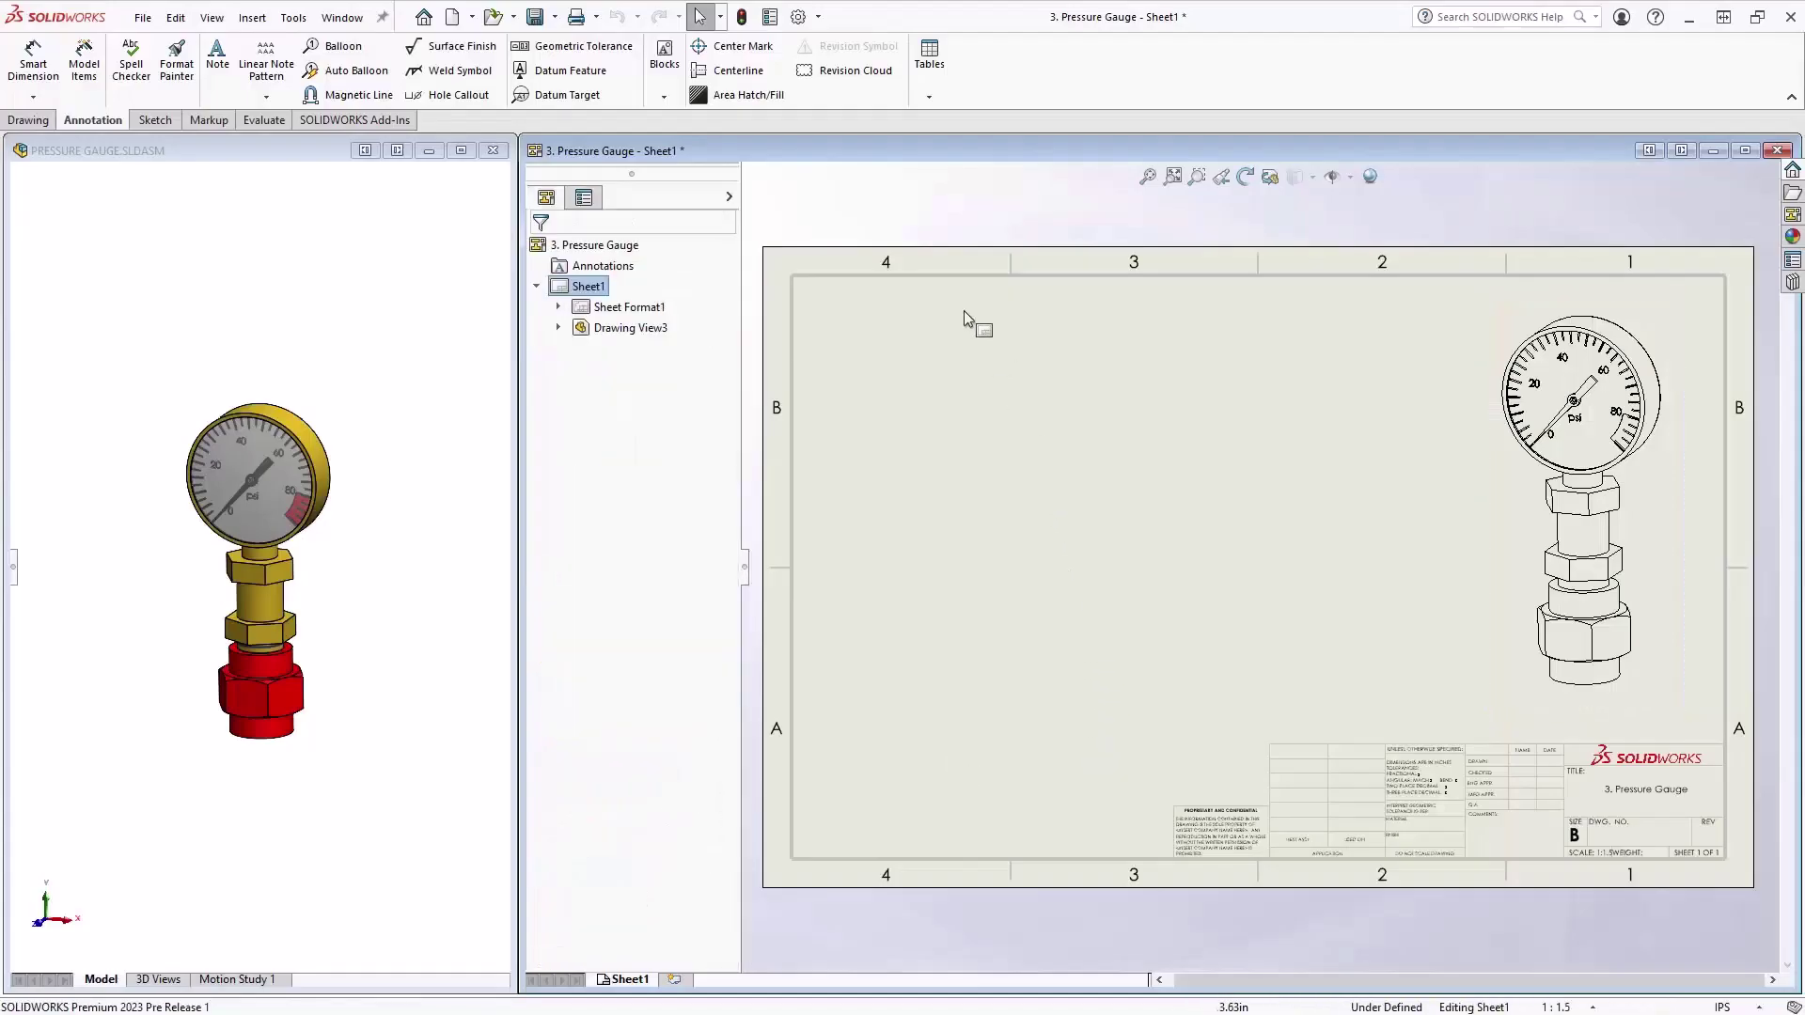
# Enable See through transparent components in HLR/HLV under Document Properties > Detailing
pyautogui.click(799, 18)
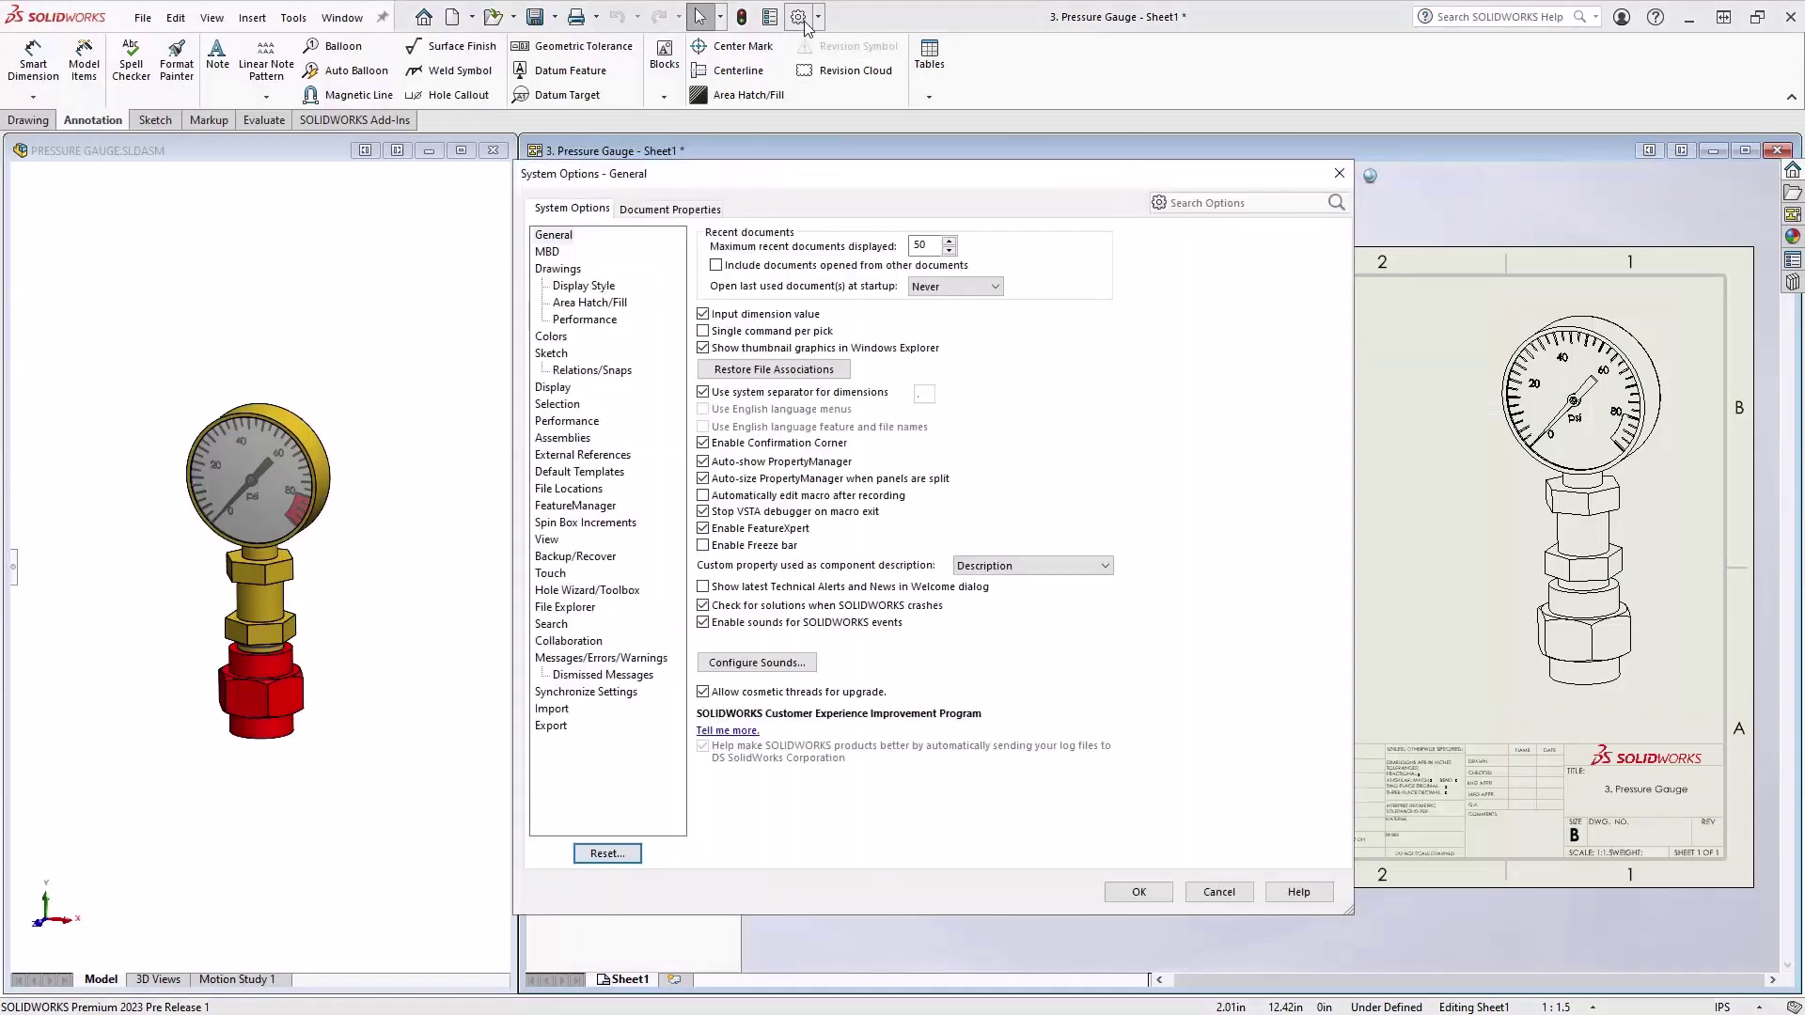
pyautogui.click(714, 209)
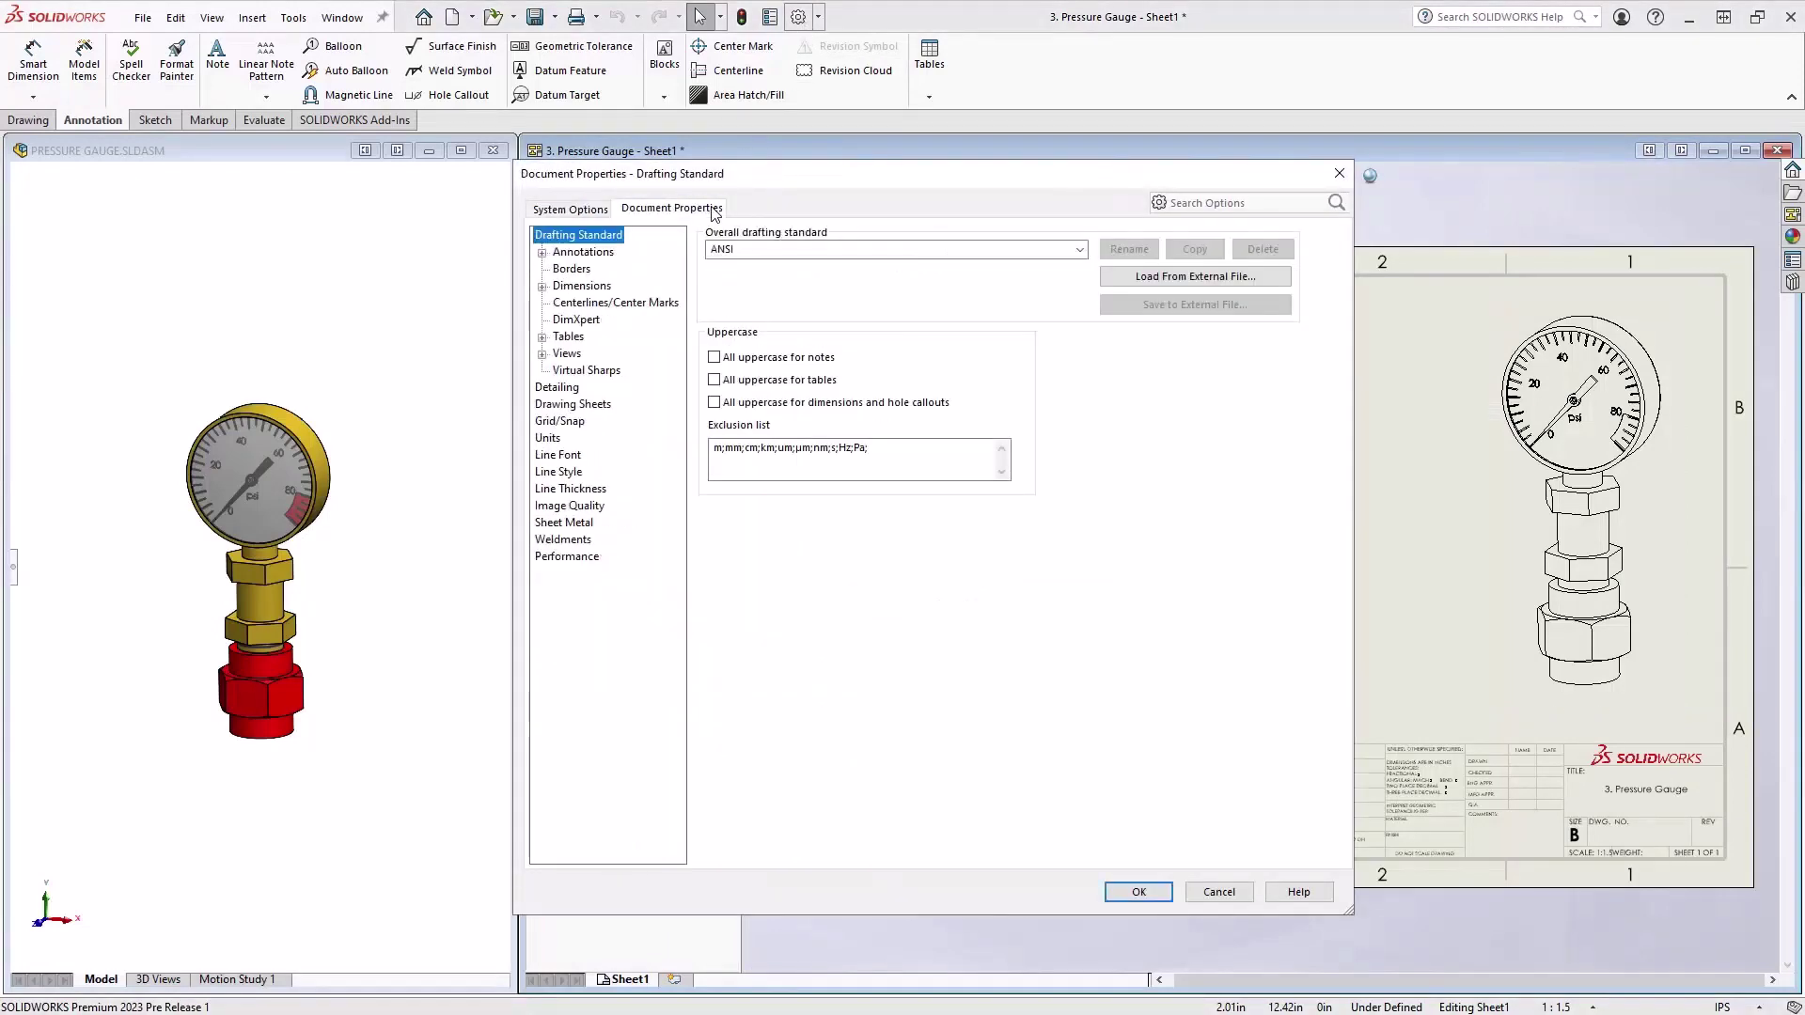
pyautogui.click(564, 387)
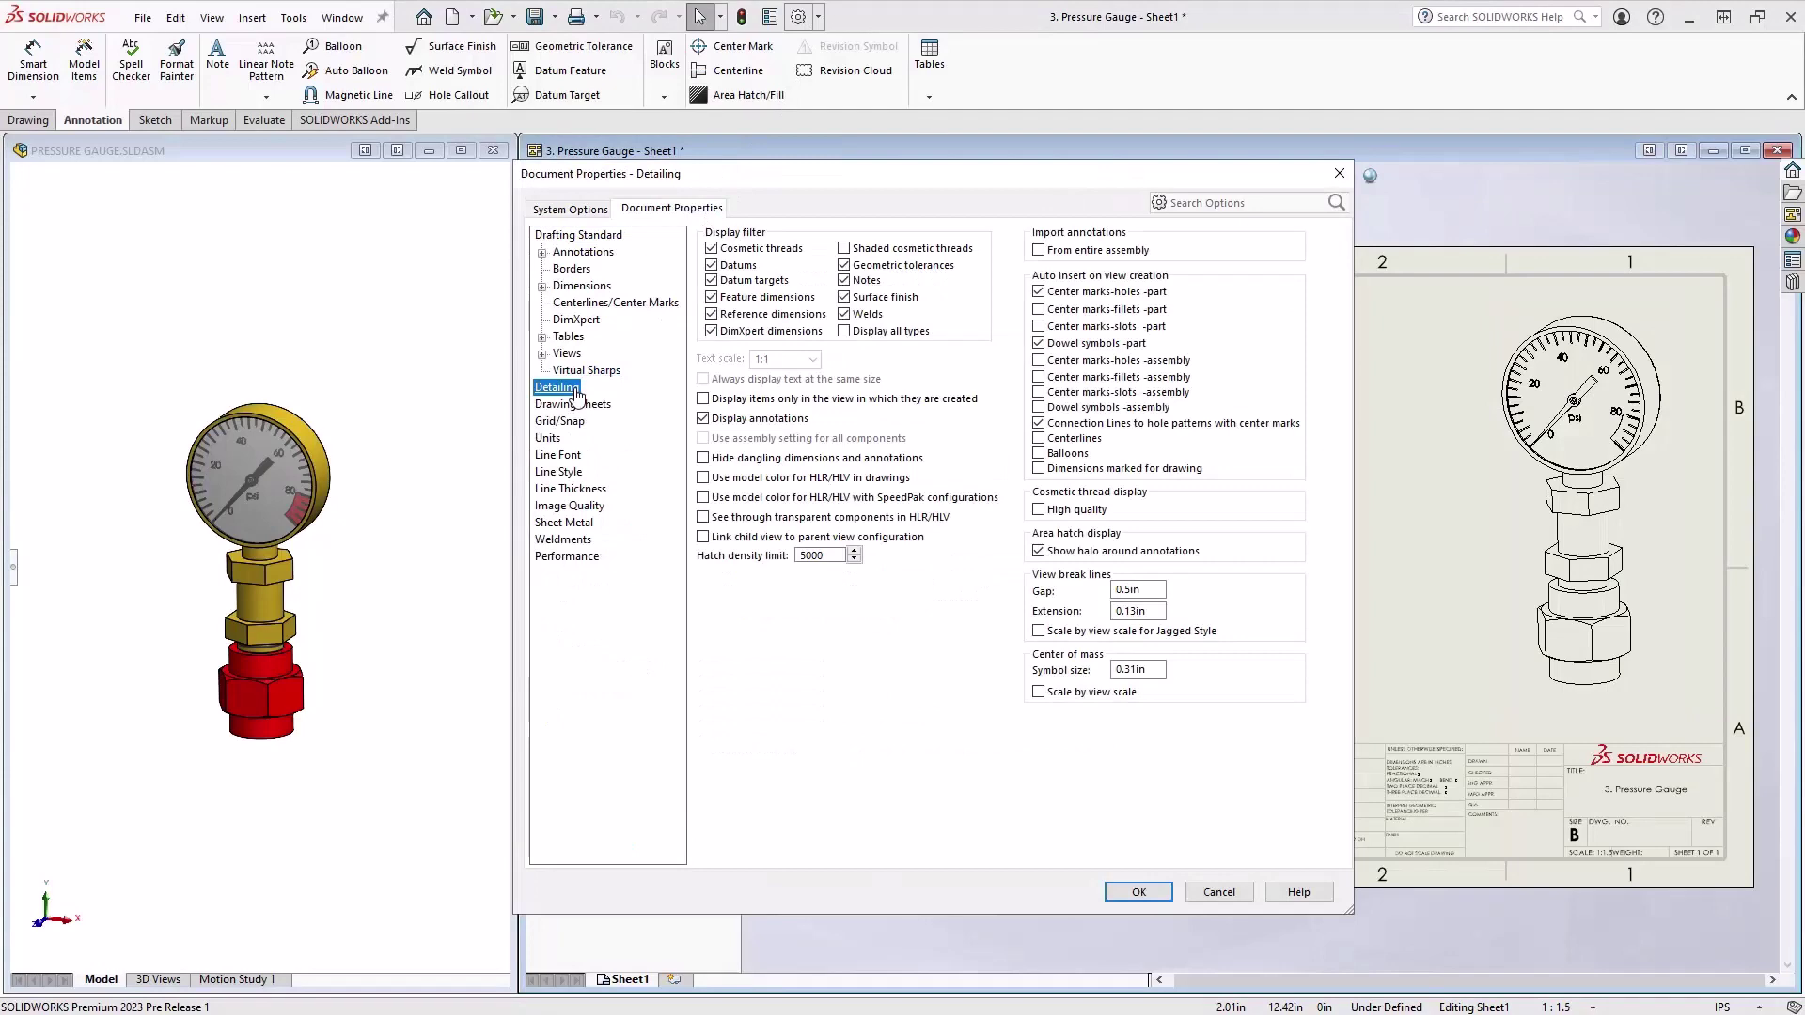
pyautogui.click(703, 518)
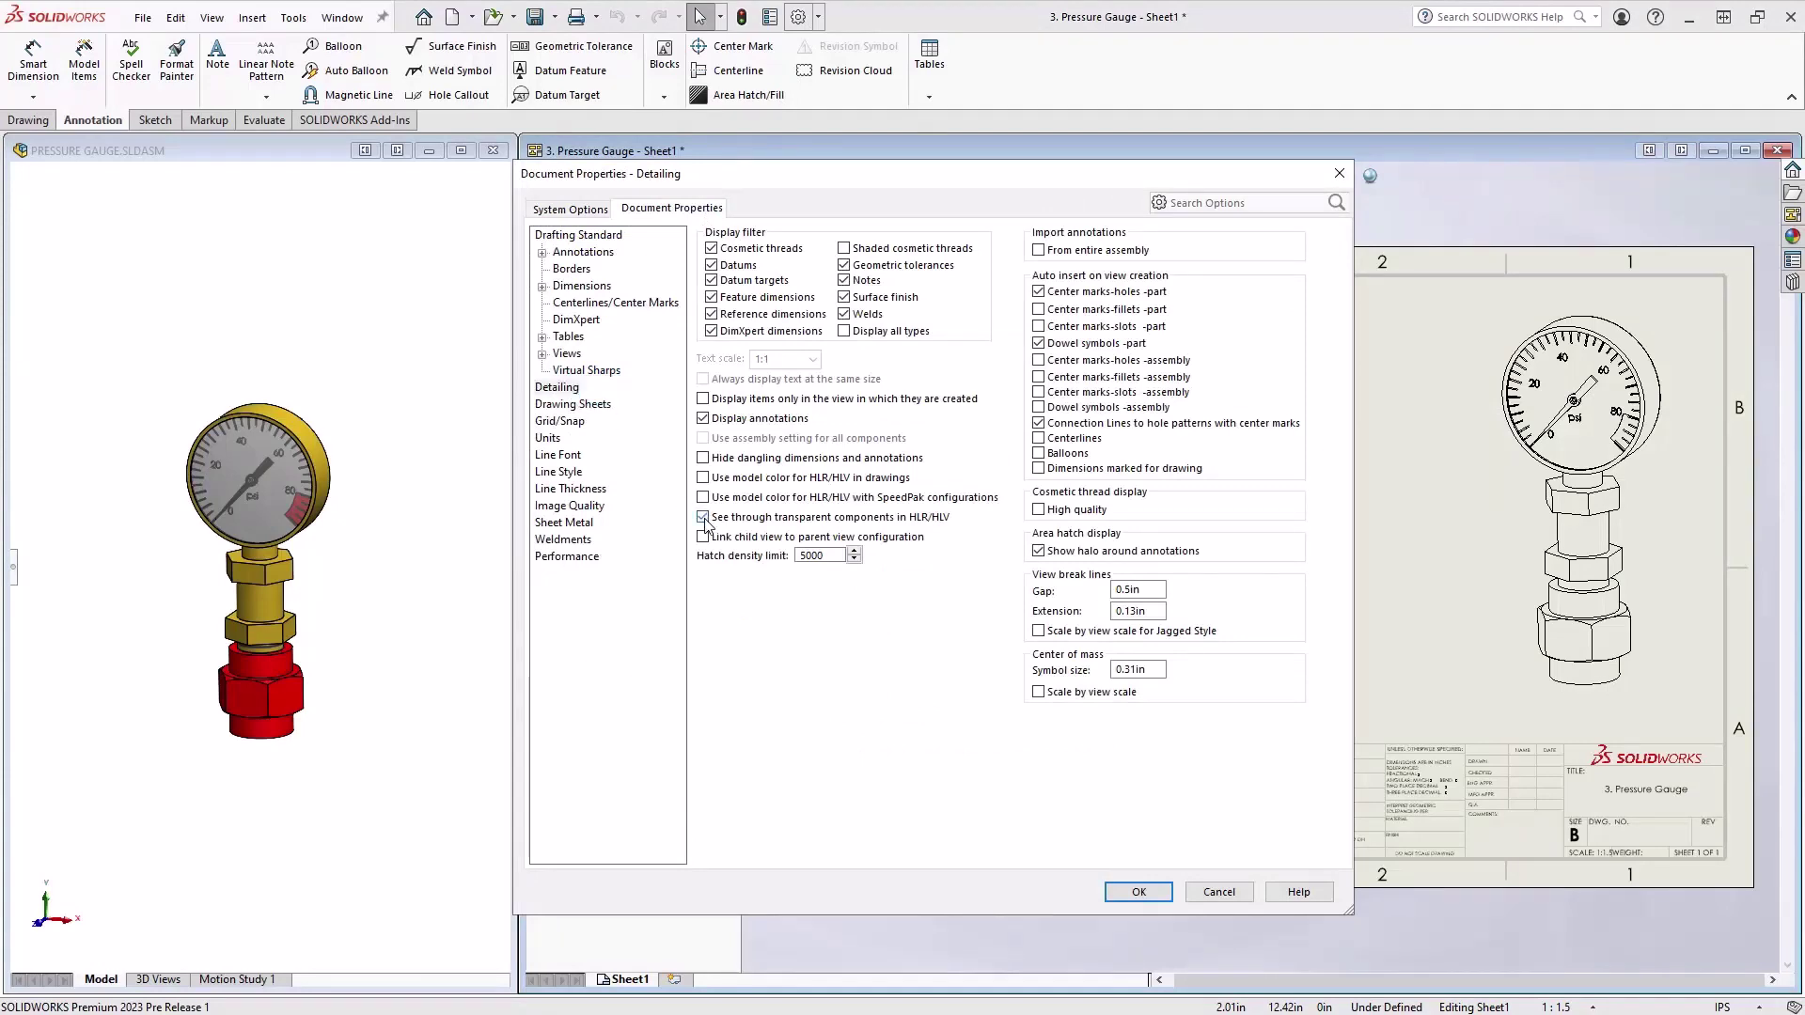
pyautogui.click(1130, 893)
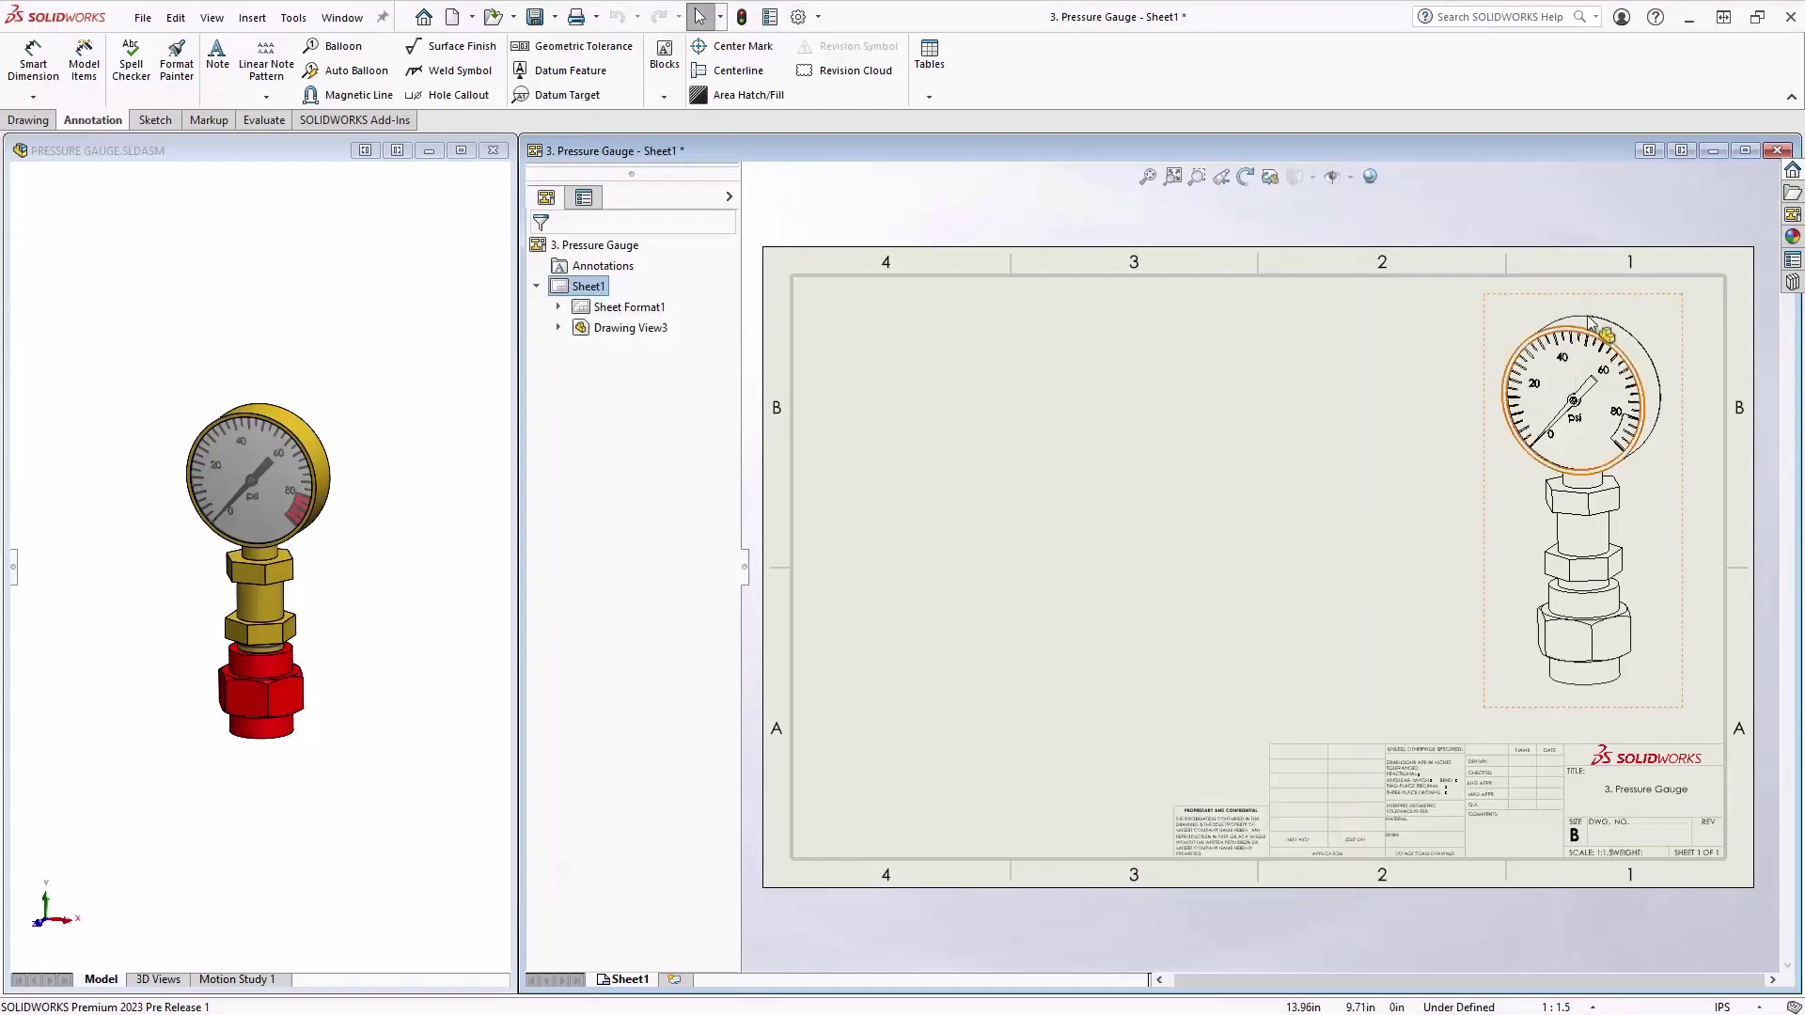
# Drag the *Front view from the View Palette onto the left of the sheet
pyautogui.click(1792, 214)
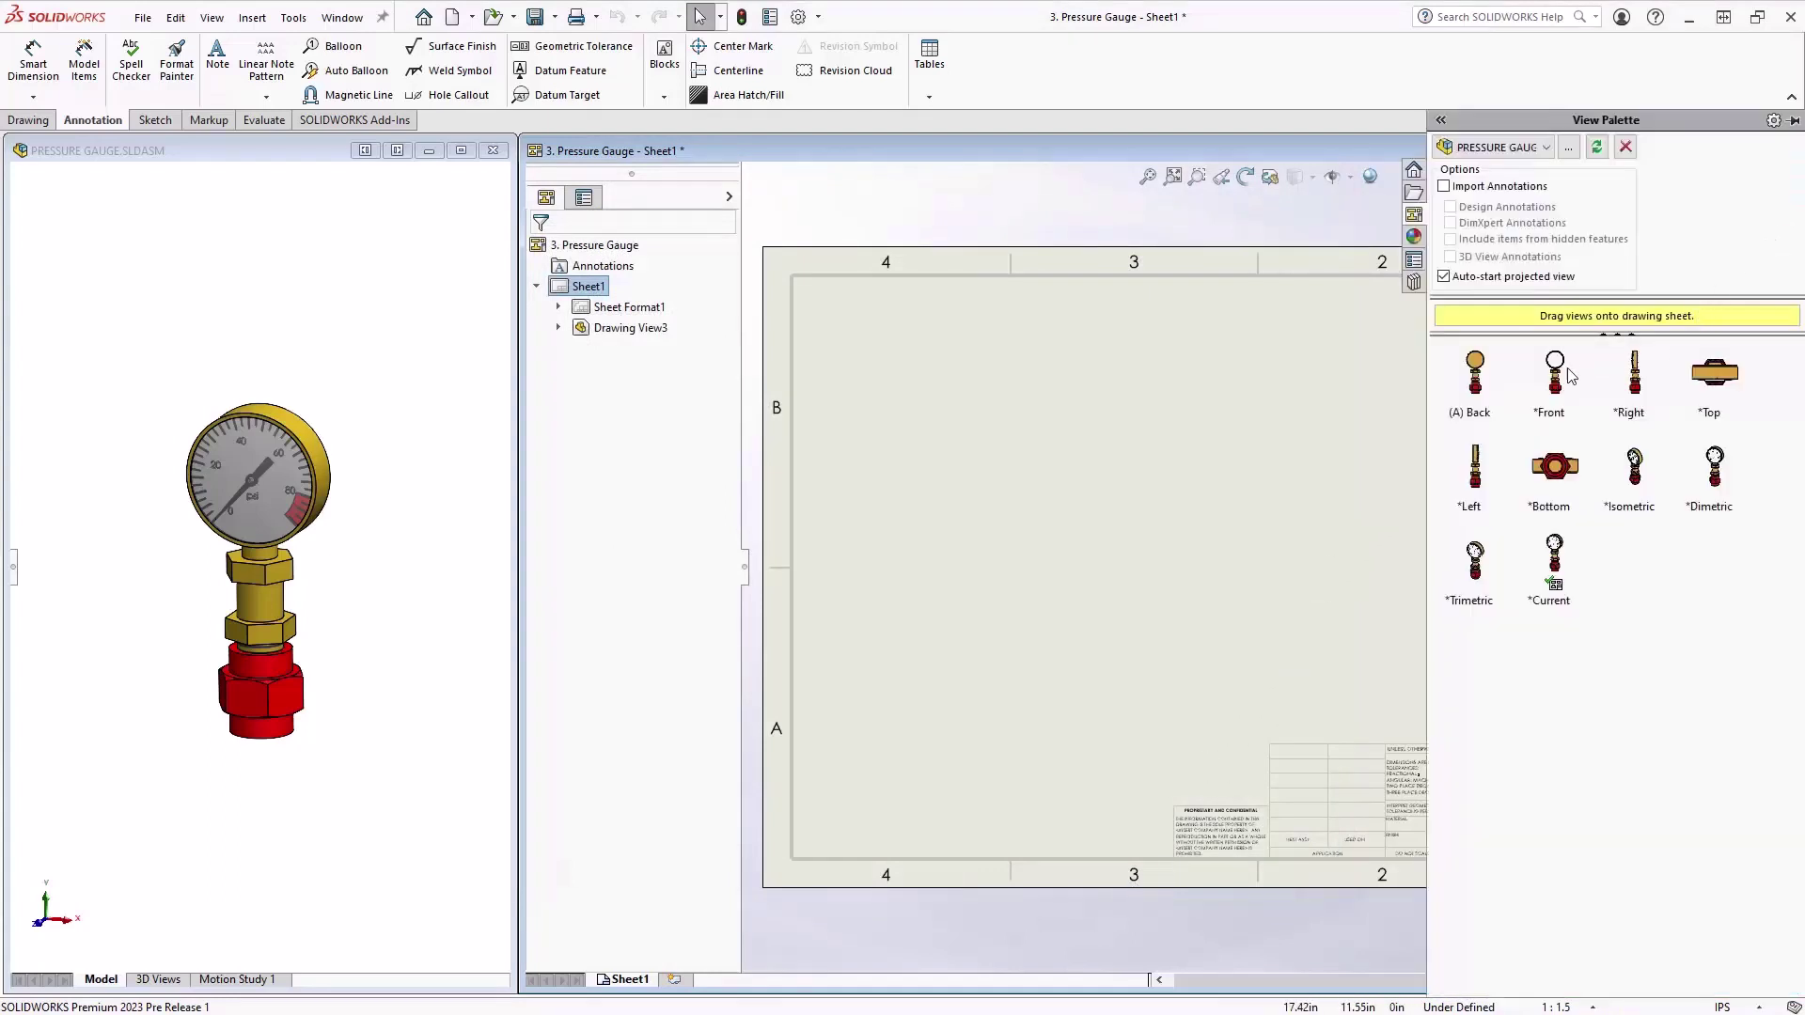
pyautogui.moveTo(1568, 374)
pyautogui.mouseDown()
pyautogui.moveTo(1504, 423)
pyautogui.moveTo(1006, 651)
pyautogui.mouseUp()
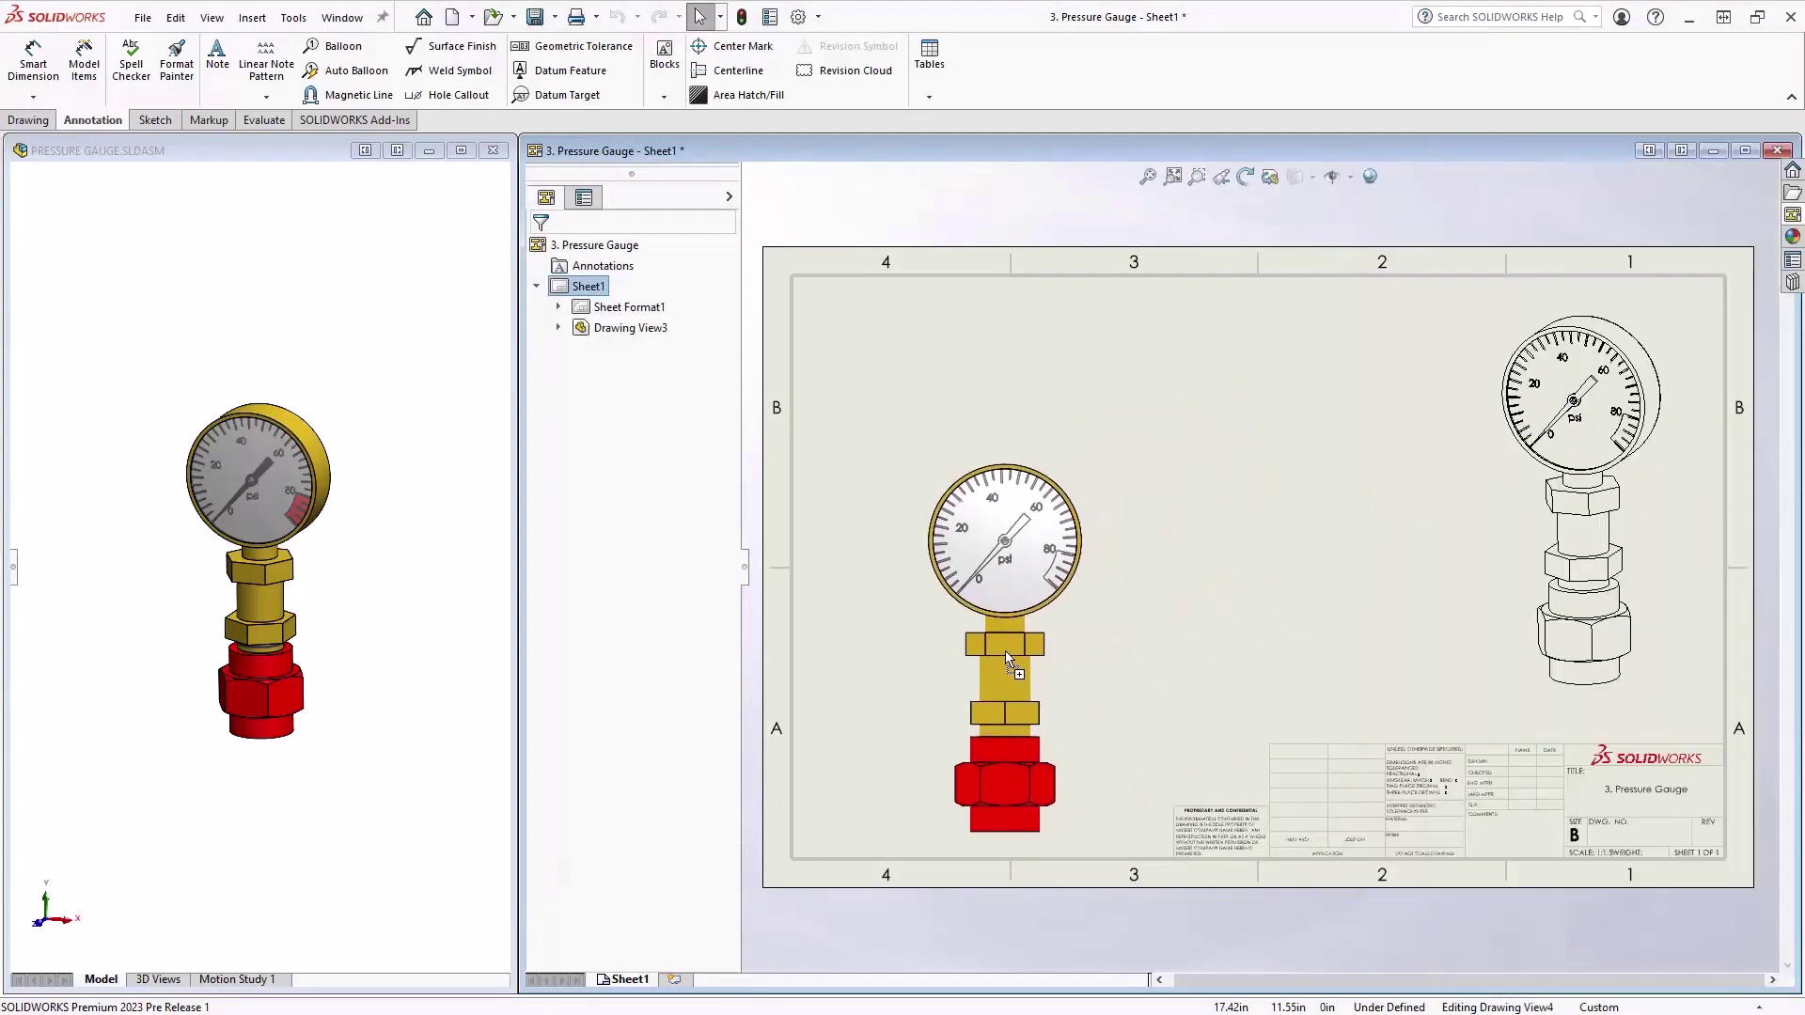